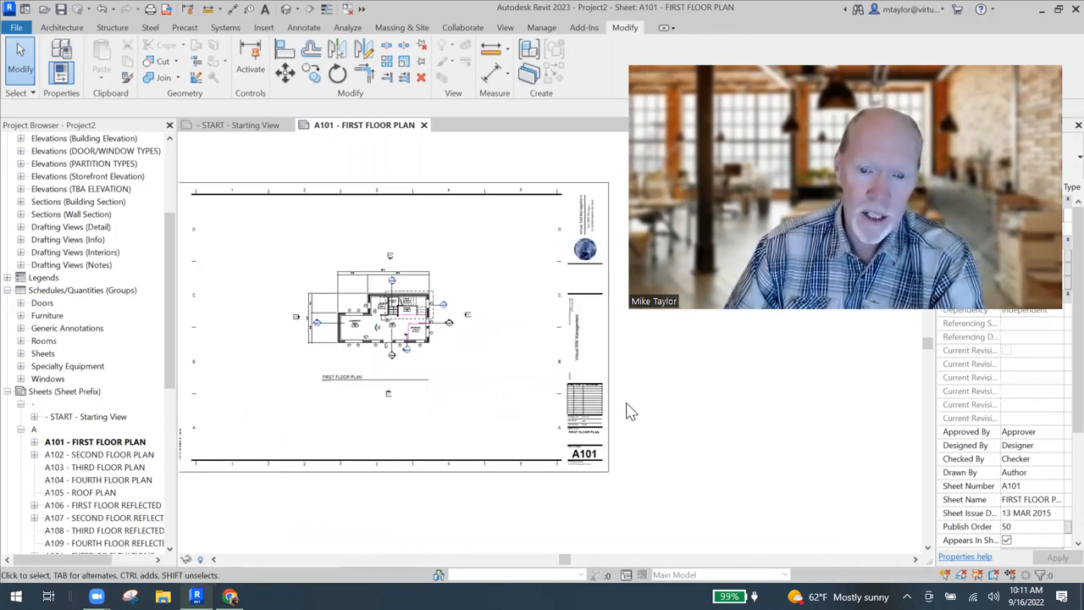
- Examine the revision table in the title block of sheet A101, including the project number and drawn-by fields beneath it
{"action": "scroll", "coordinate": [626, 413], "scroll_direction": "up", "scroll_amount": 3}
{"action": "mouse_move", "coordinate": [590, 414]}
{"action": "middle_mouse_down"}
{"action": "mouse_move", "coordinate": [590, 381]}
{"action": "mouse_move", "coordinate": [581, 395]}
{"action": "mouse_move", "coordinate": [594, 421]}
{"action": "middle_mouse_up"}
{"action": "scroll", "coordinate": [587, 377], "scroll_direction": "up", "scroll_amount": 2}
{"action": "scroll", "coordinate": [595, 421], "scroll_direction": "up", "scroll_amount": 2}
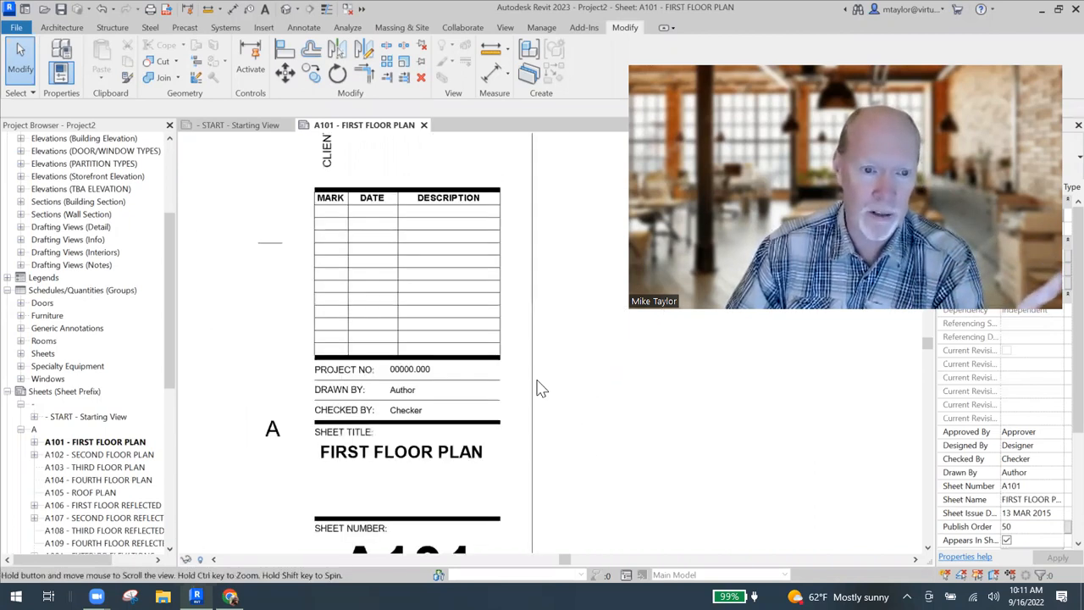
{"action": "middle_click_drag", "start_coordinate": [465, 294], "coordinate": [484, 332]}
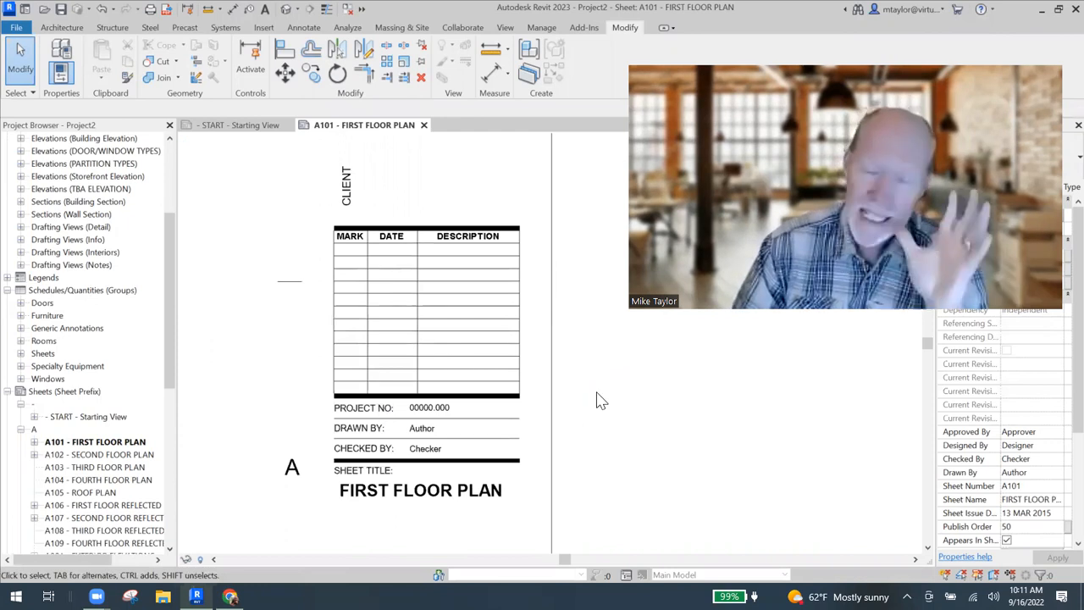
{"action": "middle_click_drag", "start_coordinate": [607, 393], "coordinate": [622, 416]}
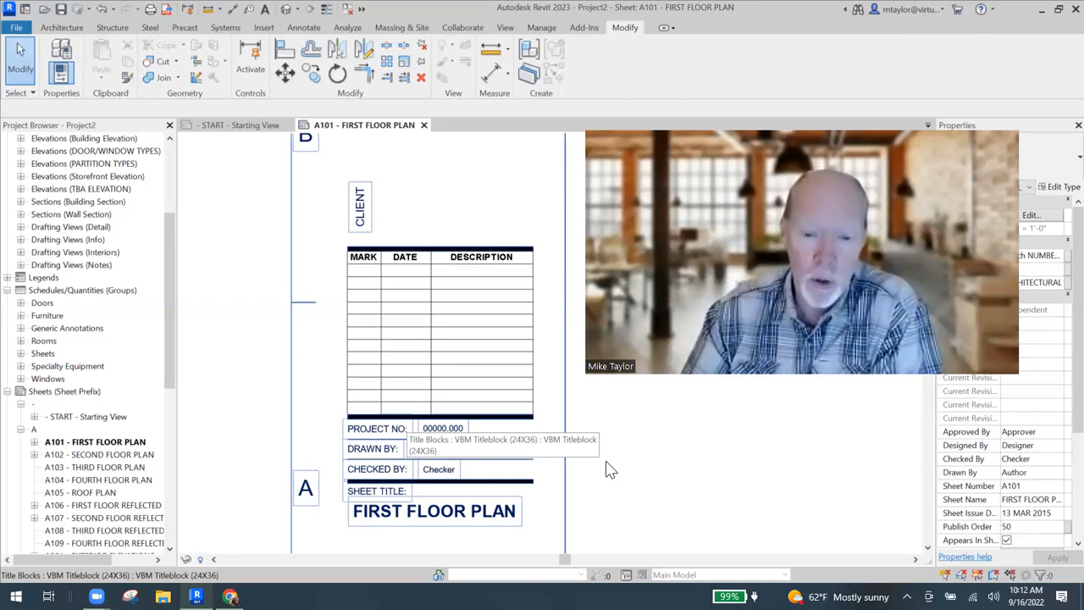
{"action": "scroll", "coordinate": [625, 446], "scroll_direction": "down", "scroll_amount": 1}
{"action": "scroll", "coordinate": [559, 436], "scroll_direction": "down", "scroll_amount": 1}
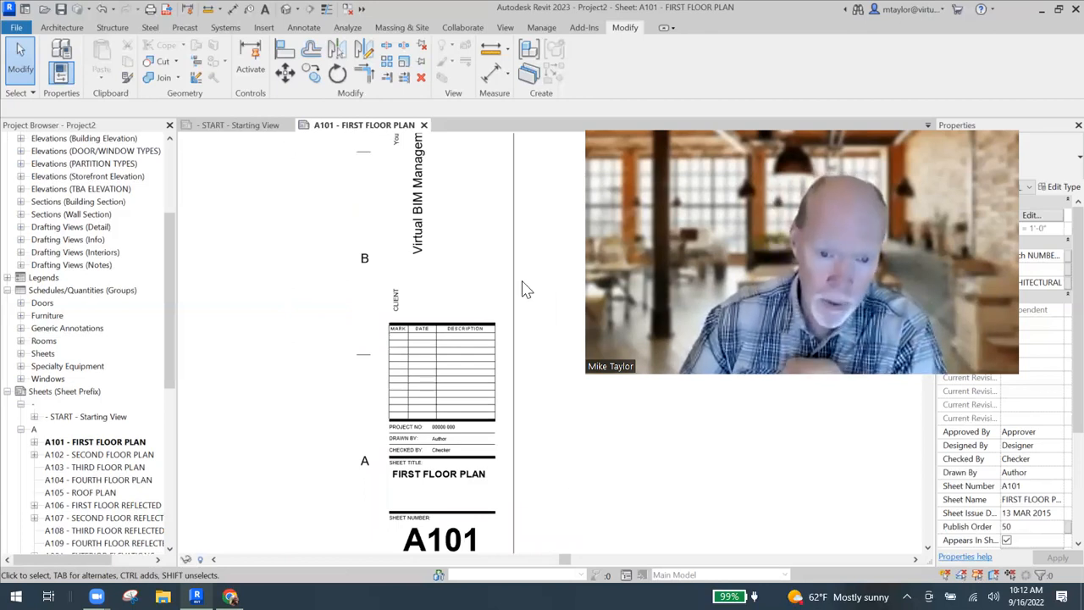
- Open the sheet's title block family for editing and delete its REVISIONS schedule
{"action": "left_click", "coordinate": [546, 405]}
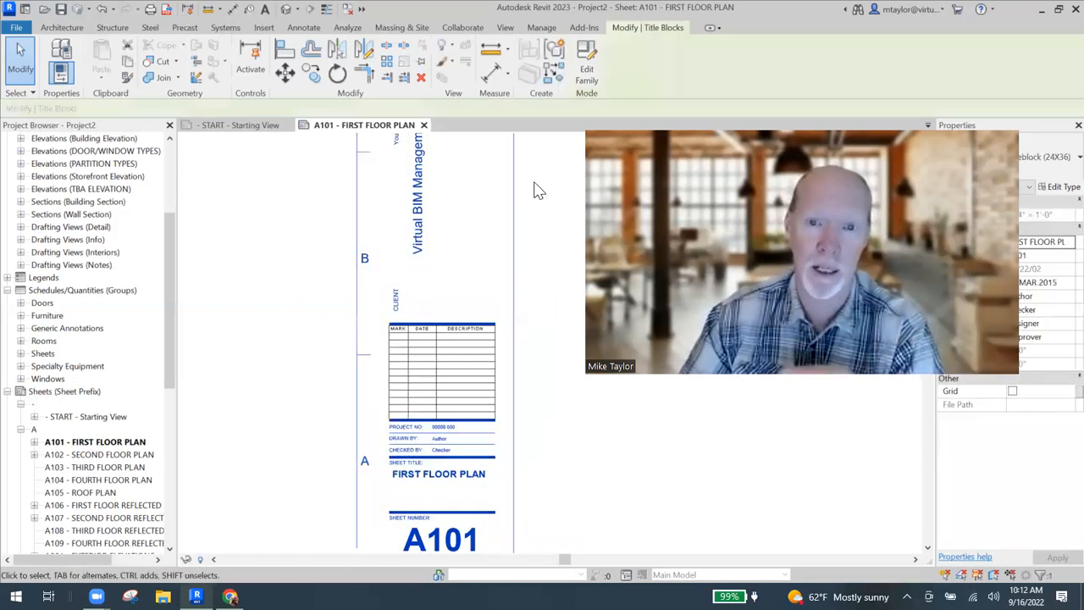
{"action": "double_click", "coordinate": [551, 433]}
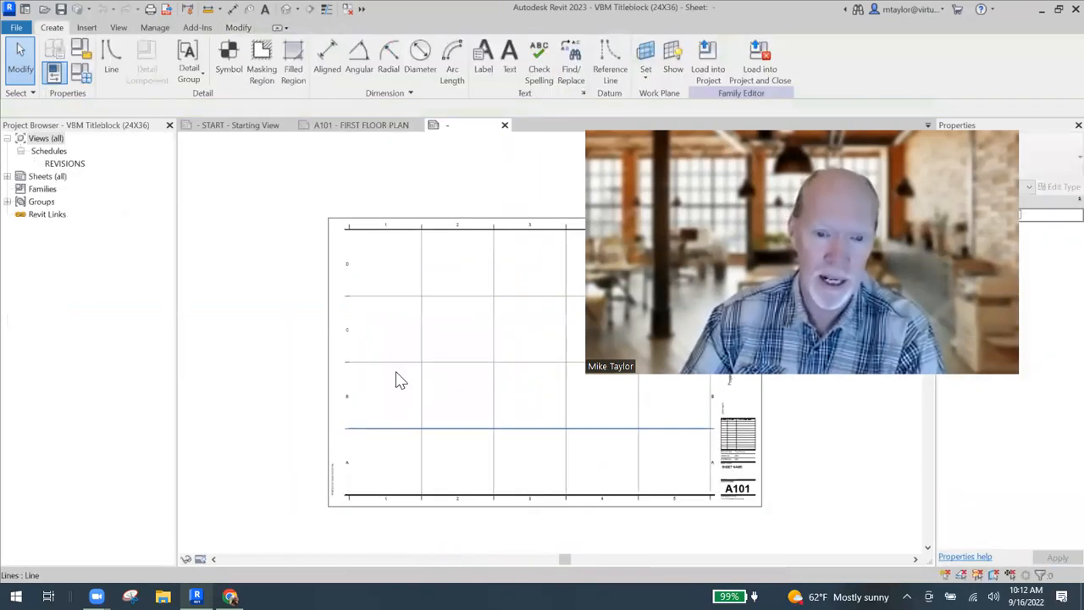
{"action": "left_click", "coordinate": [64, 164]}
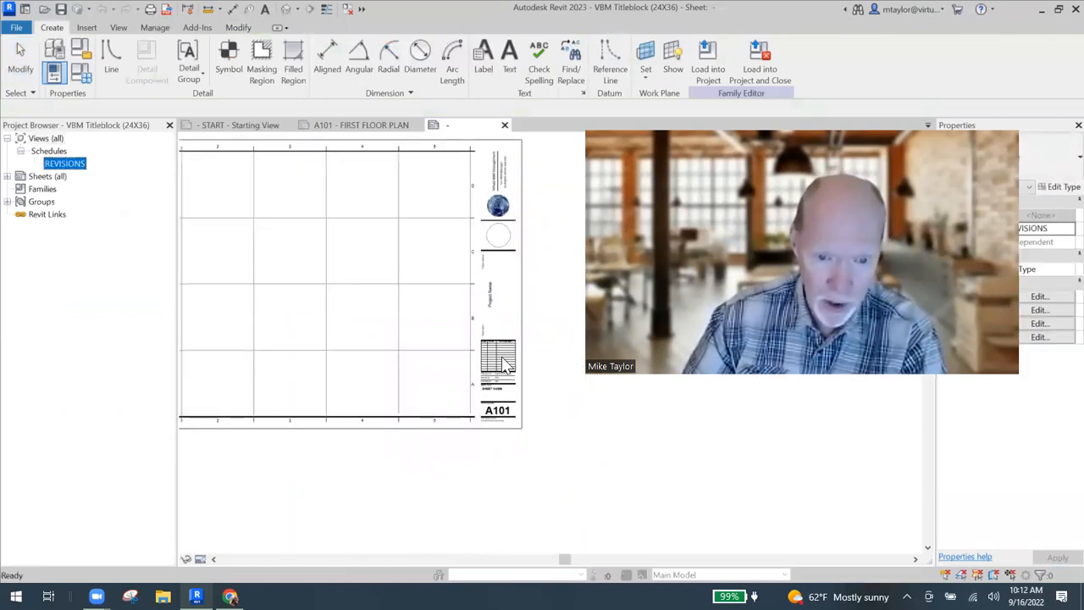
{"action": "scroll", "coordinate": [504, 364], "scroll_direction": "up", "scroll_amount": 5}
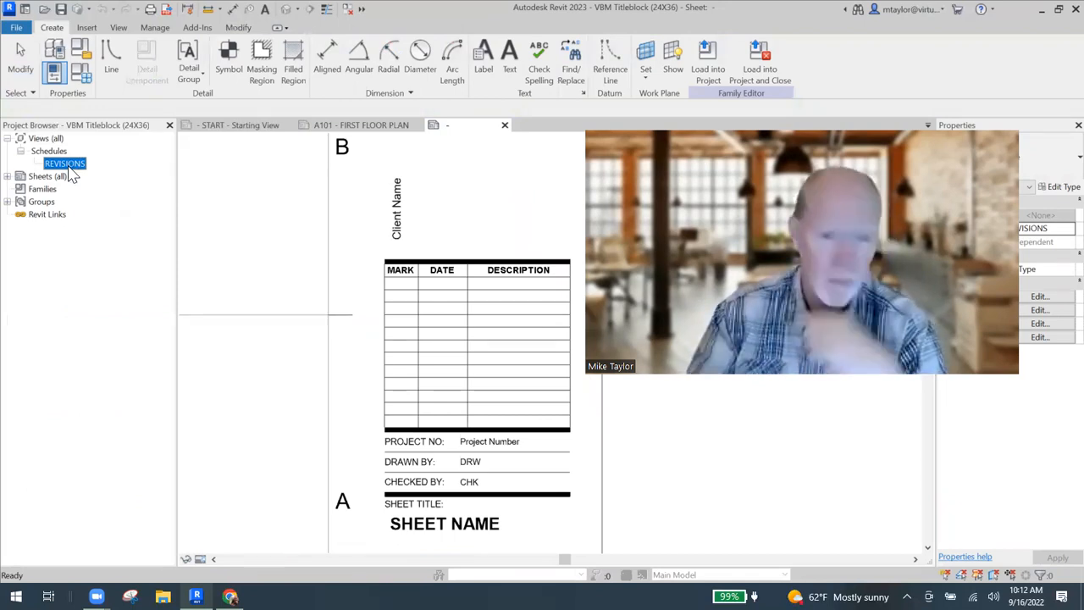
{"action": "key", "text": "Delete"}
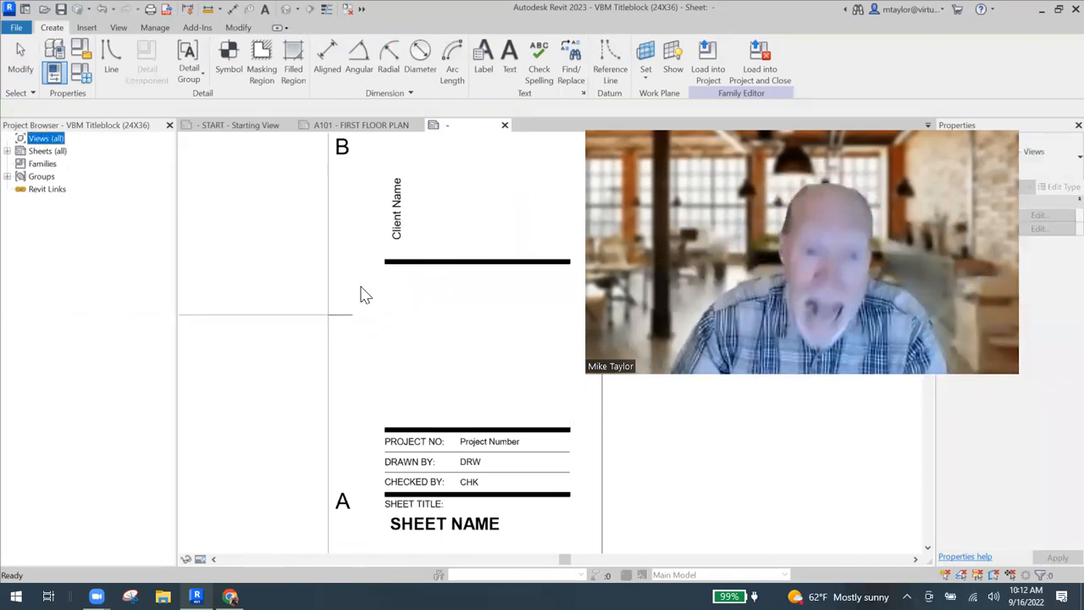
{"action": "left_click", "coordinate": [447, 362]}
{"action": "middle_click_drag", "start_coordinate": [478, 367], "coordinate": [438, 341]}
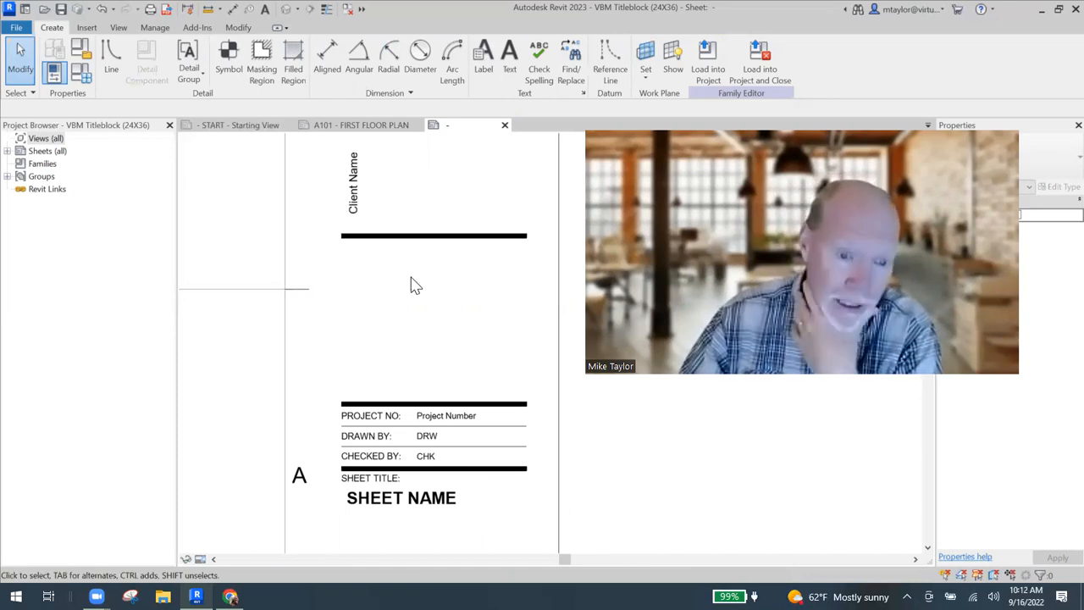
- Start a new revision schedule in the title block family and remove Revision Sequence from its scheduled fields
{"action": "scroll", "coordinate": [432, 337], "scroll_direction": "down", "scroll_amount": 2}
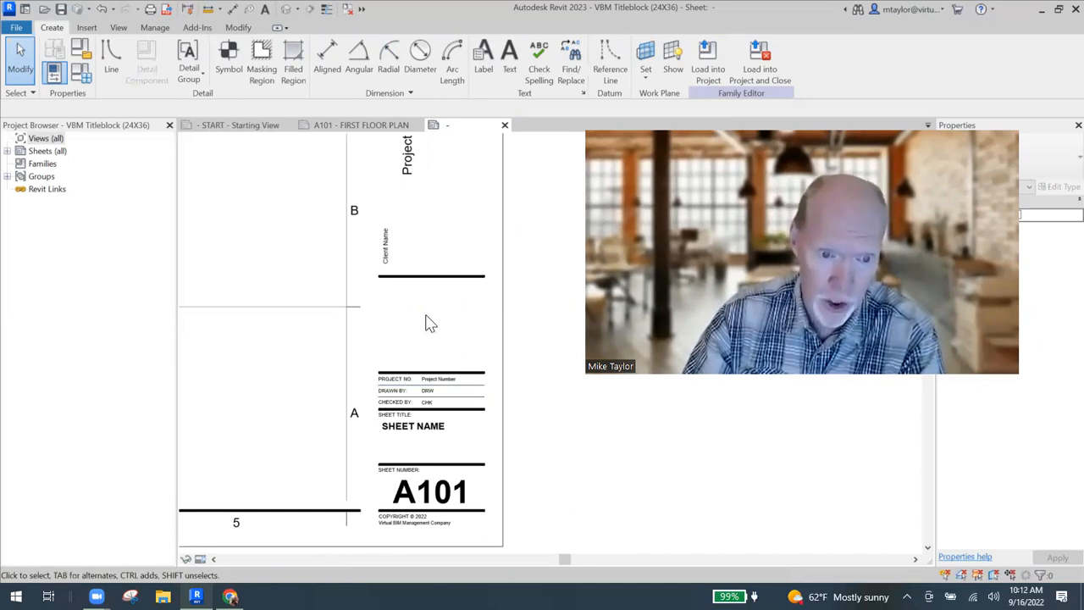
{"action": "scroll", "coordinate": [424, 320], "scroll_direction": "up", "scroll_amount": 2}
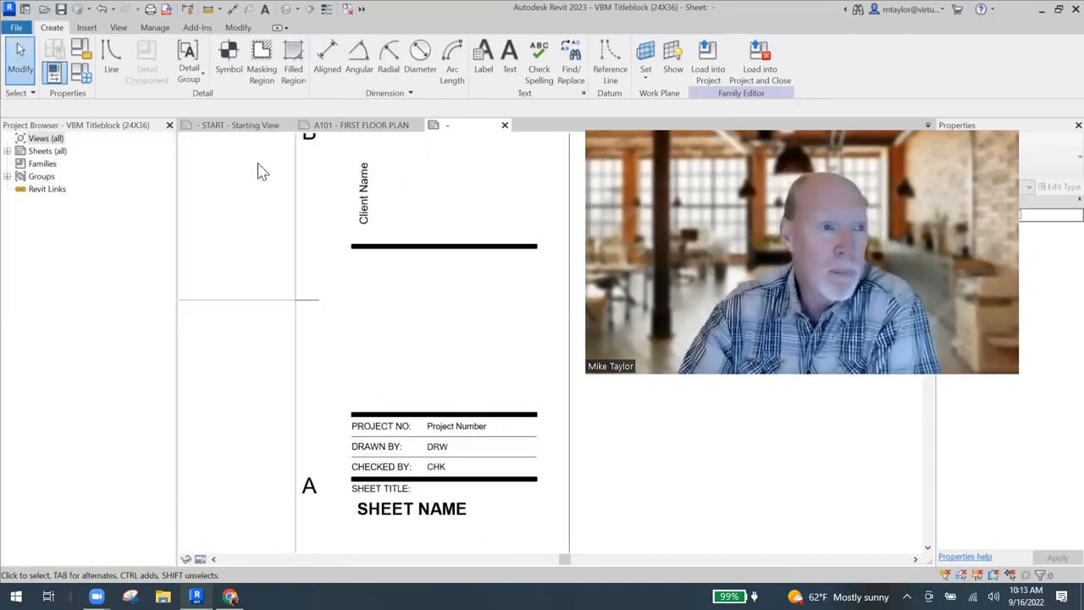
{"action": "left_click", "coordinate": [87, 27]}
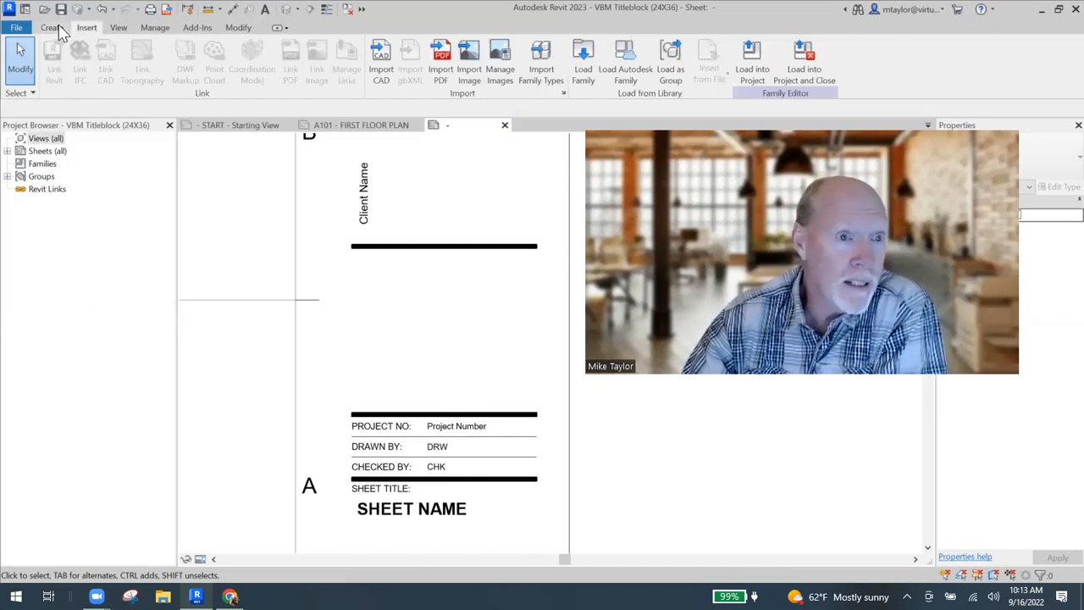
{"action": "left_click", "coordinate": [53, 28]}
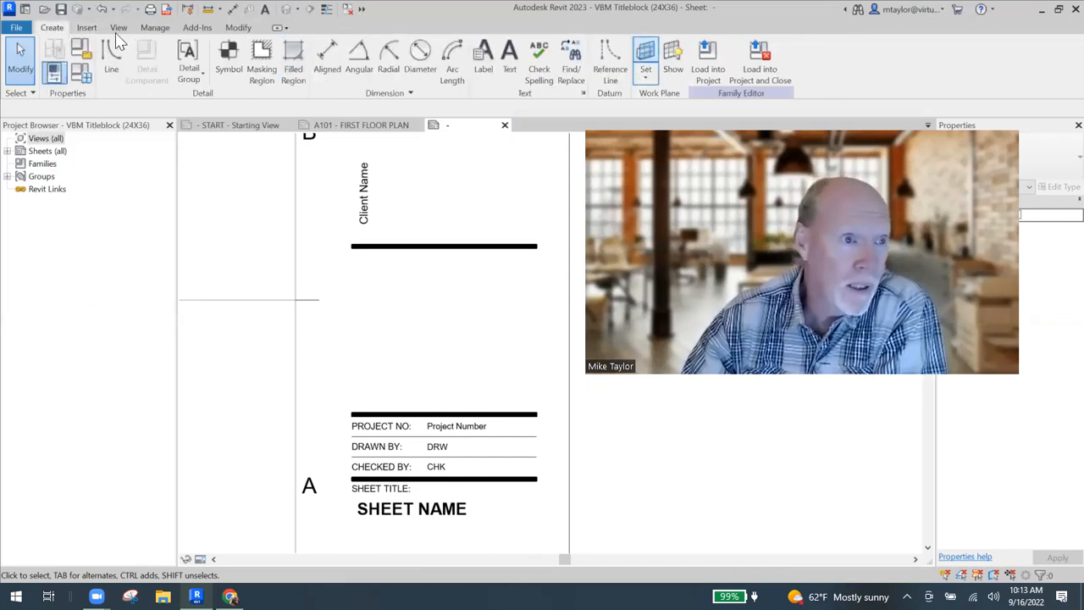
{"action": "left_click", "coordinate": [155, 31]}
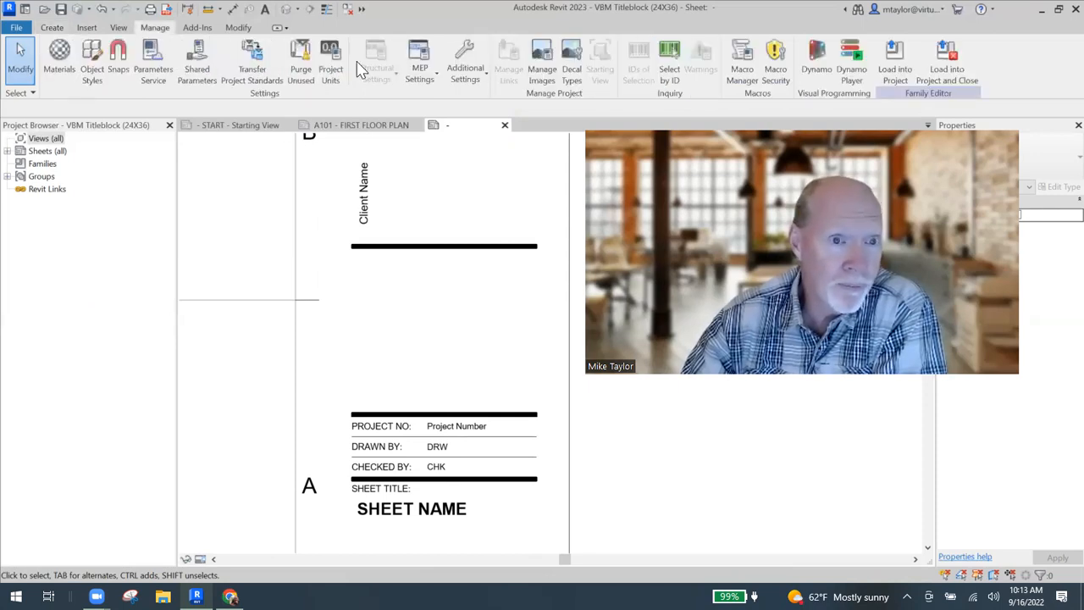
{"action": "left_click", "coordinate": [119, 27]}
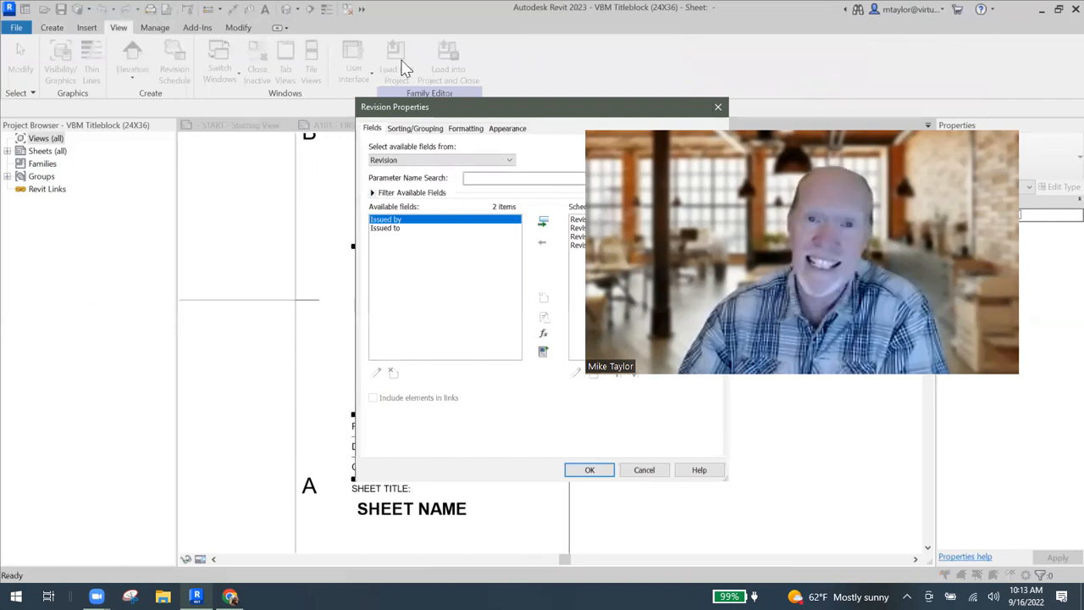
{"action": "left_click_drag", "start_coordinate": [556, 103], "coordinate": [401, 61]}
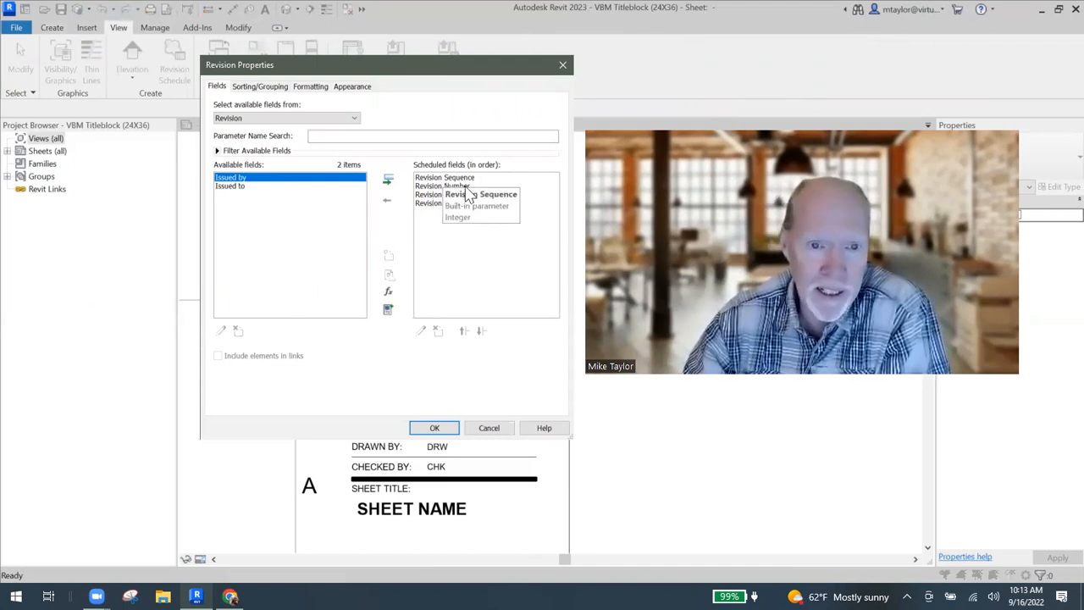
{"action": "left_click", "coordinate": [438, 177]}
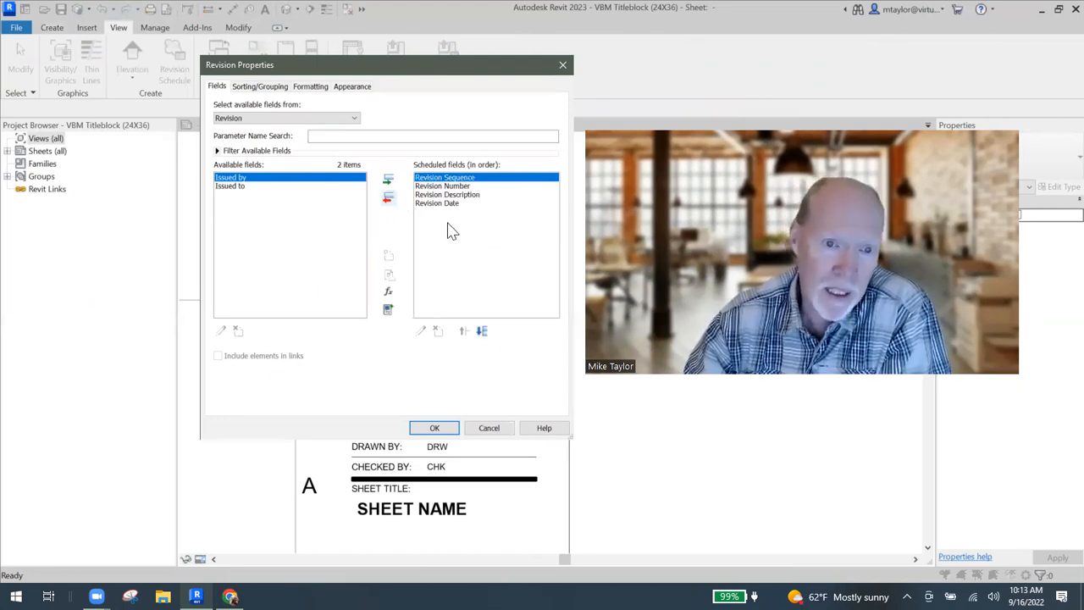
{"action": "double_click", "coordinate": [417, 179]}
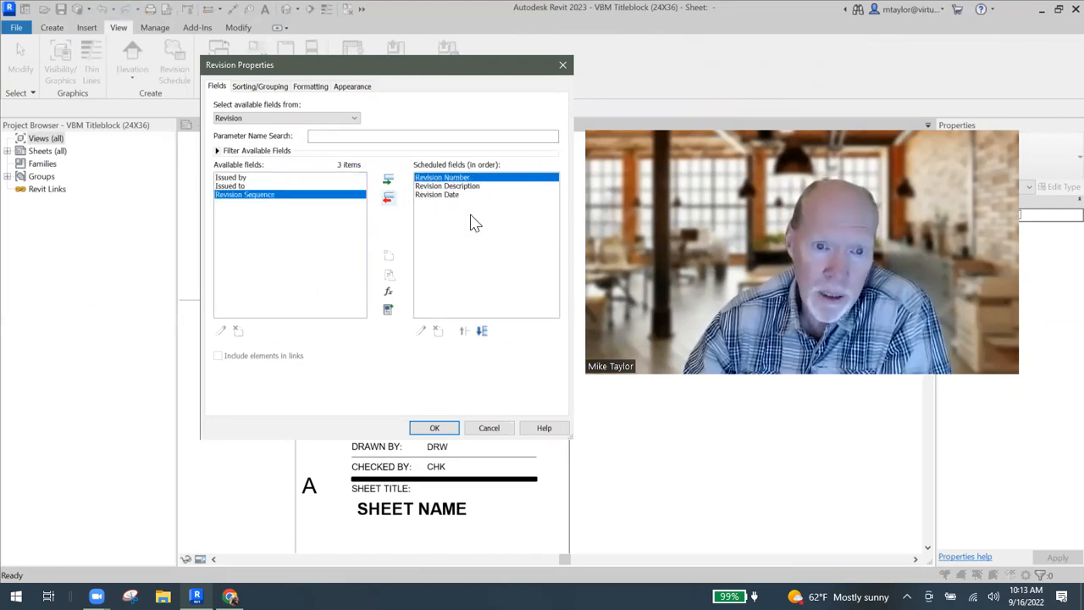
- Move Revision Date above Revision Description in the scheduled fields and create the schedule
{"action": "left_click", "coordinate": [457, 194]}
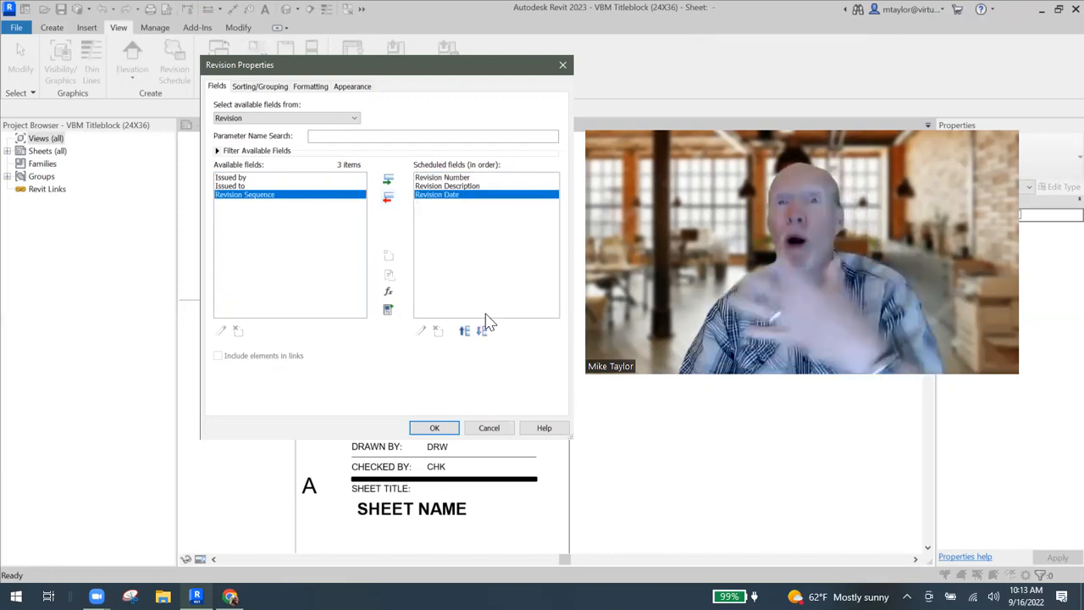
{"action": "left_click", "coordinate": [464, 330]}
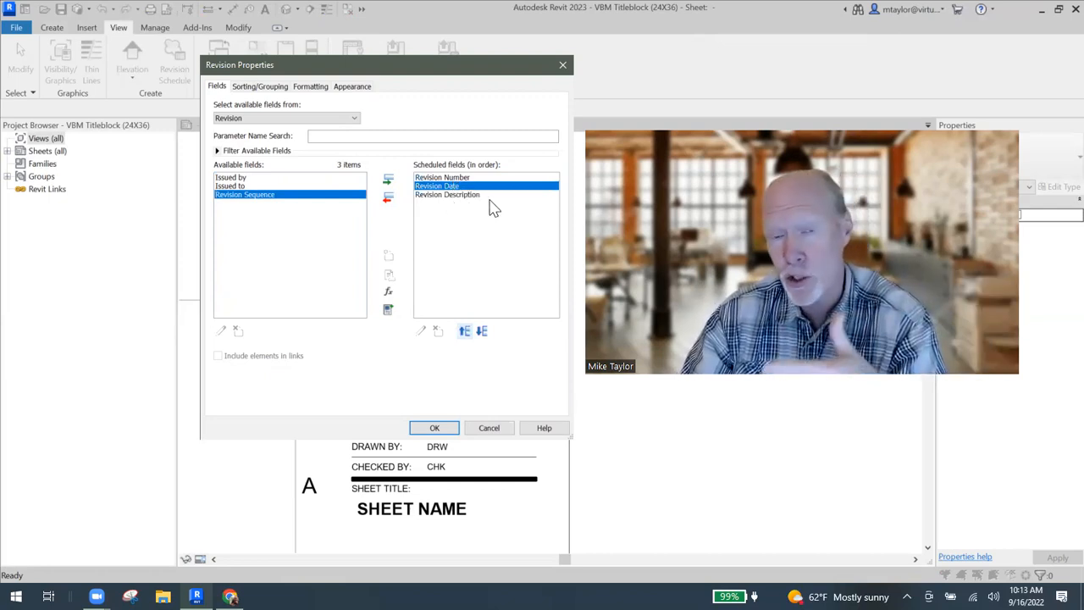
{"action": "left_click", "coordinate": [436, 428]}
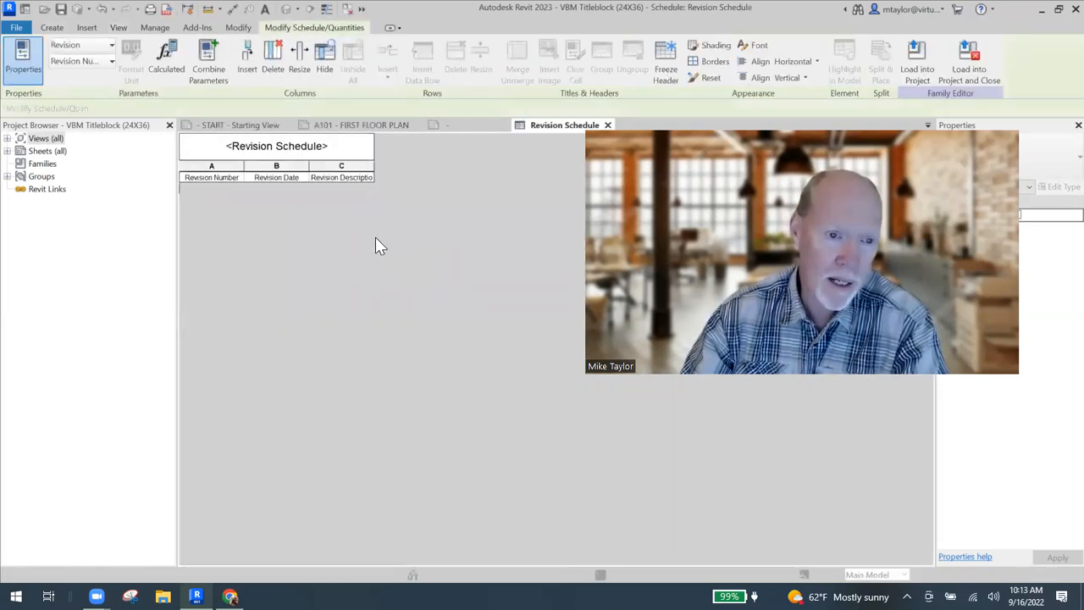
- Widen the Revision Description, Revision Date and Revision Number columns so their headings fit
{"action": "left_click_drag", "start_coordinate": [371, 161], "coordinate": [415, 167]}
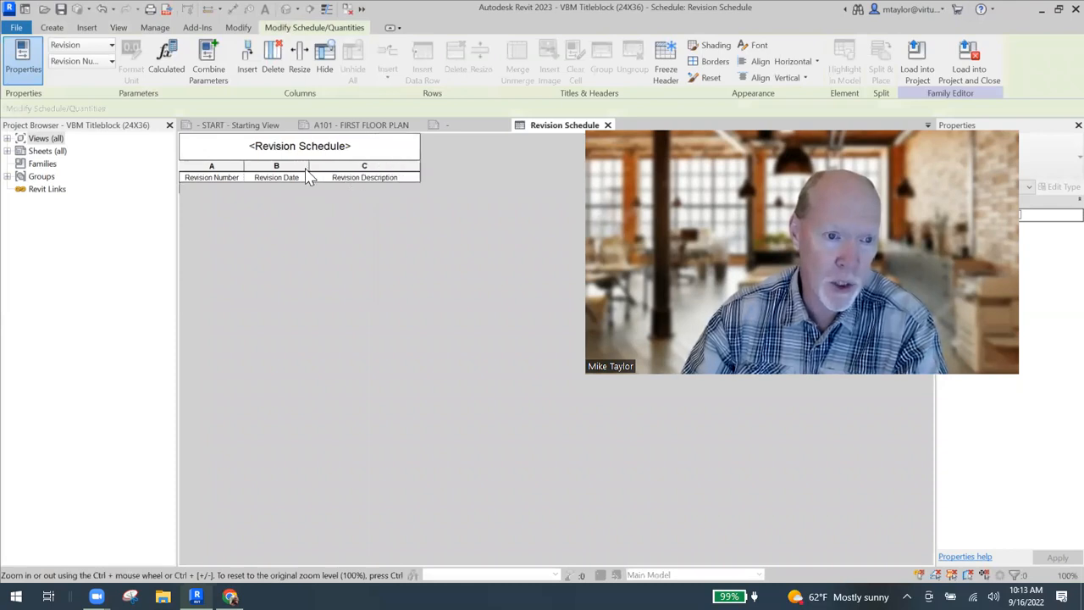
{"action": "left_click_drag", "start_coordinate": [307, 165], "coordinate": [331, 166]}
{"action": "left_click_drag", "start_coordinate": [242, 164], "coordinate": [253, 166]}
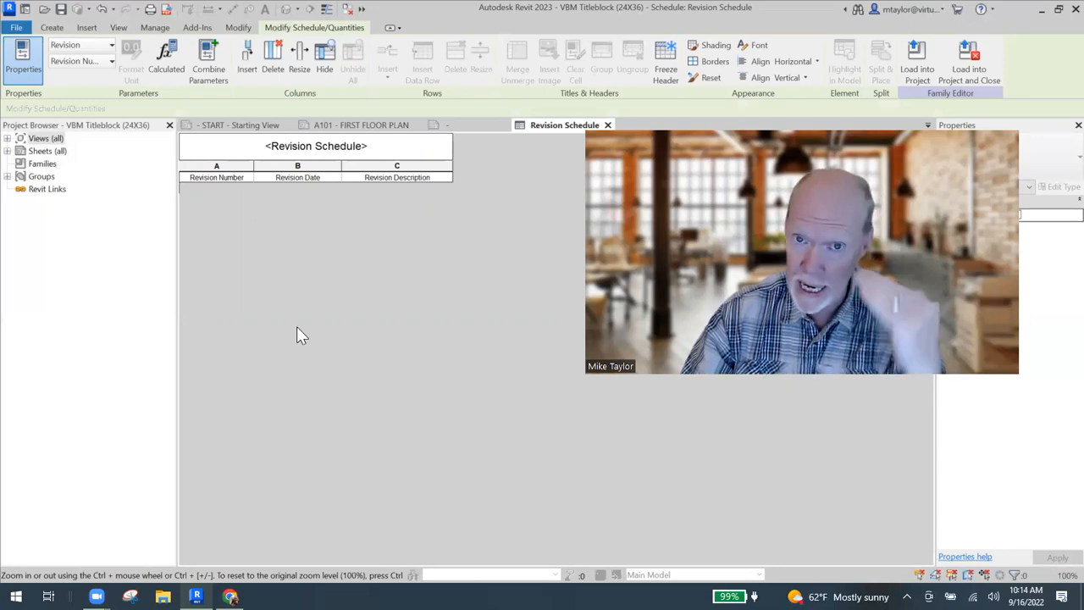
- Rename the three column headings of the revision schedule to MARK, DATE and DESCRIPTION
{"action": "left_click", "coordinate": [242, 177]}
{"action": "left_click_drag", "start_coordinate": [235, 177], "coordinate": [172, 177]}
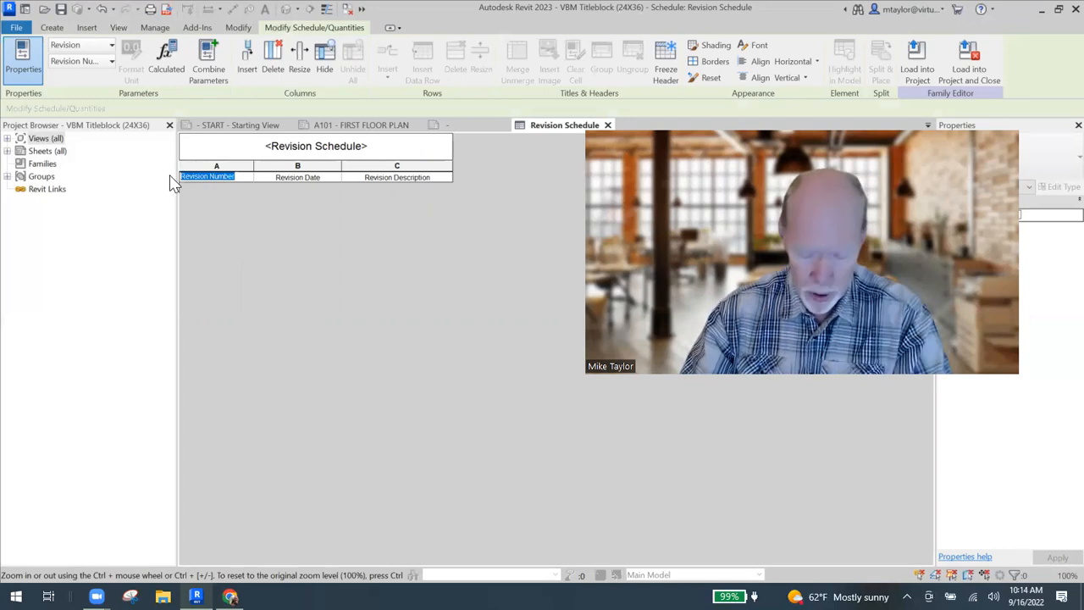
{"action": "type", "text": "MARK"}
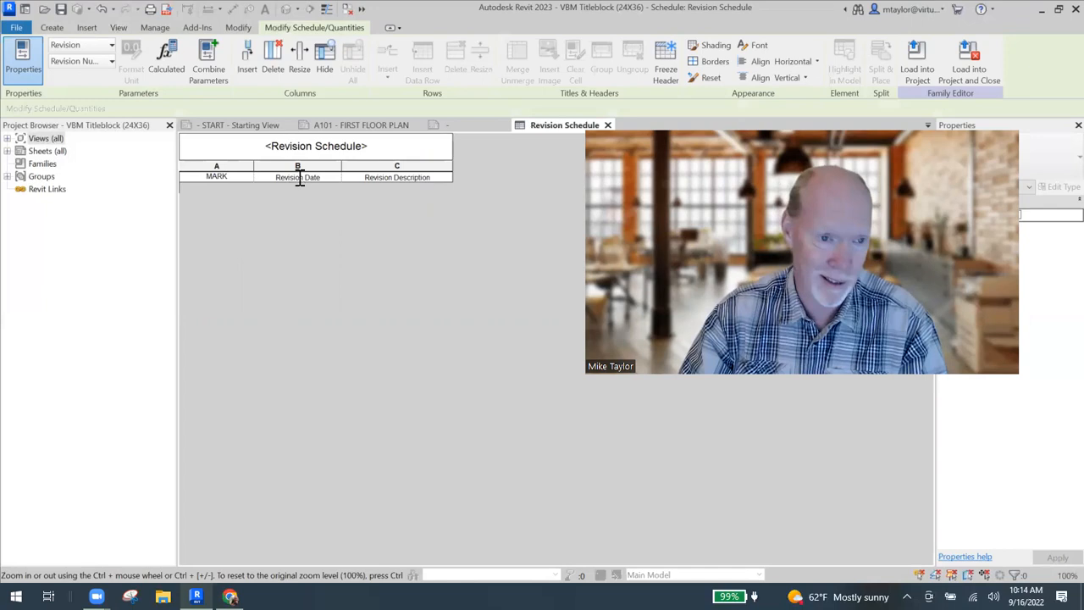
{"action": "left_click", "coordinate": [298, 177]}
{"action": "left_click_drag", "start_coordinate": [328, 177], "coordinate": [267, 178]}
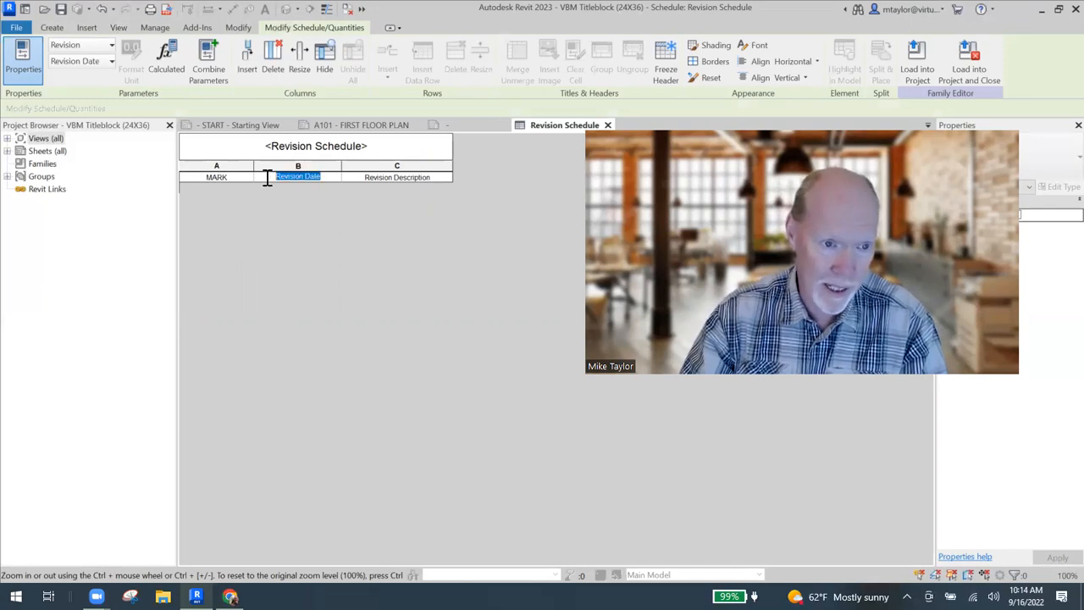
{"action": "type", "text": "DATE"}
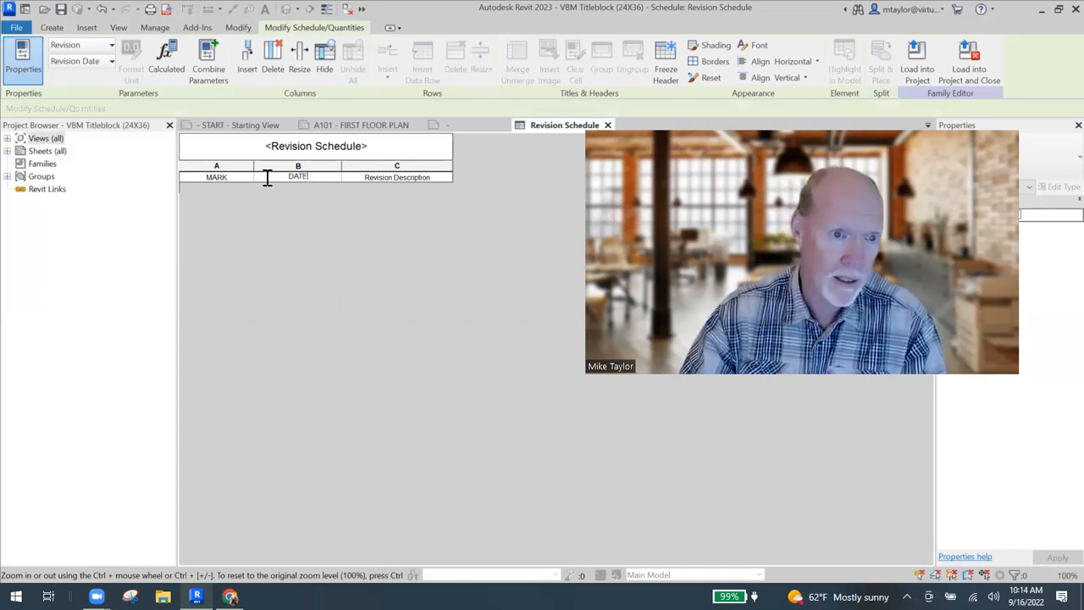
{"action": "left_click", "coordinate": [386, 177]}
{"action": "left_click_drag", "start_coordinate": [434, 176], "coordinate": [329, 182]}
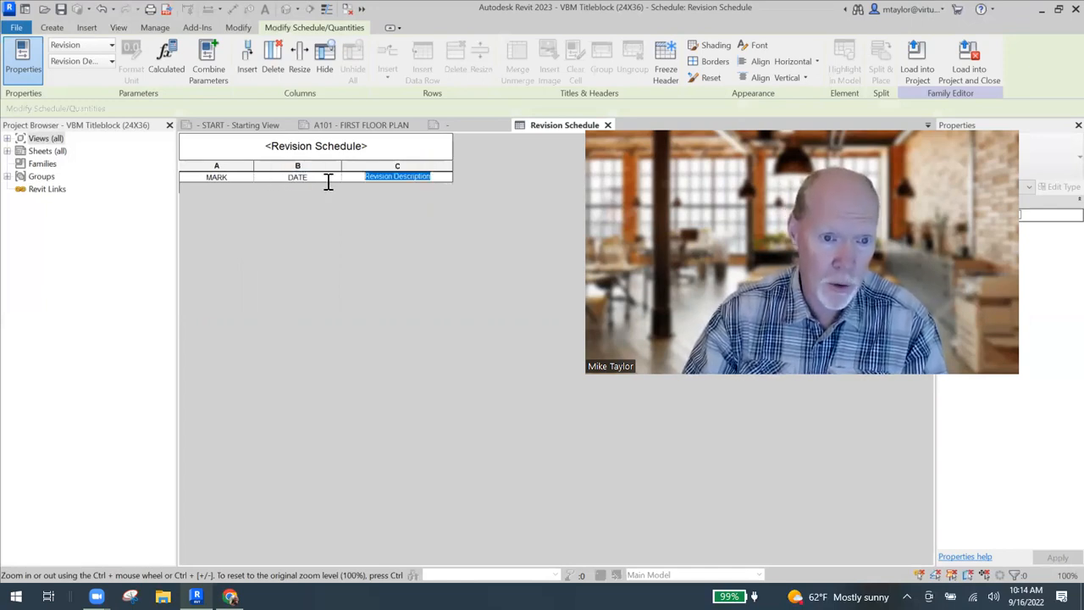
{"action": "type", "text": "DESCRIPTION"}
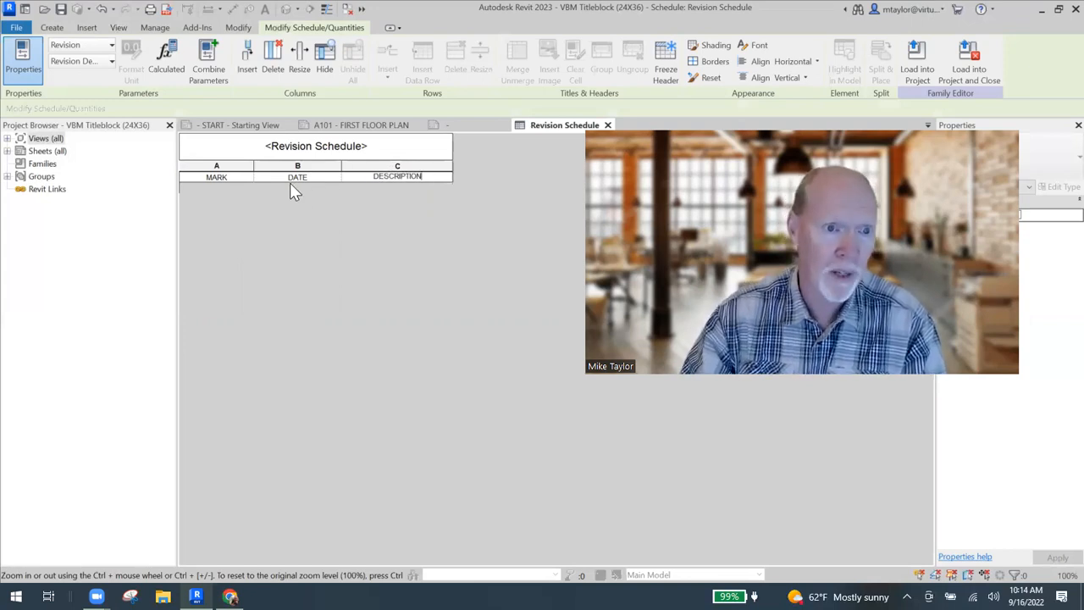
- Change the revision schedule's title to REVISION OR WHATEVER
{"action": "left_click", "coordinate": [342, 144]}
{"action": "left_click_drag", "start_coordinate": [309, 142], "coordinate": [212, 143]}
{"action": "type", "text": "REVISION OR WAHA"}
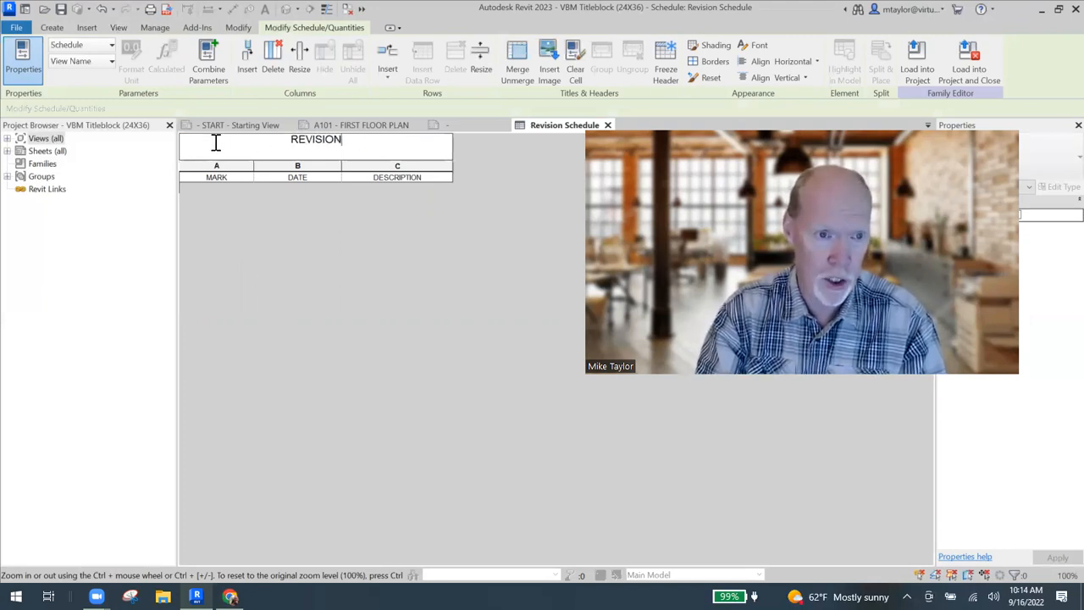
{"action": "key", "text": "BackSpace"}
{"action": "key", "text": "BackSpace"}
{"action": "key", "text": "BackSpace"}
{"action": "type", "text": "HATEVER"}
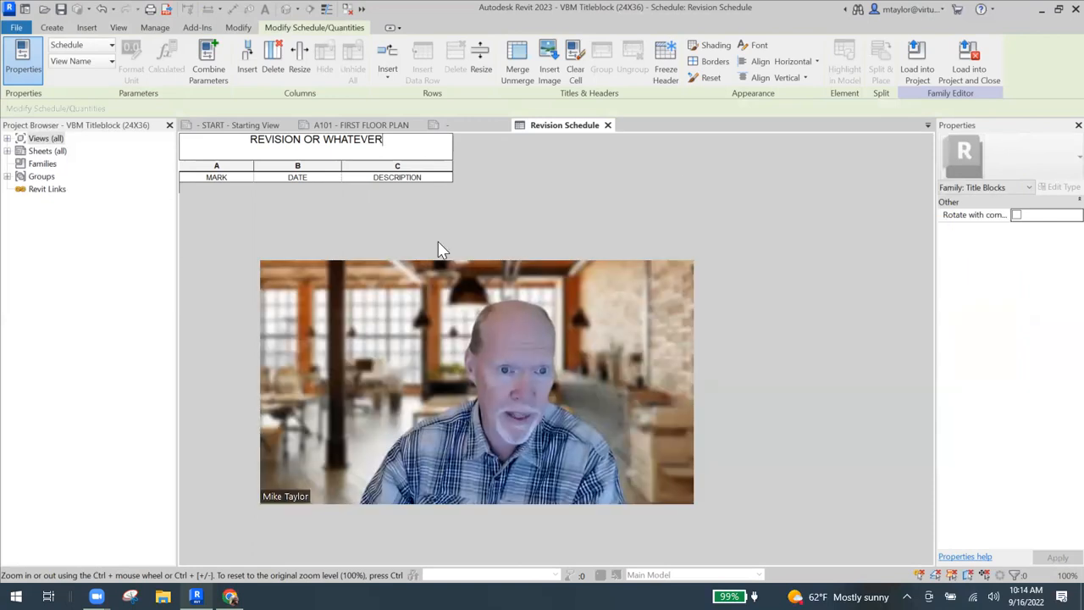
- Expand the family's views to locate the renamed schedule and open it
{"action": "double_click", "coordinate": [40, 141]}
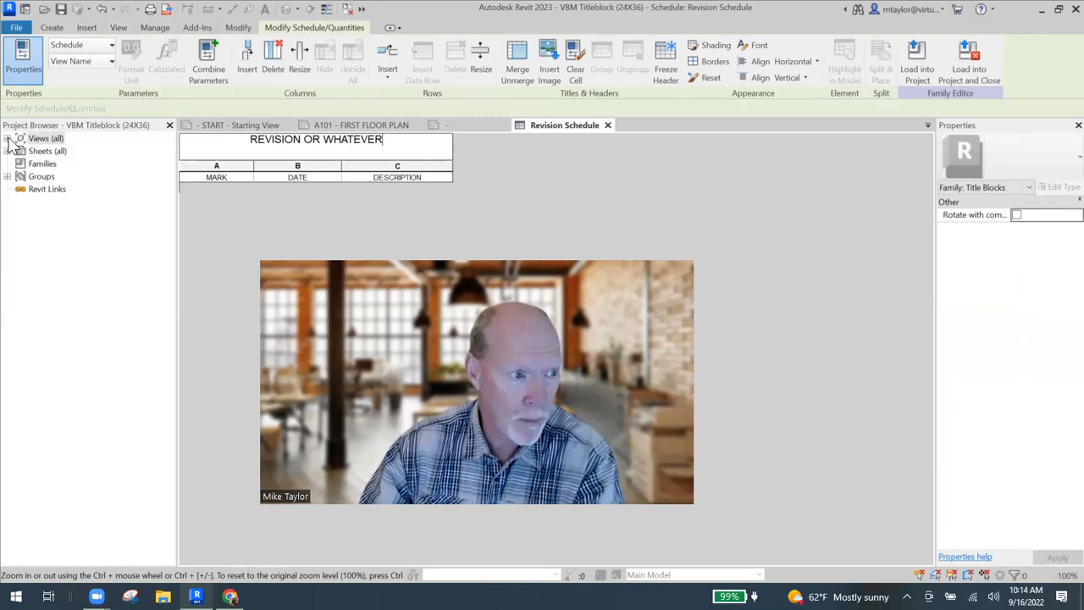
{"action": "left_click", "coordinate": [21, 151]}
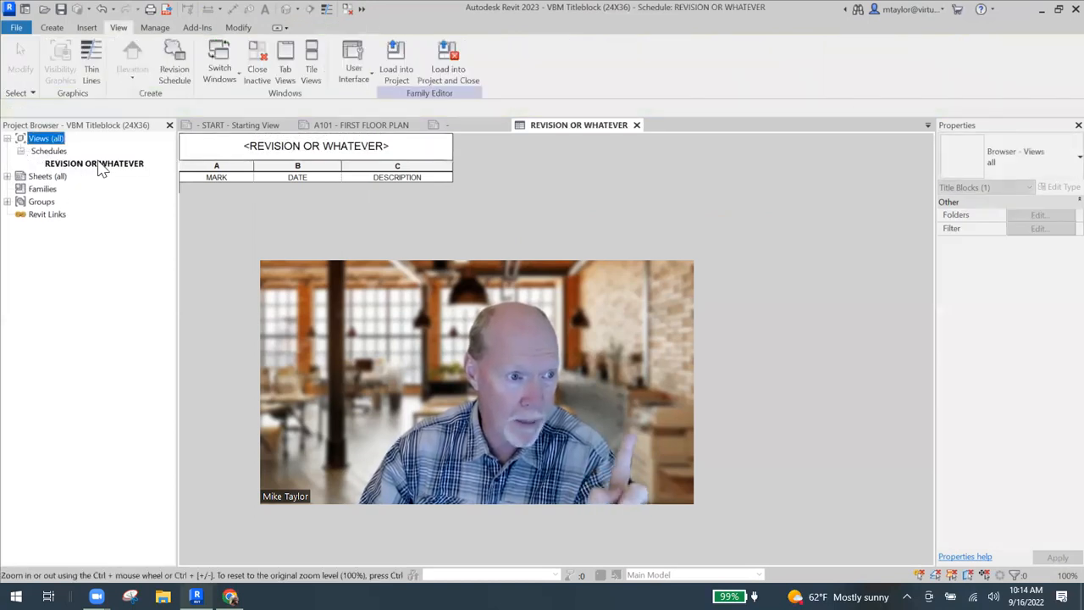
{"action": "double_click", "coordinate": [97, 164]}
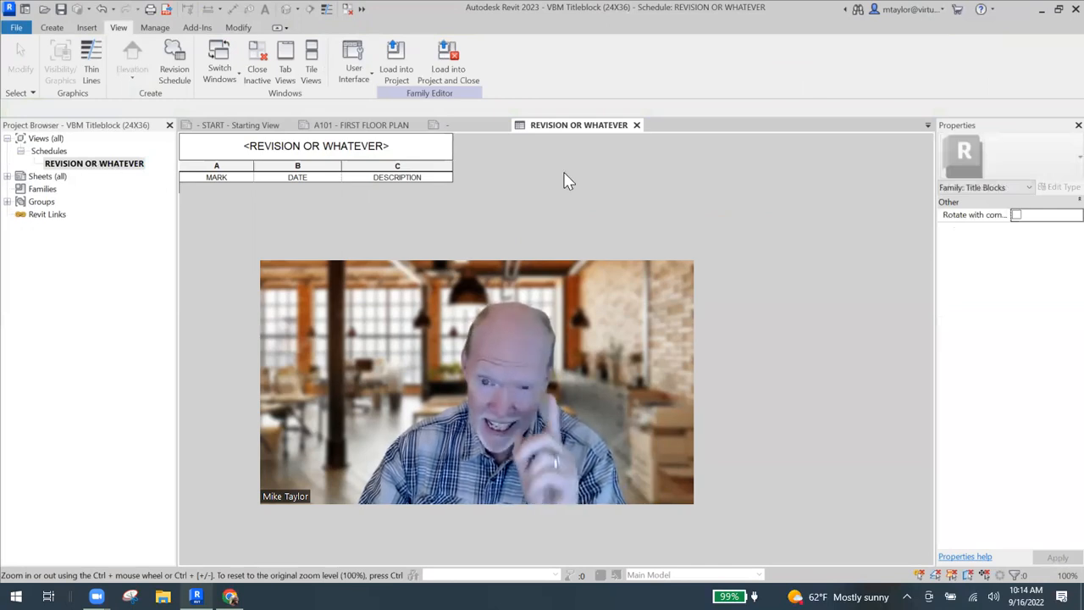
- In the REVISION OR WHATEVER schedule's formatting, set the Revision Number and Revision Date fields to Center alignment
{"action": "left_click", "coordinate": [96, 165]}
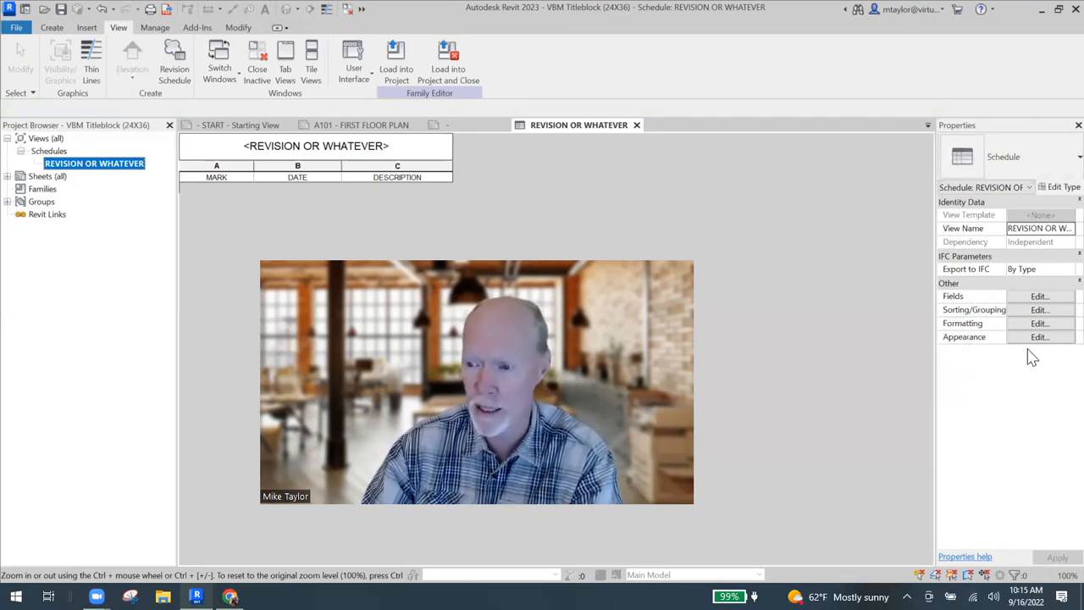
{"action": "left_click", "coordinate": [1039, 325]}
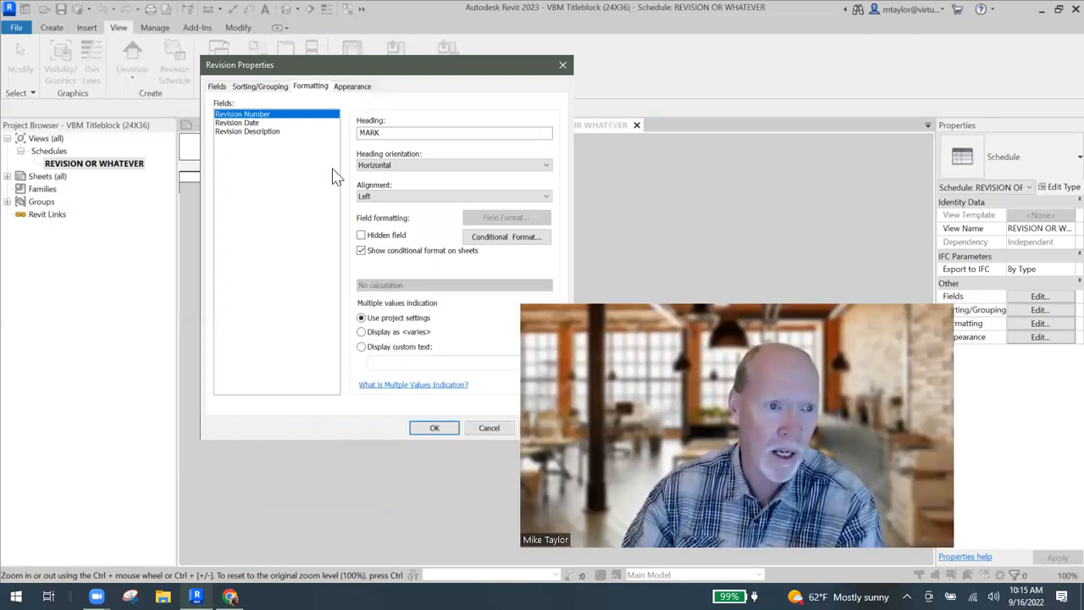
{"action": "left_click", "coordinate": [386, 196]}
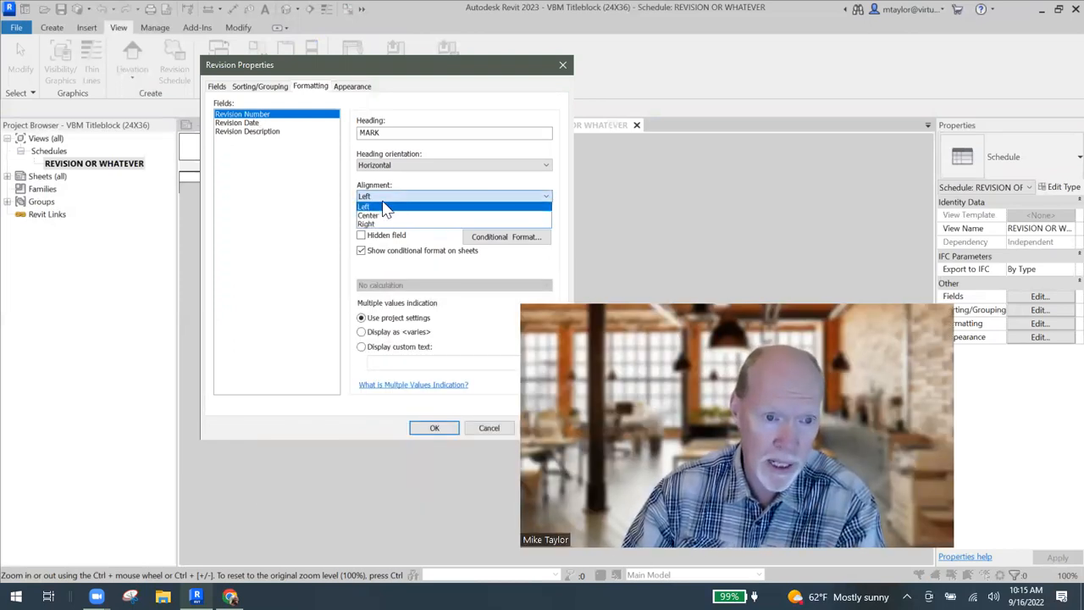
{"action": "left_click", "coordinate": [377, 215]}
{"action": "left_click", "coordinate": [261, 124]}
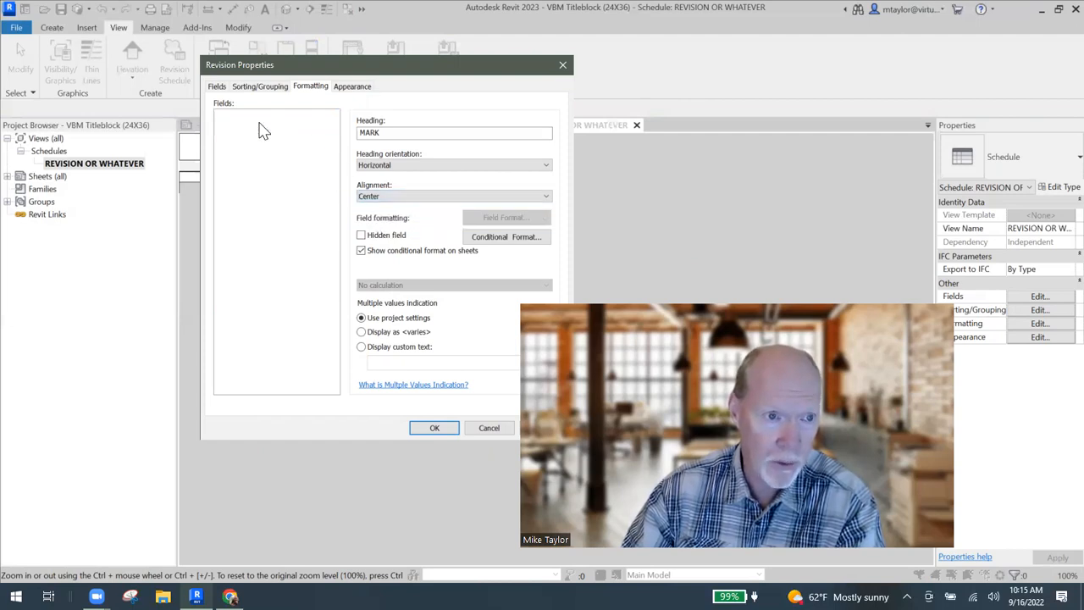
{"action": "left_click", "coordinate": [380, 196]}
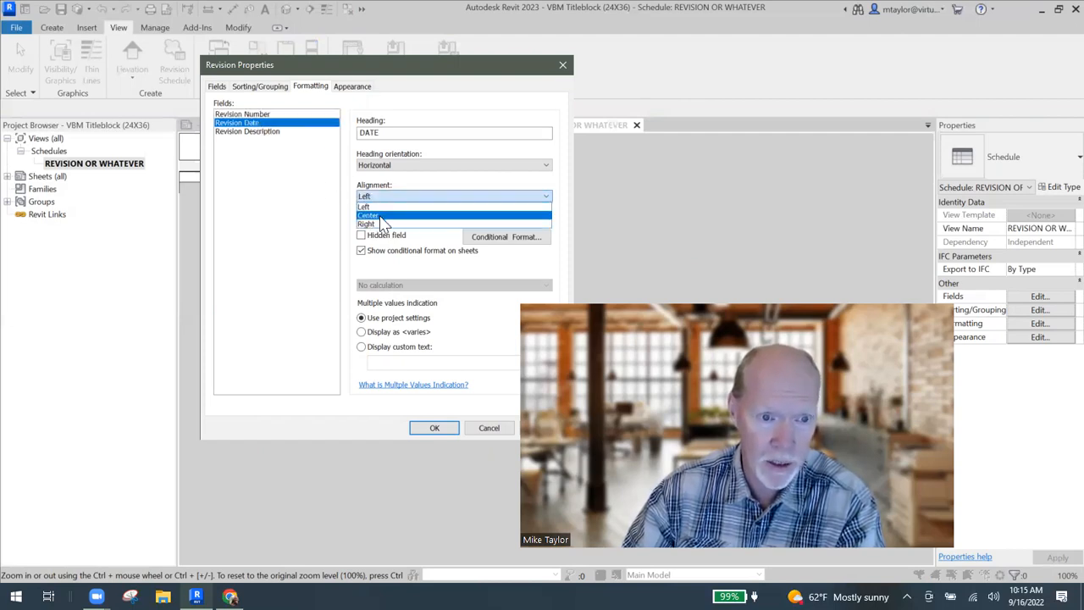
{"action": "left_click", "coordinate": [380, 216]}
{"action": "left_click", "coordinate": [284, 131]}
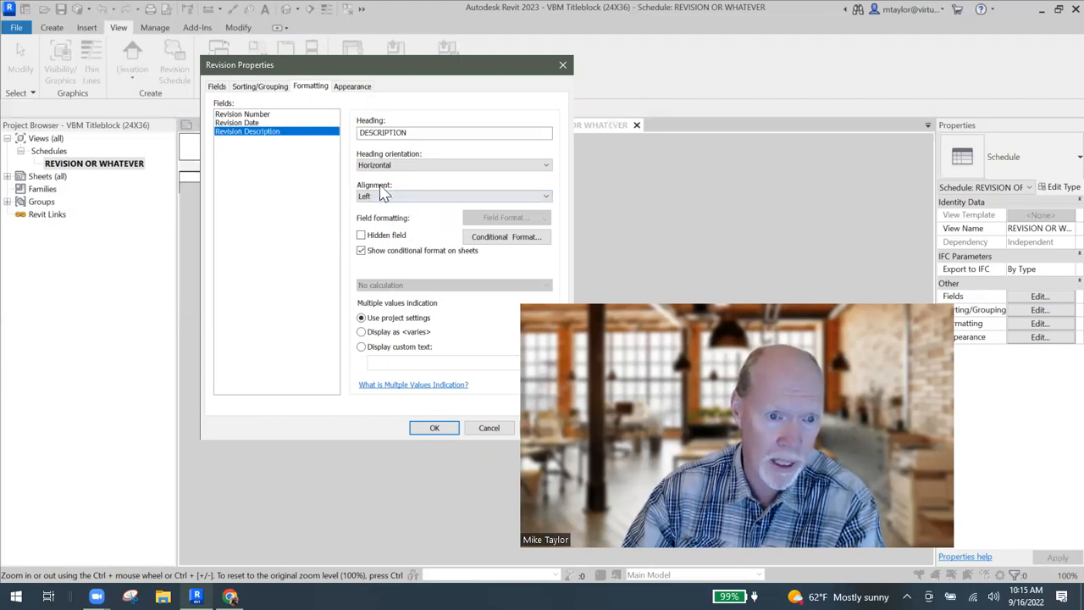
{"action": "left_click_drag", "start_coordinate": [434, 69], "coordinate": [347, 61]}
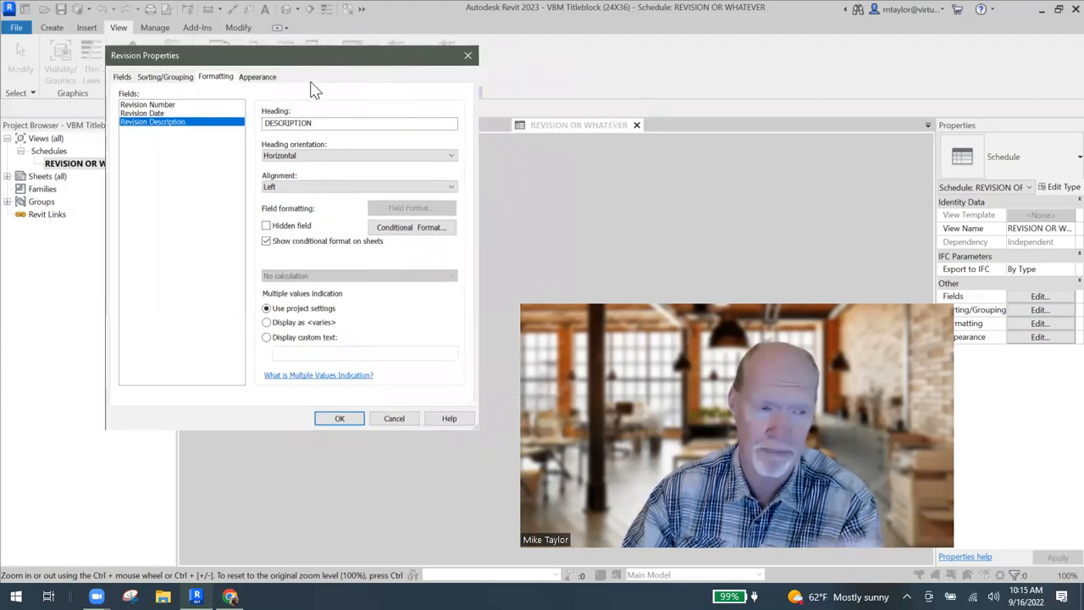
- Set the schedule's title text to 1/8" Arial BOLD, header text to 1/10" Arial BOLD and body text to 1/10" Arial, without a blank row before data
{"action": "left_click", "coordinate": [257, 77]}
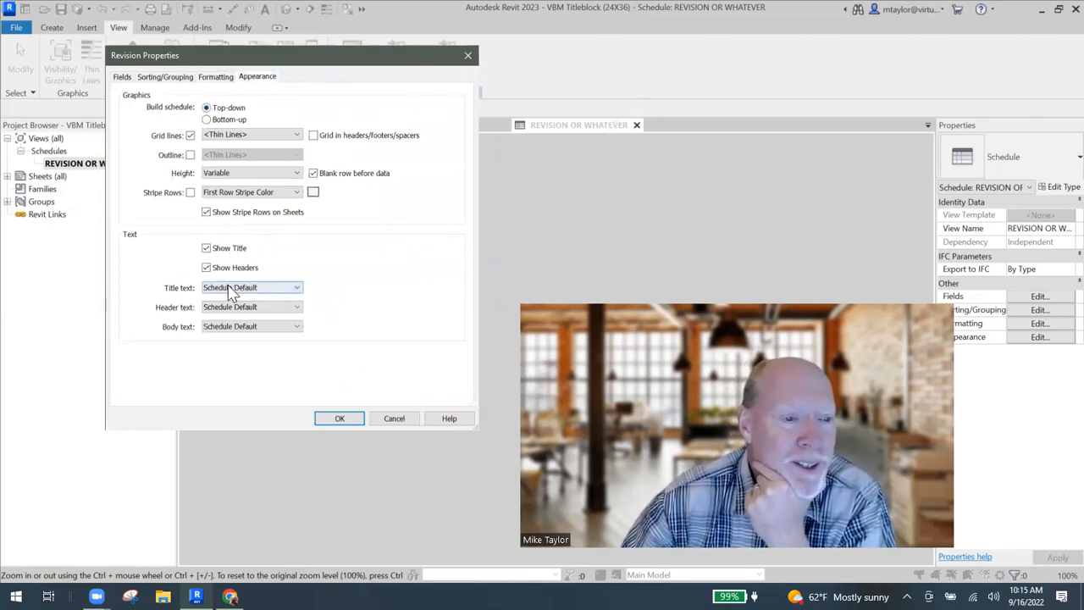
{"action": "left_click", "coordinate": [296, 288]}
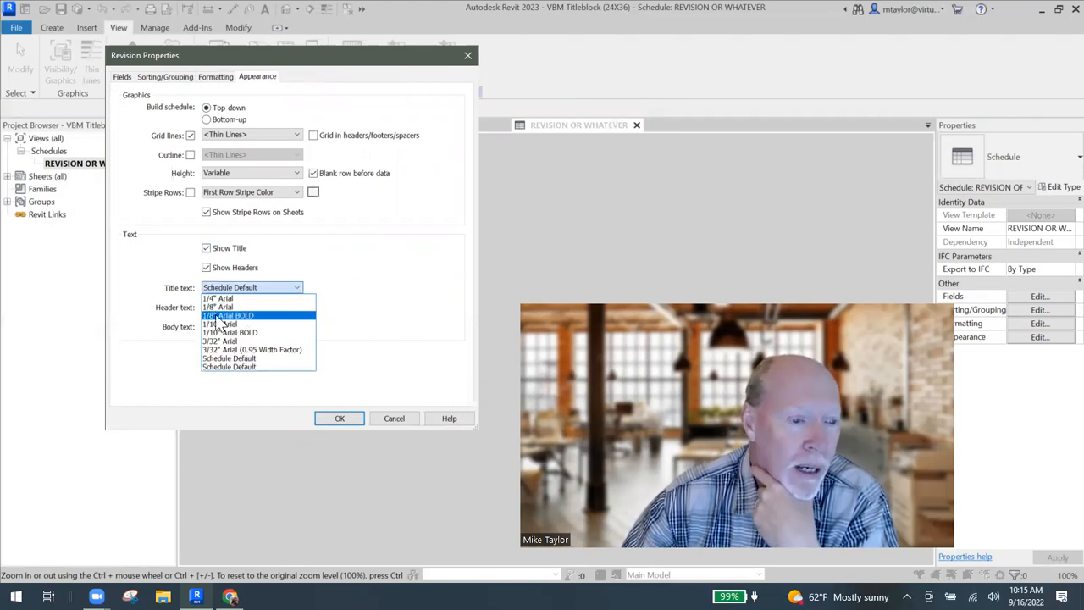
{"action": "left_click", "coordinate": [254, 316]}
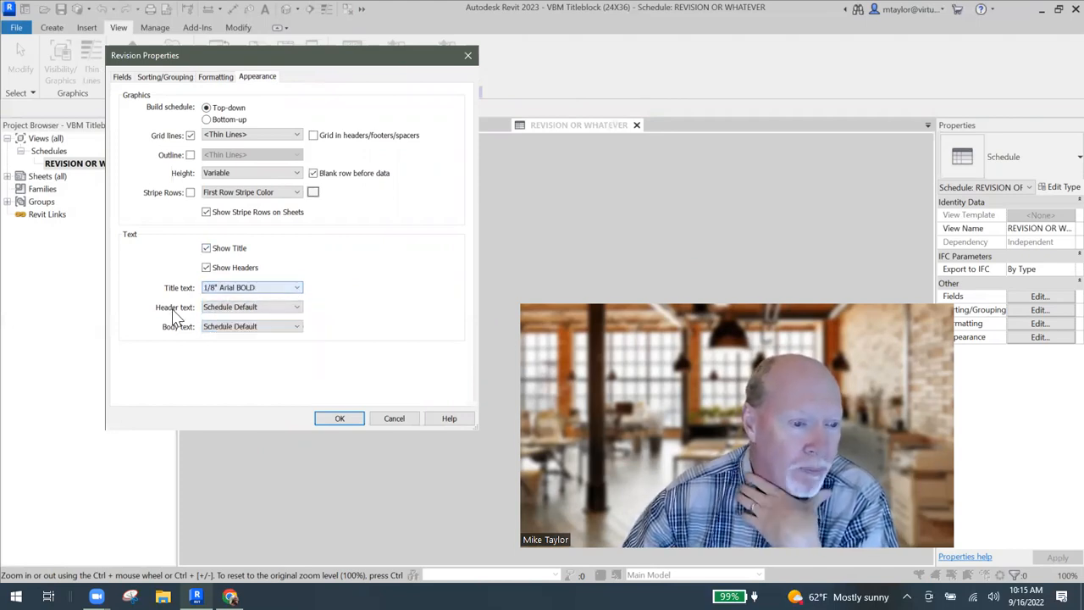
{"action": "left_click", "coordinate": [298, 307]}
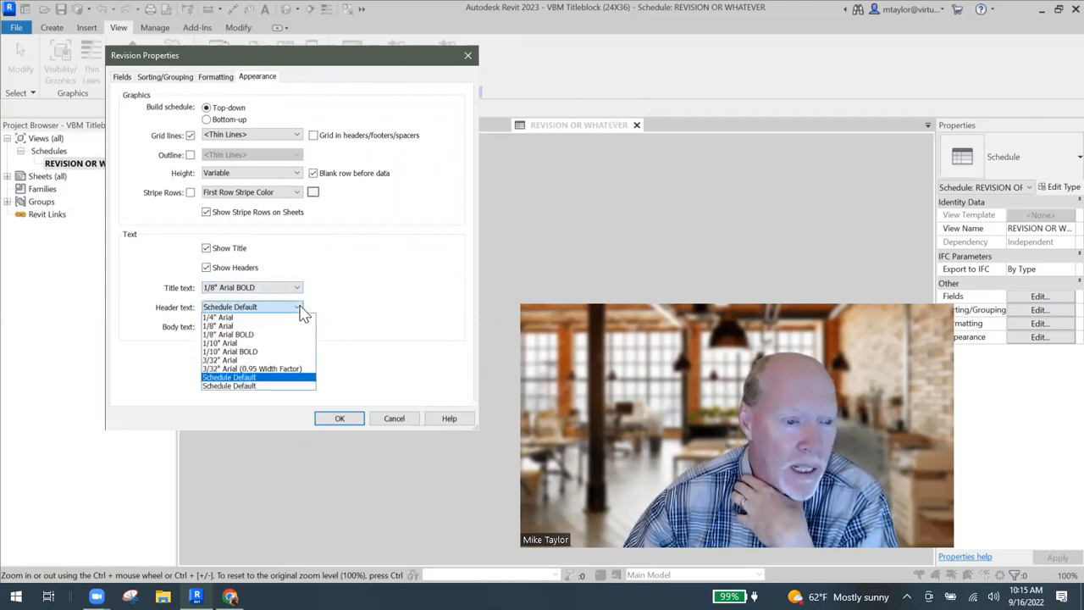
{"action": "left_click", "coordinate": [252, 352]}
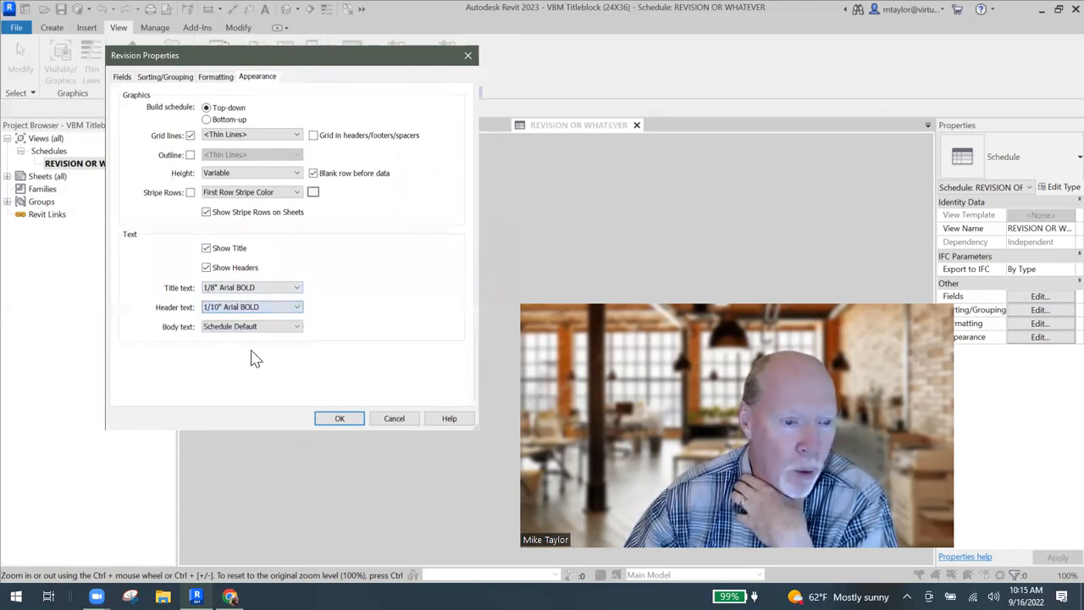
{"action": "left_click", "coordinate": [298, 327]}
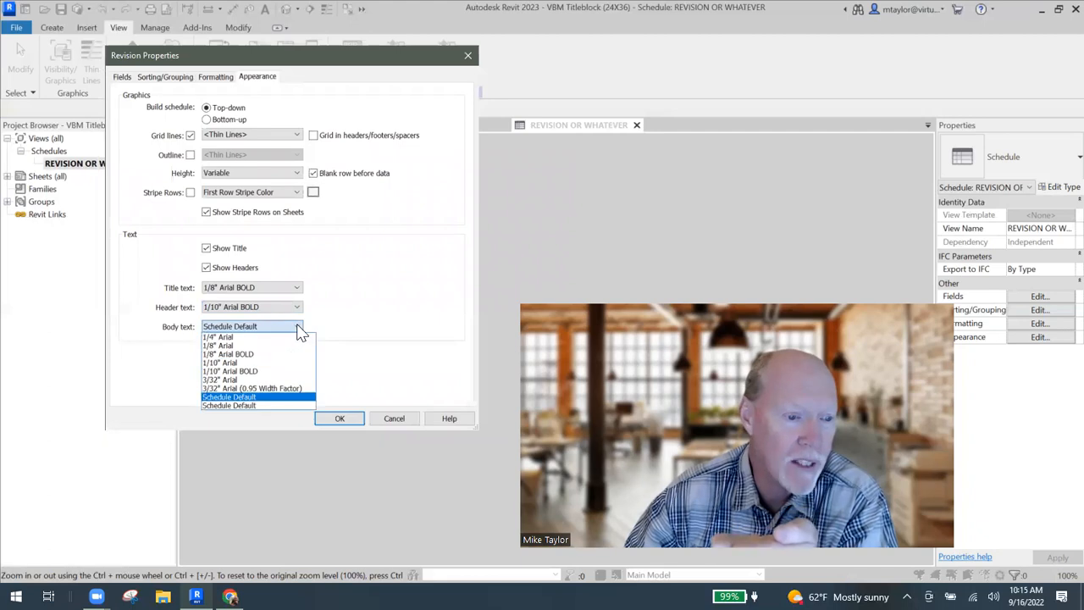
{"action": "left_click", "coordinate": [238, 362]}
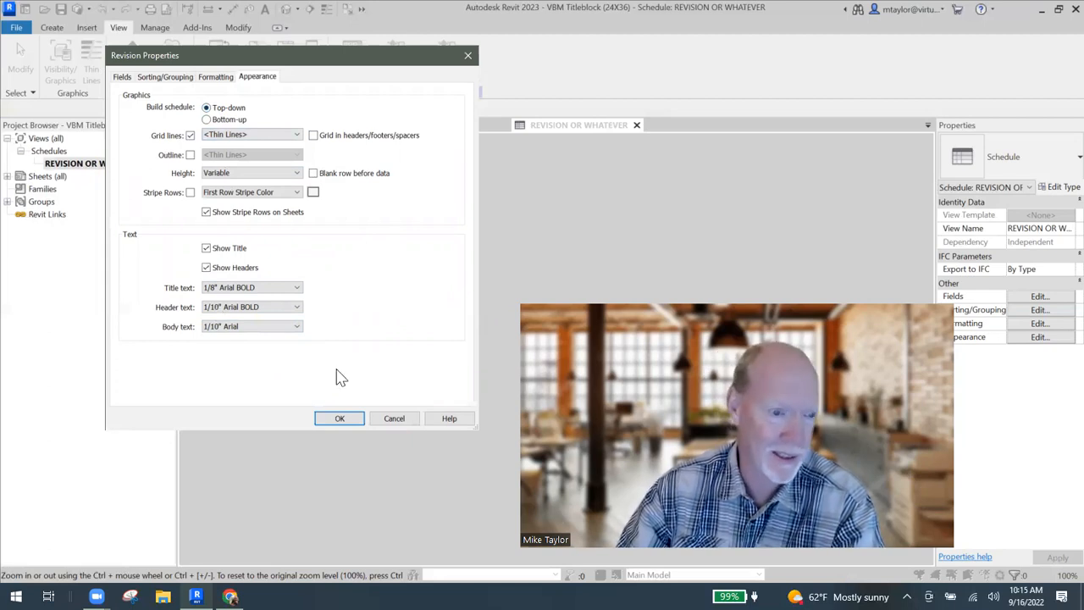
{"action": "left_click", "coordinate": [339, 419]}
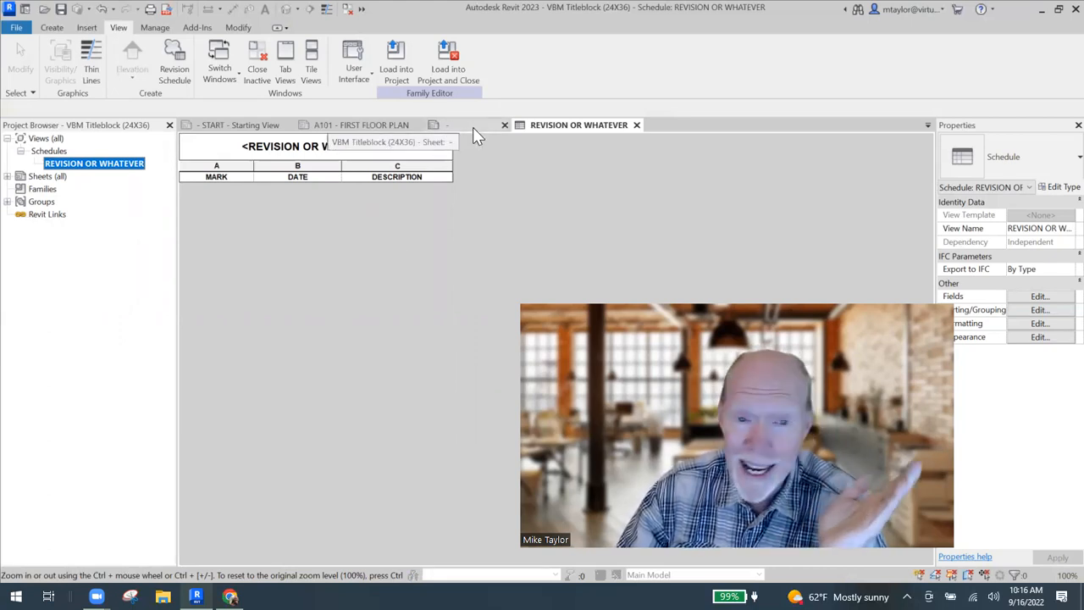
- Open the title block's sheet view and place the REVISION OR WHATEVER schedule under the thick line below Client Name
{"action": "left_click", "coordinate": [8, 176]}
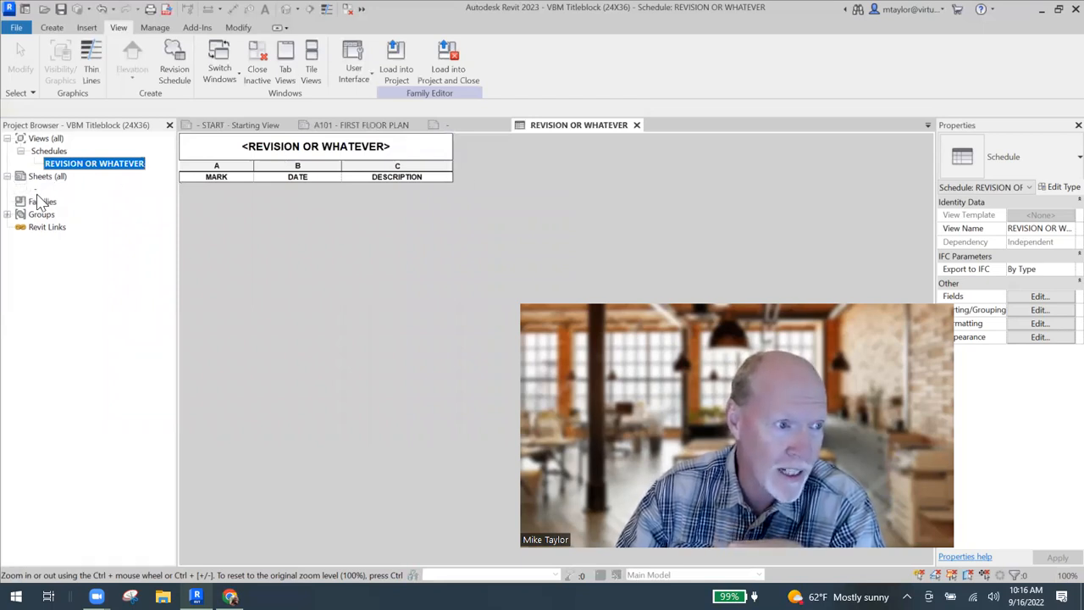
{"action": "left_click", "coordinate": [35, 190]}
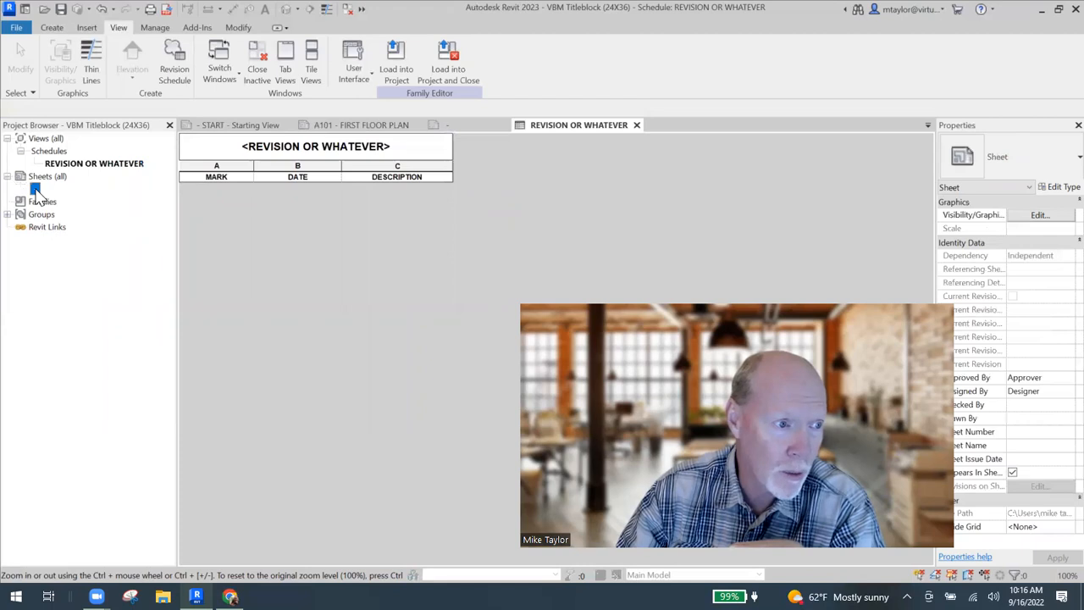
{"action": "double_click", "coordinate": [35, 190]}
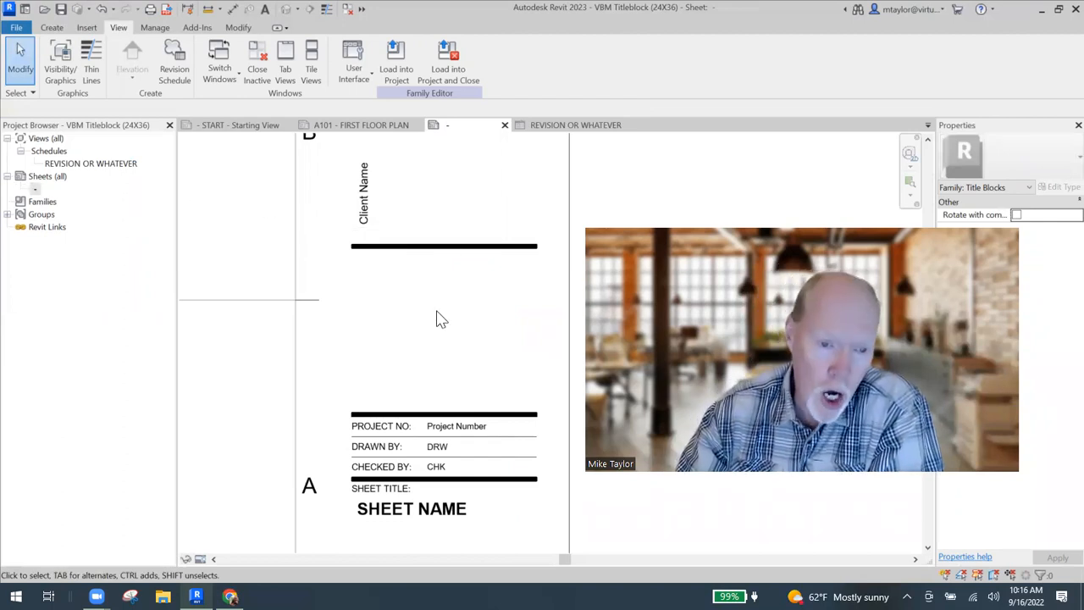
{"action": "left_click", "coordinate": [84, 164]}
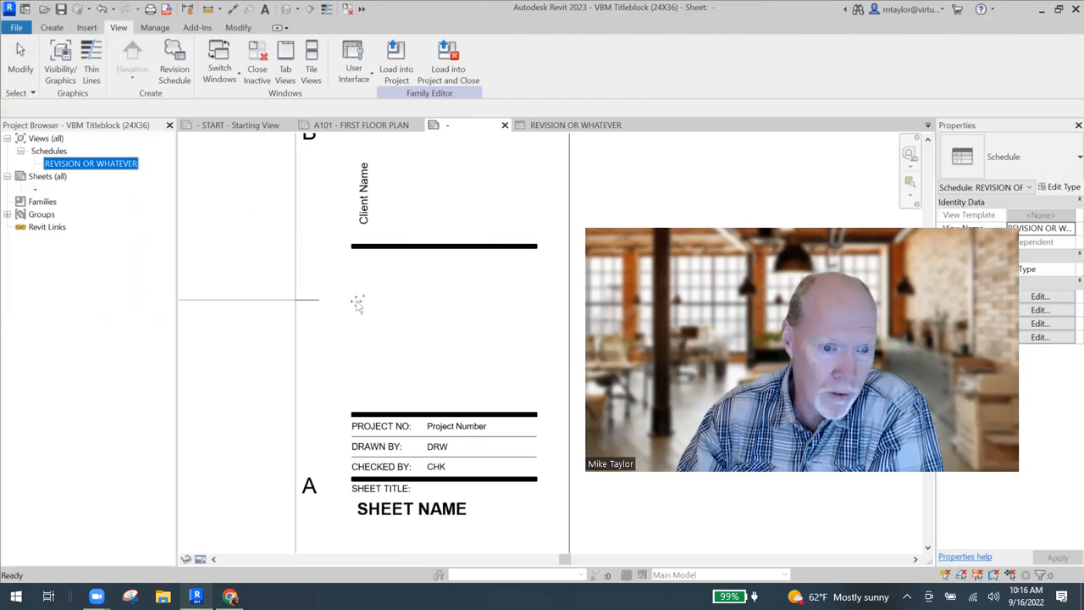
{"action": "left_click_drag", "start_coordinate": [357, 303], "coordinate": [353, 296]}
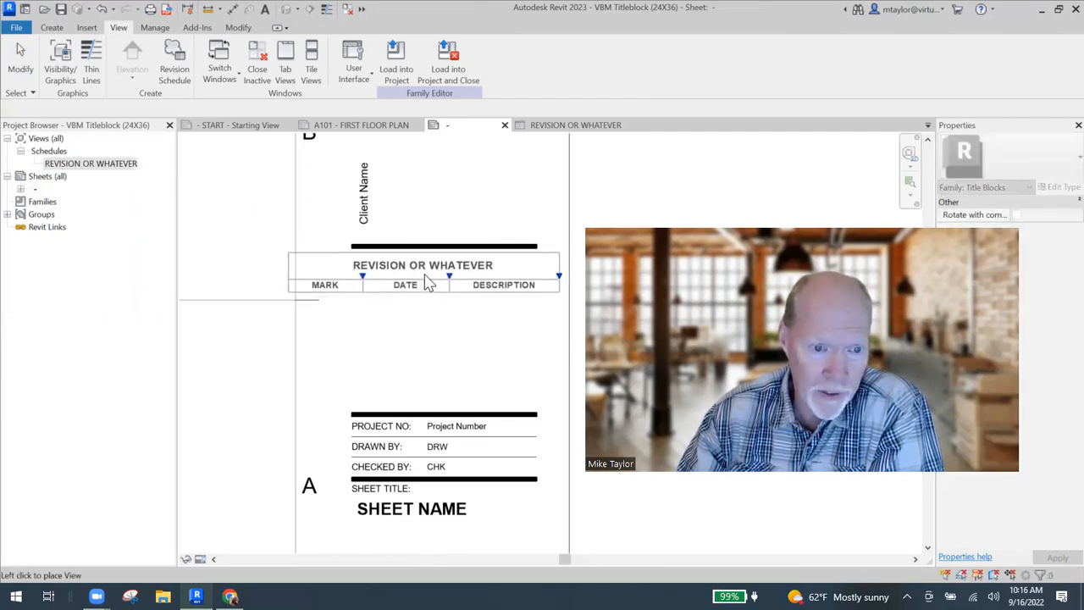
{"action": "left_click", "coordinate": [430, 281]}
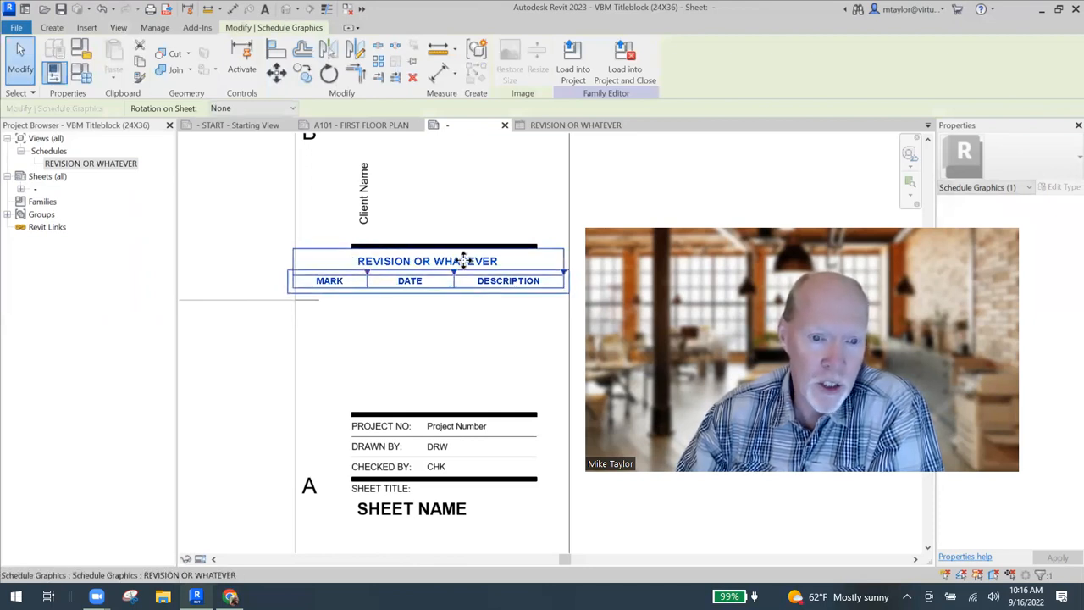
{"action": "left_click", "coordinate": [498, 320]}
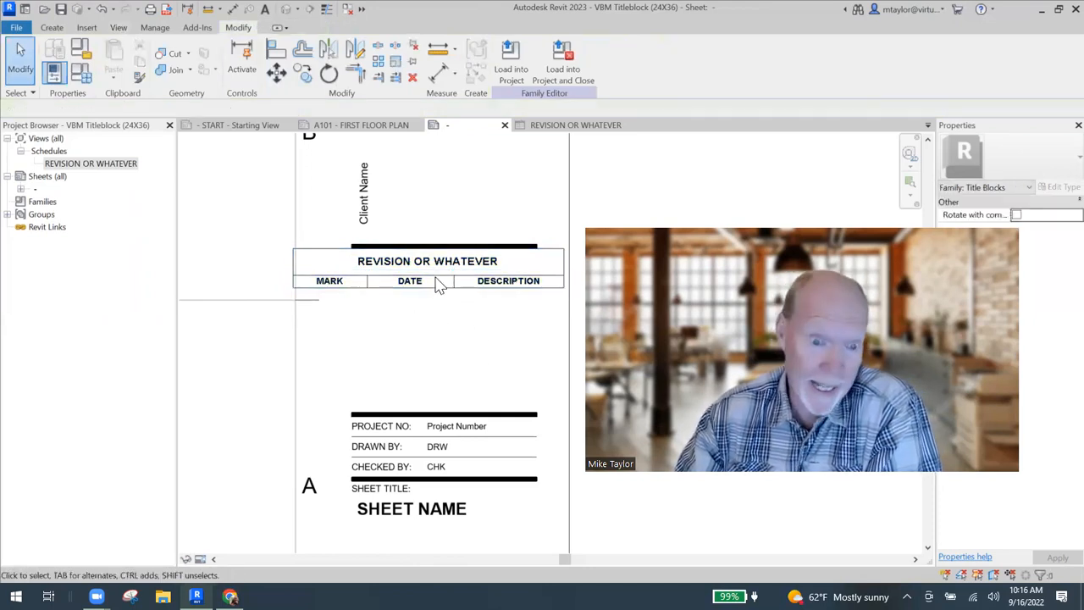
- Turn off Show Title in the revision schedule's appearance settings
{"action": "left_click", "coordinate": [80, 165]}
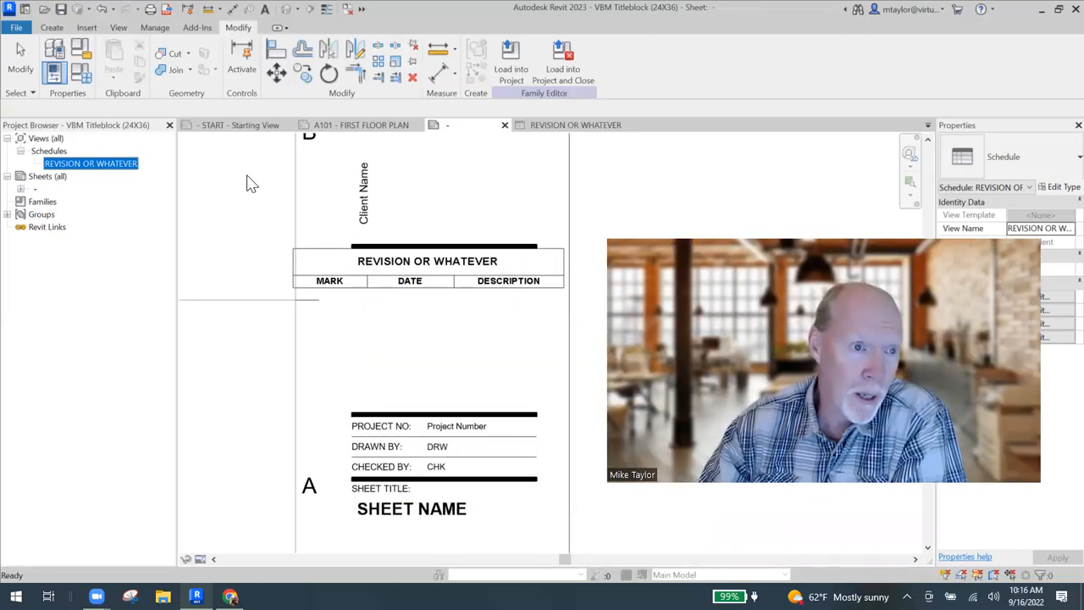
{"action": "left_click", "coordinate": [256, 79]}
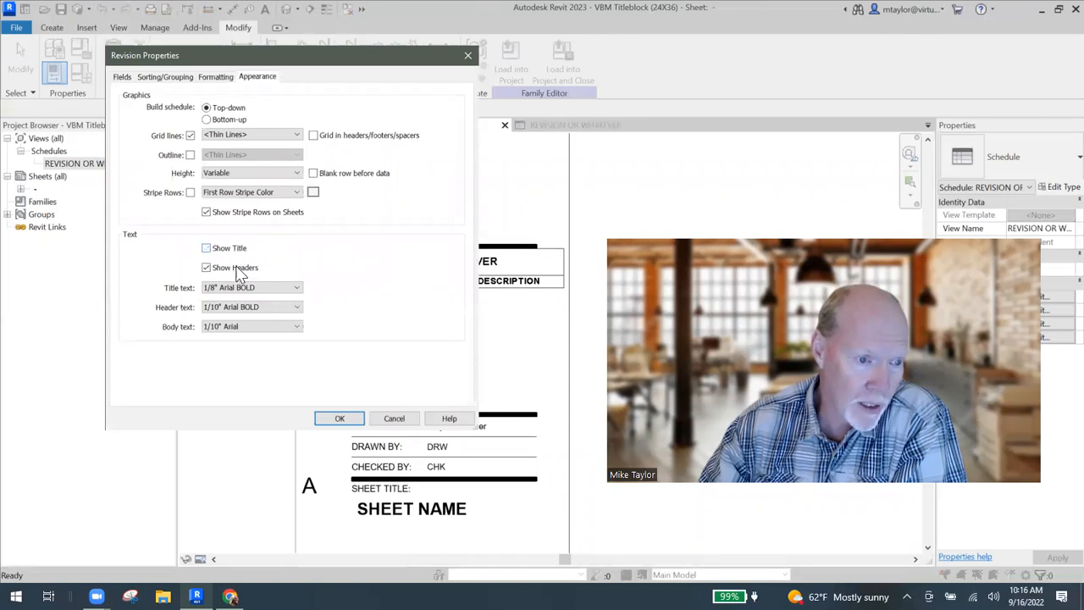
{"action": "left_click", "coordinate": [339, 417]}
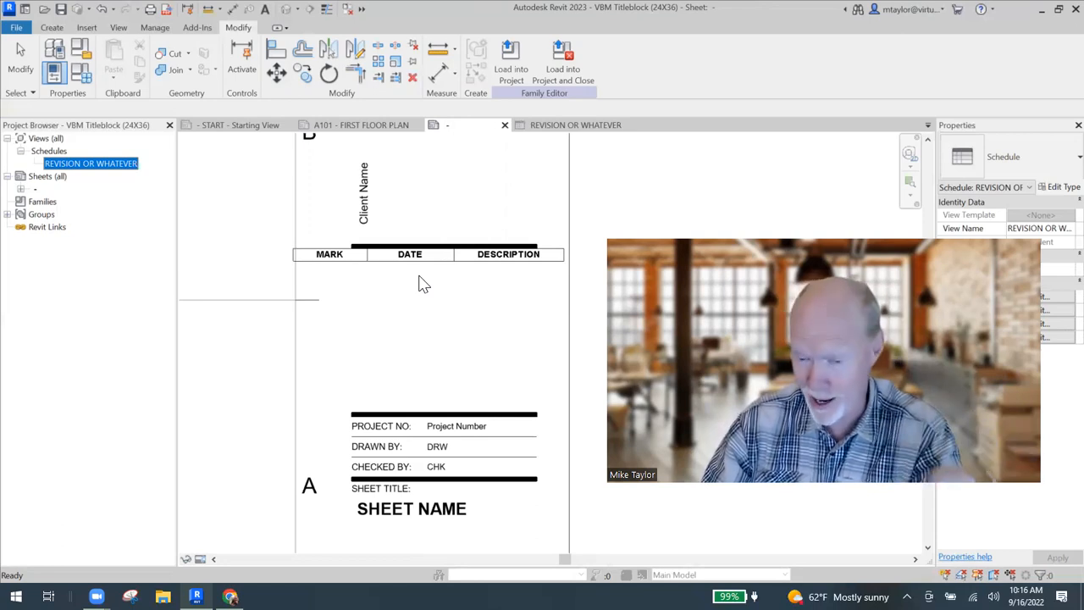
- Move the placed revision schedule so its left edge lines up with the start of the thick line below Client Name
{"action": "left_click", "coordinate": [432, 267]}
{"action": "scroll", "coordinate": [433, 267], "scroll_direction": "up", "scroll_amount": 3}
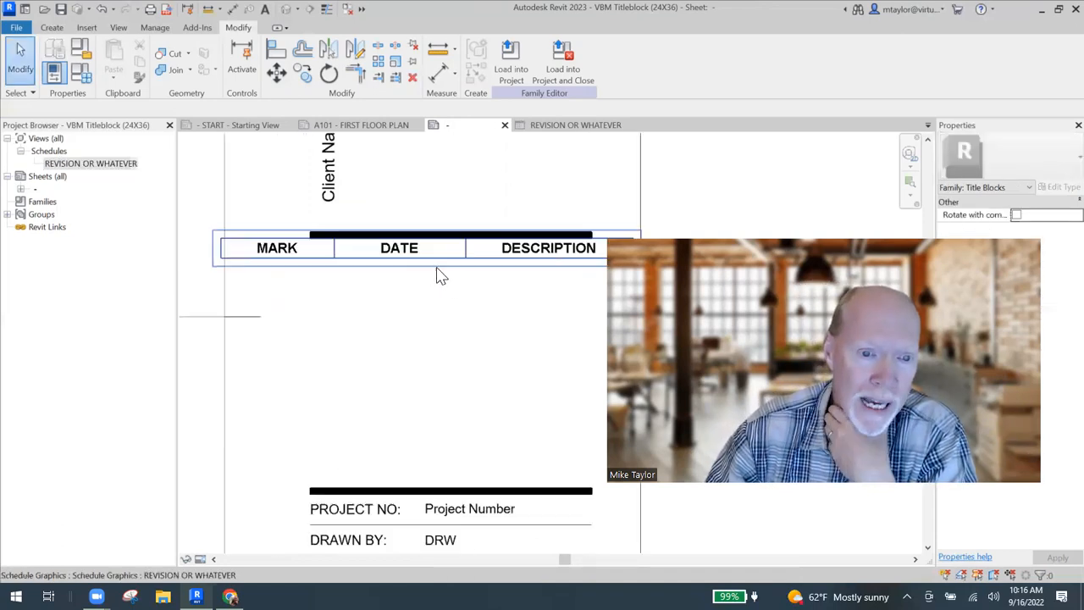
{"action": "scroll", "coordinate": [410, 294], "scroll_direction": "down", "scroll_amount": 1}
{"action": "middle_click_drag", "start_coordinate": [415, 305], "coordinate": [381, 309]}
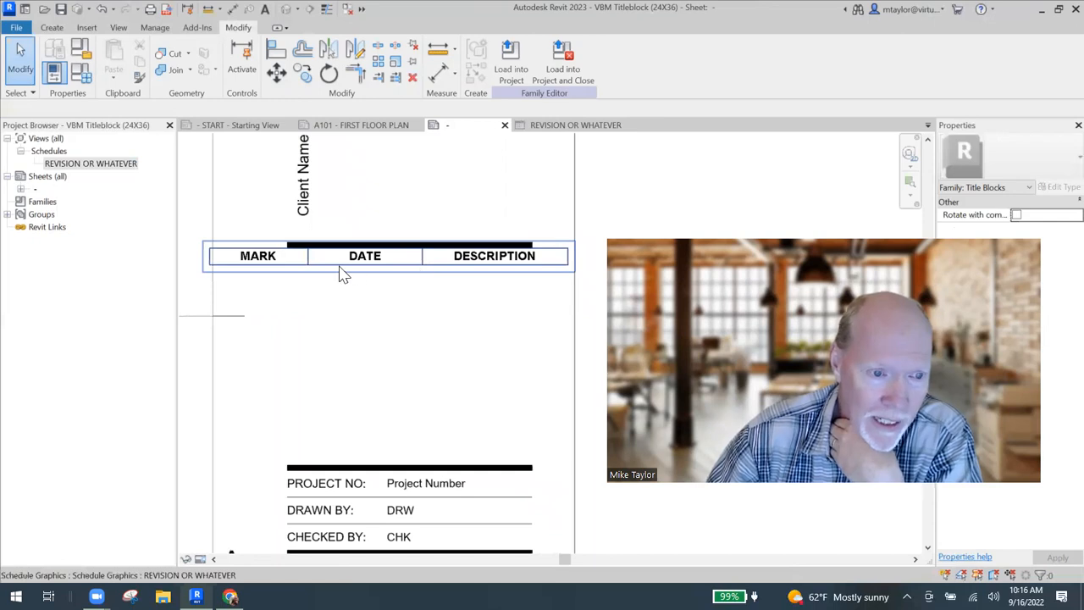
{"action": "left_click", "coordinate": [421, 272]}
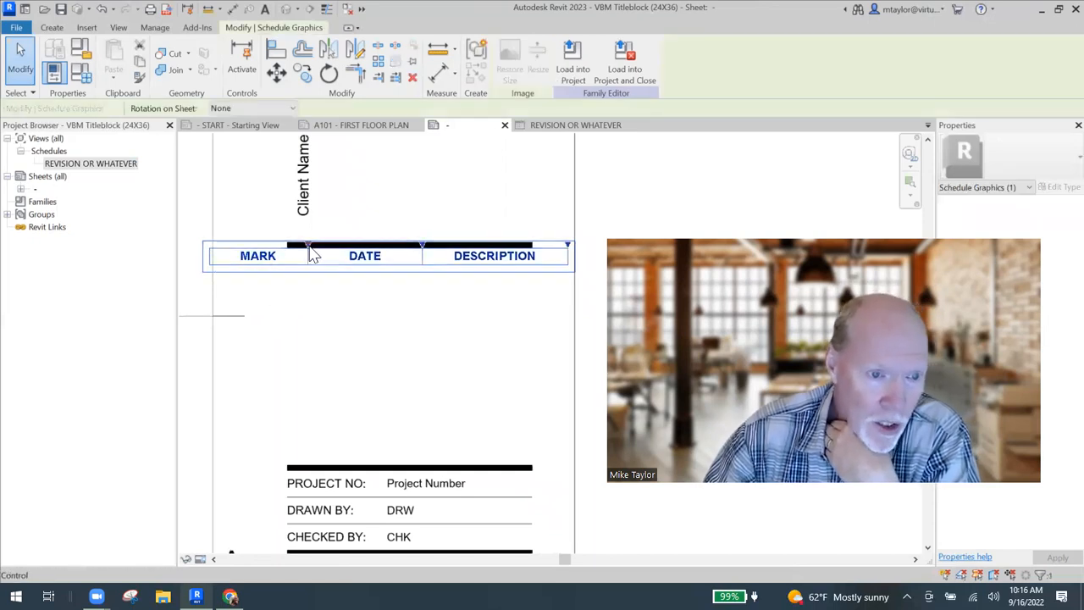
{"action": "left_click_drag", "start_coordinate": [310, 251], "coordinate": [361, 300]}
{"action": "scroll", "coordinate": [296, 258], "scroll_direction": "up", "scroll_amount": 4}
{"action": "scroll", "coordinate": [366, 353], "scroll_direction": "down", "scroll_amount": 3}
{"action": "middle_click_drag", "start_coordinate": [446, 374], "coordinate": [324, 337]}
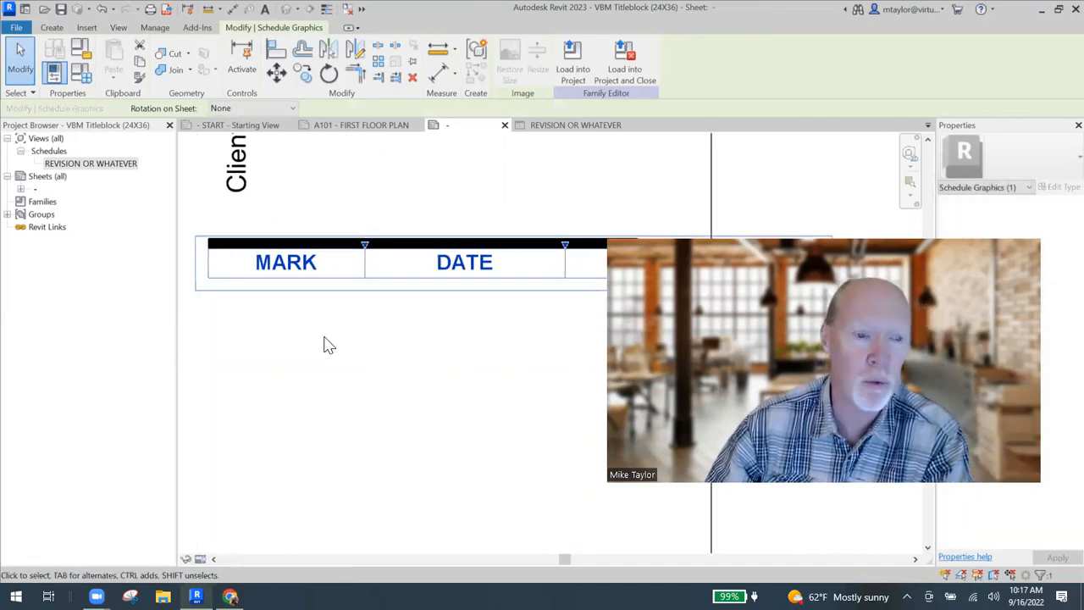
{"action": "scroll", "coordinate": [327, 341], "scroll_direction": "down", "scroll_amount": 3}
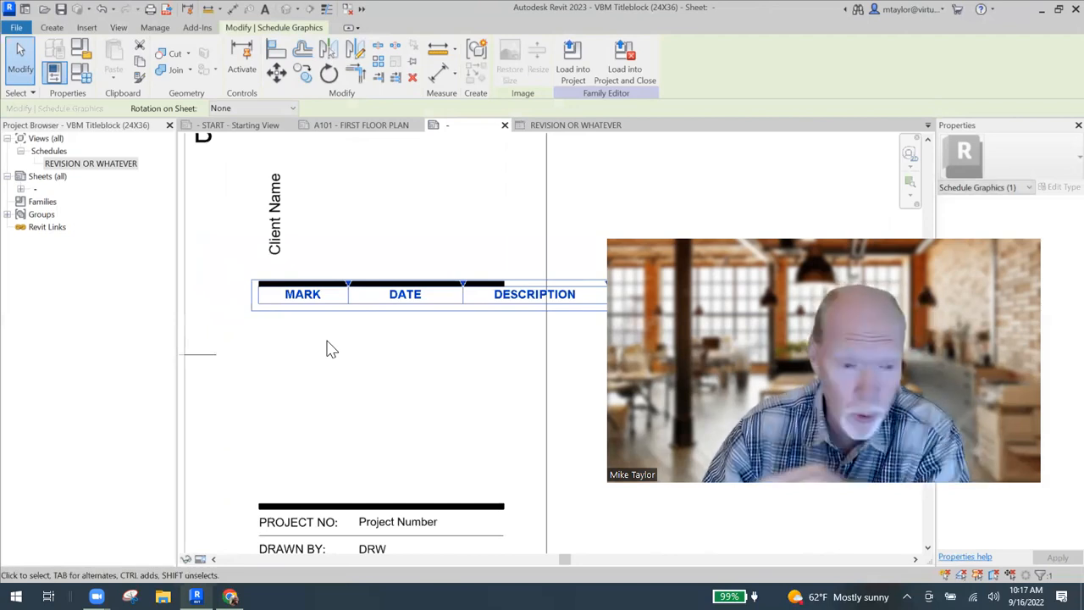
- Narrow the MARK and DATE columns of the placed schedule to just fit their headings
{"action": "scroll", "coordinate": [322, 302], "scroll_direction": "up", "scroll_amount": 3}
{"action": "left_click_drag", "start_coordinate": [363, 270], "coordinate": [299, 320]}
{"action": "left_click_drag", "start_coordinate": [291, 278], "coordinate": [276, 356]}
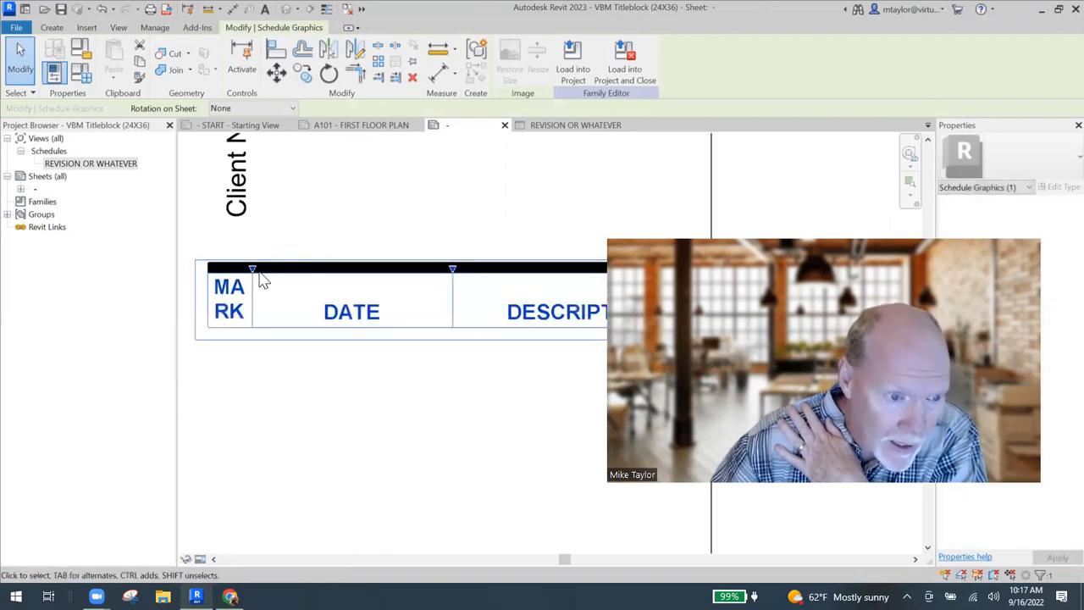
{"action": "left_click_drag", "start_coordinate": [254, 280], "coordinate": [292, 274]}
{"action": "left_click_drag", "start_coordinate": [492, 271], "coordinate": [430, 270]}
- Narrow the DESCRIPTION column so the schedule's right edge meets the end of the thick title block line
{"action": "scroll", "coordinate": [461, 338], "scroll_direction": "down", "scroll_amount": 2}
{"action": "middle_click_drag", "start_coordinate": [522, 358], "coordinate": [364, 356]}
{"action": "scroll", "coordinate": [425, 292], "scroll_direction": "up", "scroll_amount": 3}
{"action": "scroll", "coordinate": [425, 289], "scroll_direction": "up", "scroll_amount": 1}
{"action": "left_click_drag", "start_coordinate": [508, 283], "coordinate": [449, 284]}
{"action": "scroll", "coordinate": [447, 380], "scroll_direction": "down", "scroll_amount": 4}
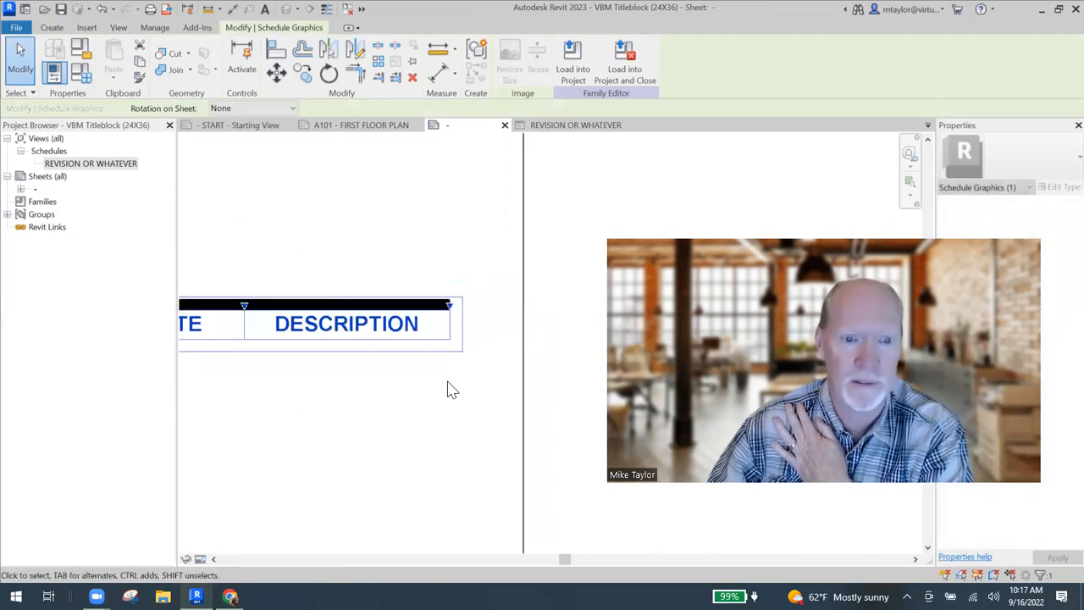
{"action": "left_click", "coordinate": [516, 336]}
{"action": "scroll", "coordinate": [358, 411], "scroll_direction": "down", "scroll_amount": 2}
{"action": "middle_click_drag", "start_coordinate": [358, 411], "coordinate": [414, 316]}
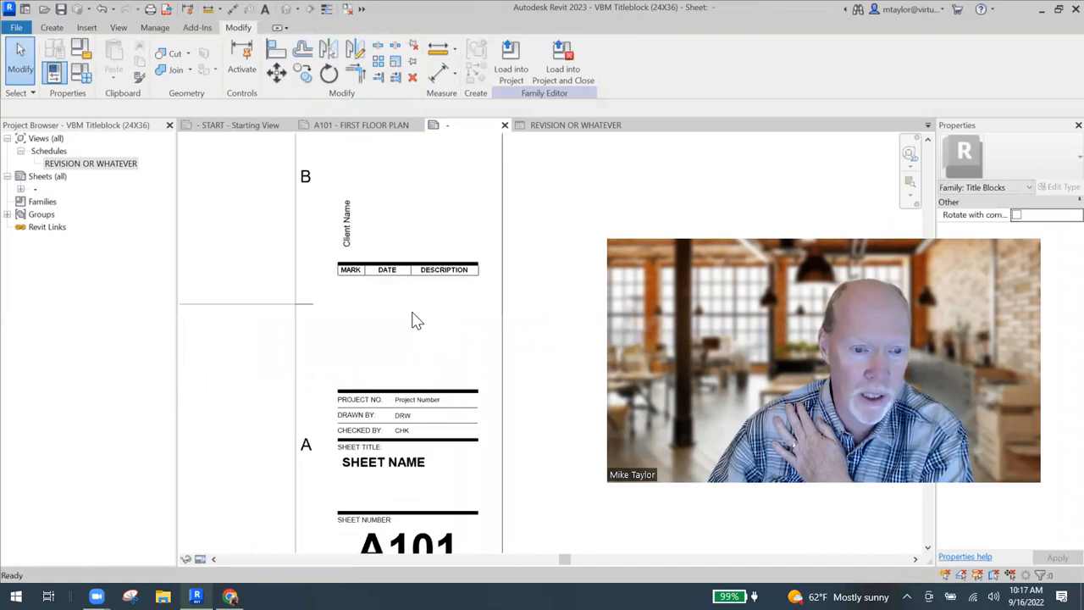
- Set the revision schedule's row height to User defined in its appearance settings
{"action": "scroll", "coordinate": [404, 312], "scroll_direction": "up", "scroll_amount": 3}
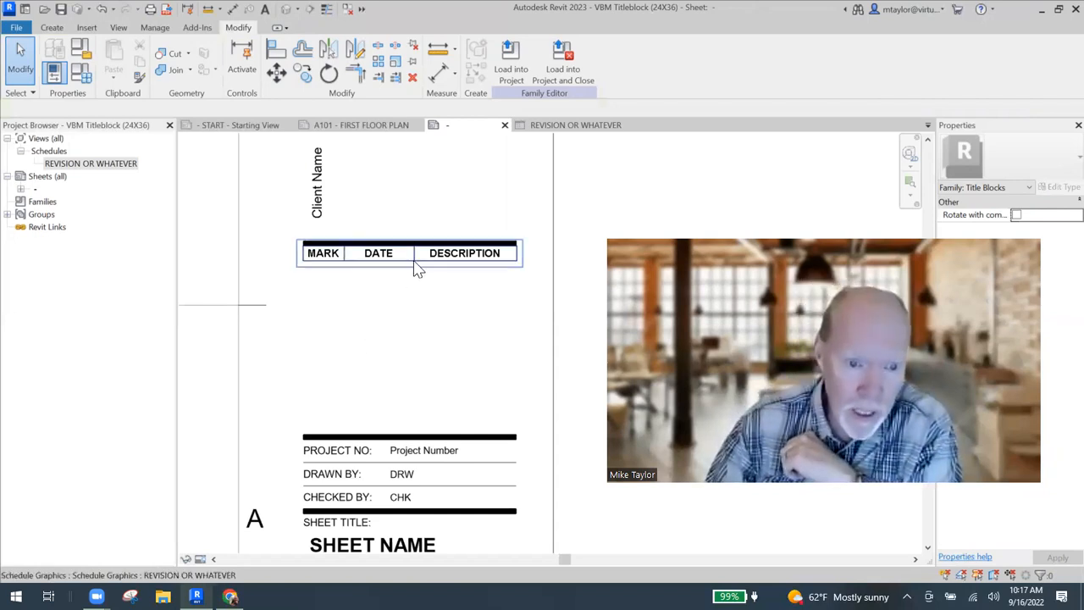
{"action": "left_click", "coordinate": [91, 164]}
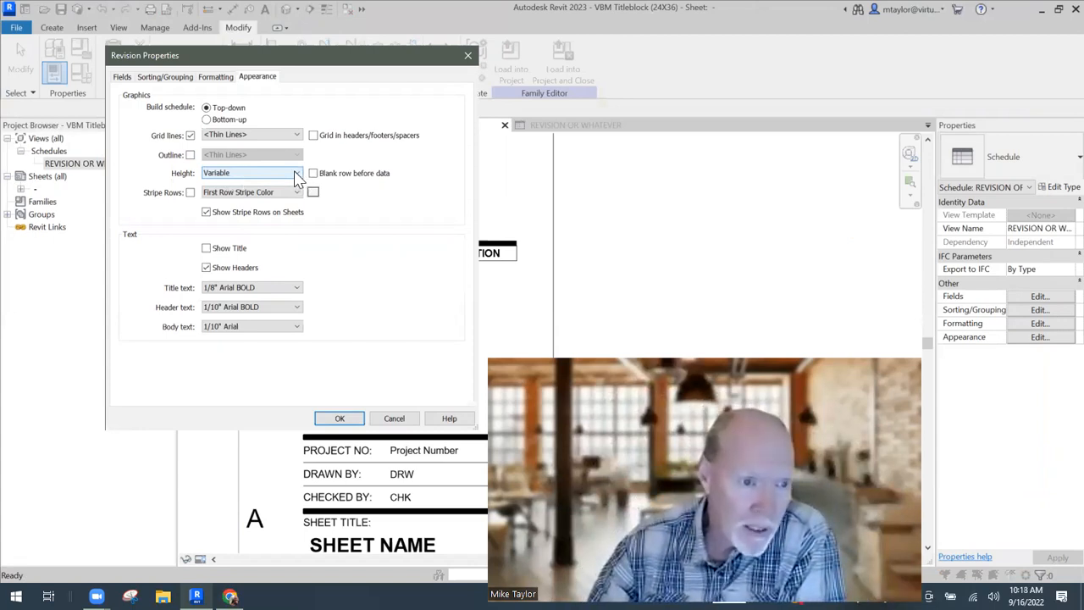
{"action": "left_click", "coordinate": [259, 175]}
{"action": "left_click", "coordinate": [238, 192]}
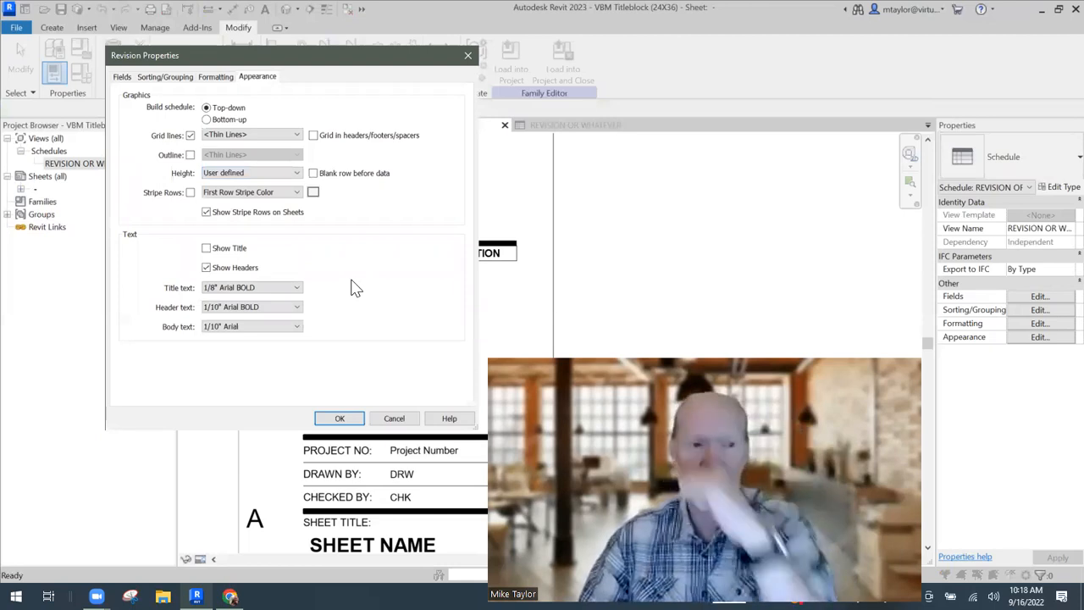
{"action": "left_click", "coordinate": [340, 418]}
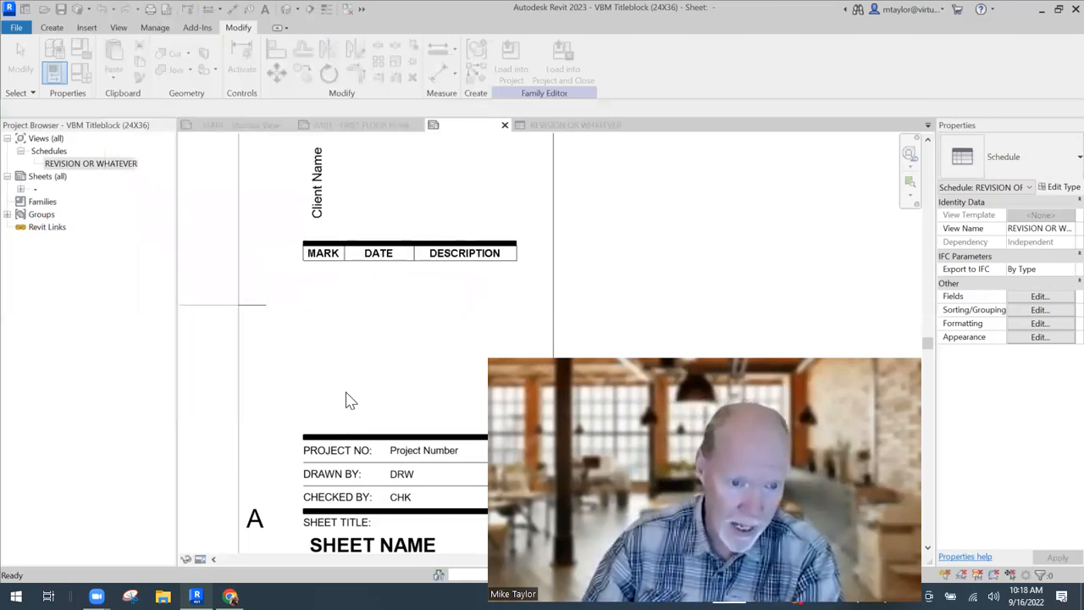
- Stretch the placed revision schedule down so its bottom edge meets the thick line above PROJECT NO
{"action": "scroll", "coordinate": [473, 233], "scroll_direction": "down", "scroll_amount": 1}
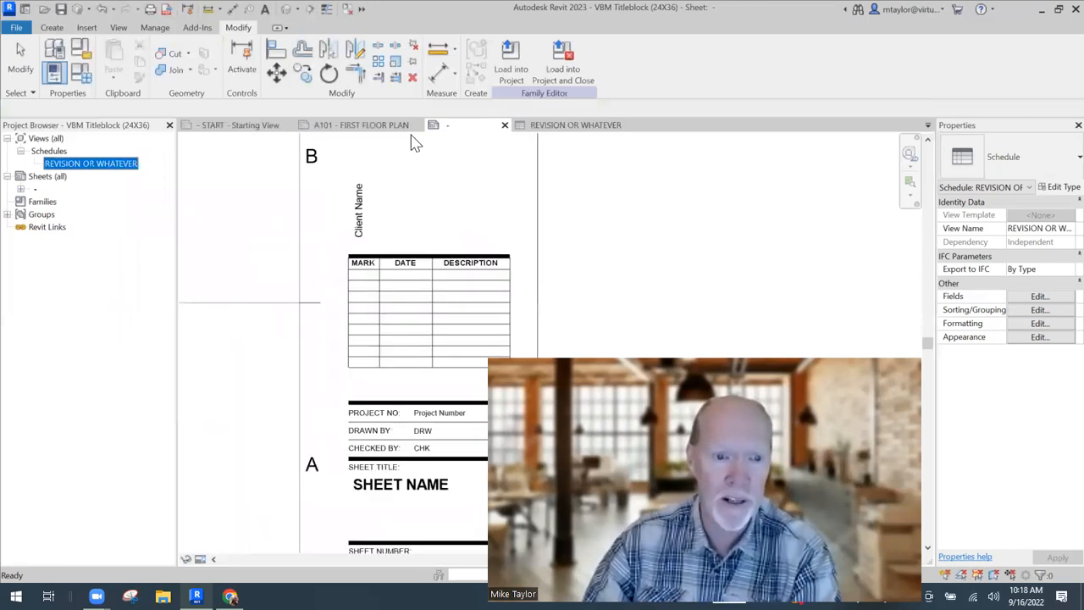
{"action": "scroll", "coordinate": [457, 224], "scroll_direction": "down", "scroll_amount": 1}
{"action": "middle_click_drag", "start_coordinate": [456, 224], "coordinate": [385, 259]}
{"action": "scroll", "coordinate": [391, 390], "scroll_direction": "up", "scroll_amount": 4}
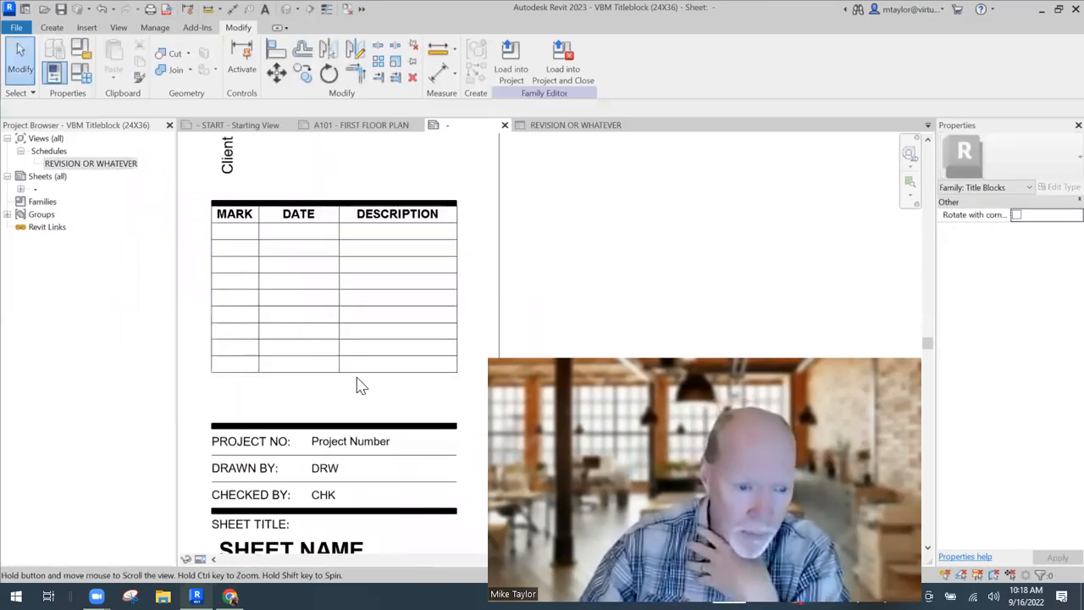
{"action": "left_click", "coordinate": [333, 387]}
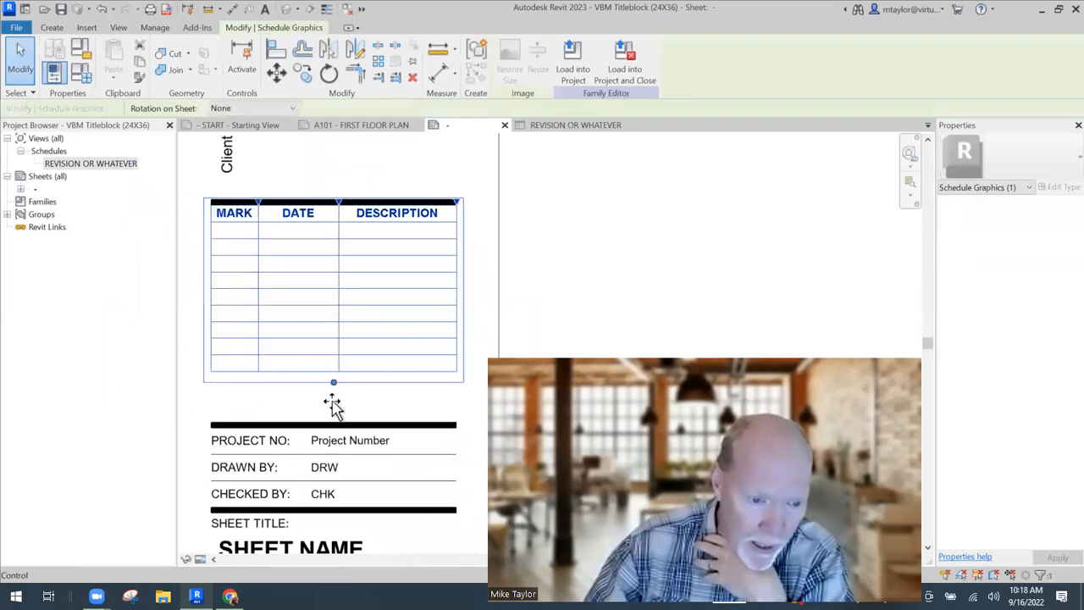
{"action": "left_click_drag", "start_coordinate": [333, 412], "coordinate": [385, 442]}
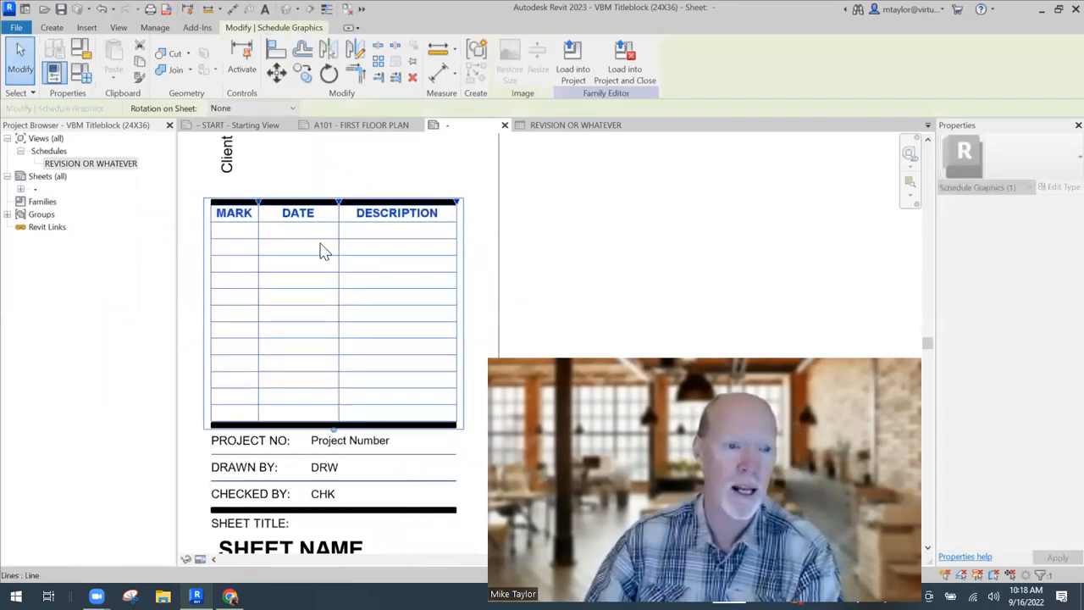
{"action": "key", "text": "Escape"}
- Load the title block family into the project and close it without saving, overwriting the existing version and its parameter values
{"action": "scroll", "coordinate": [248, 371], "scroll_direction": "down", "scroll_amount": 1}
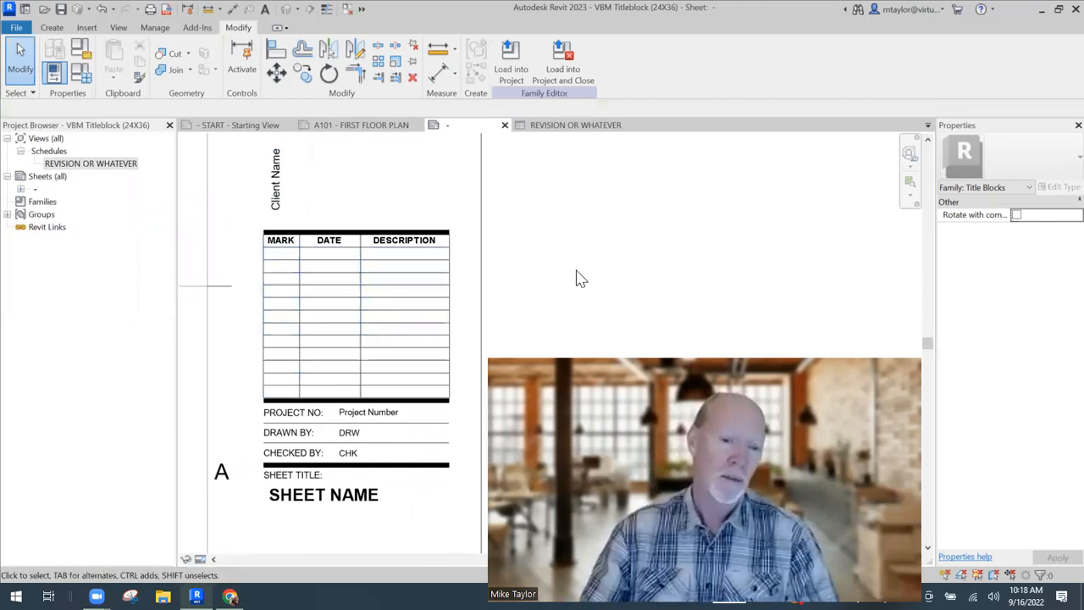
{"action": "scroll", "coordinate": [575, 271], "scroll_direction": "down", "scroll_amount": 1}
{"action": "middle_click_drag", "start_coordinate": [440, 252], "coordinate": [414, 237]}
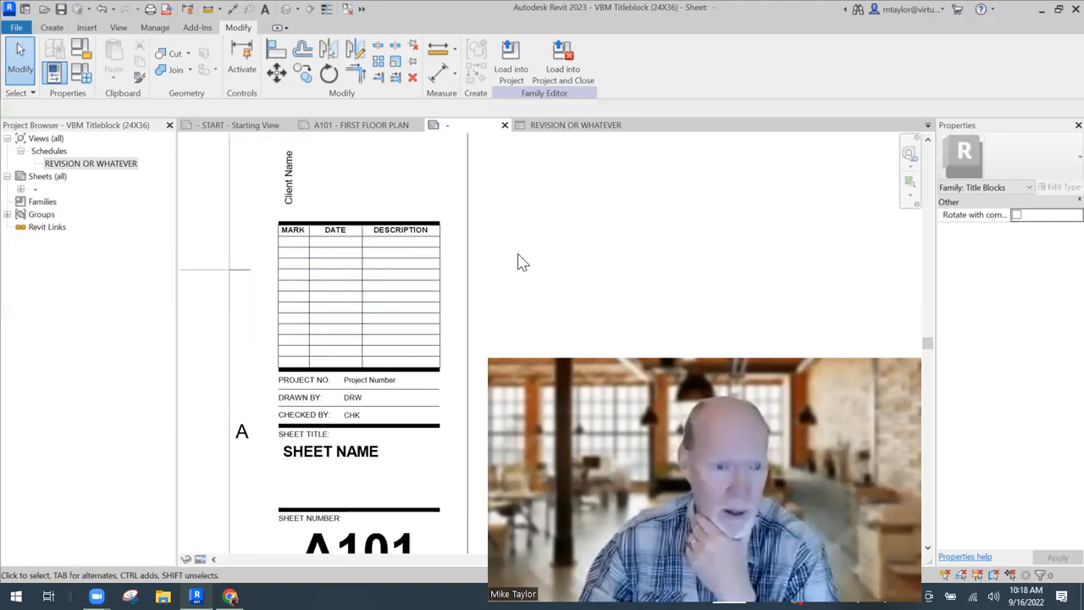
{"action": "middle_click_drag", "start_coordinate": [524, 270], "coordinate": [498, 252]}
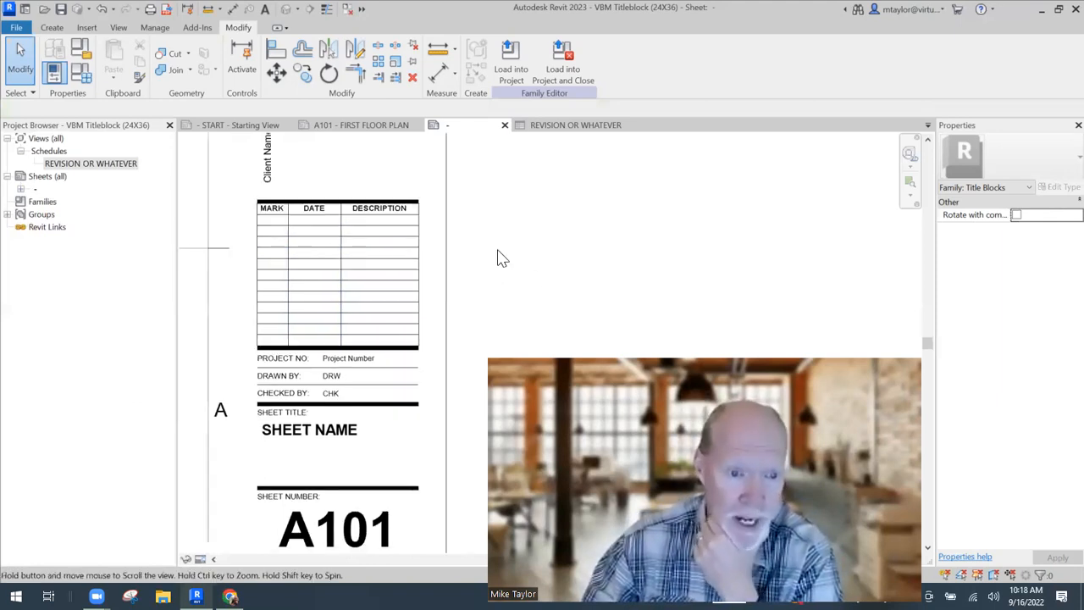
{"action": "left_click", "coordinate": [568, 75]}
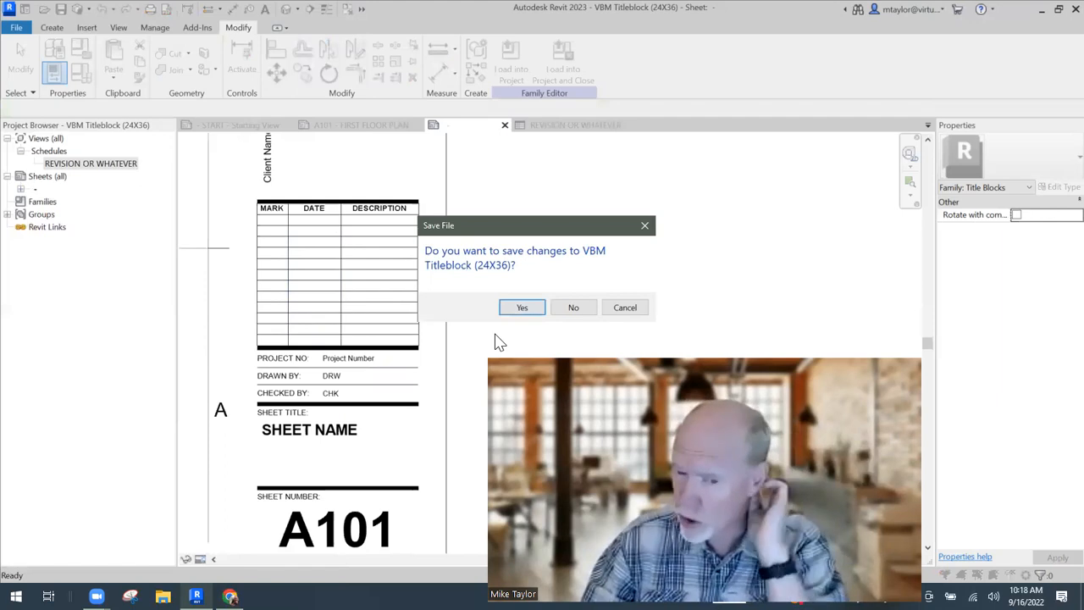
{"action": "left_click", "coordinate": [574, 310]}
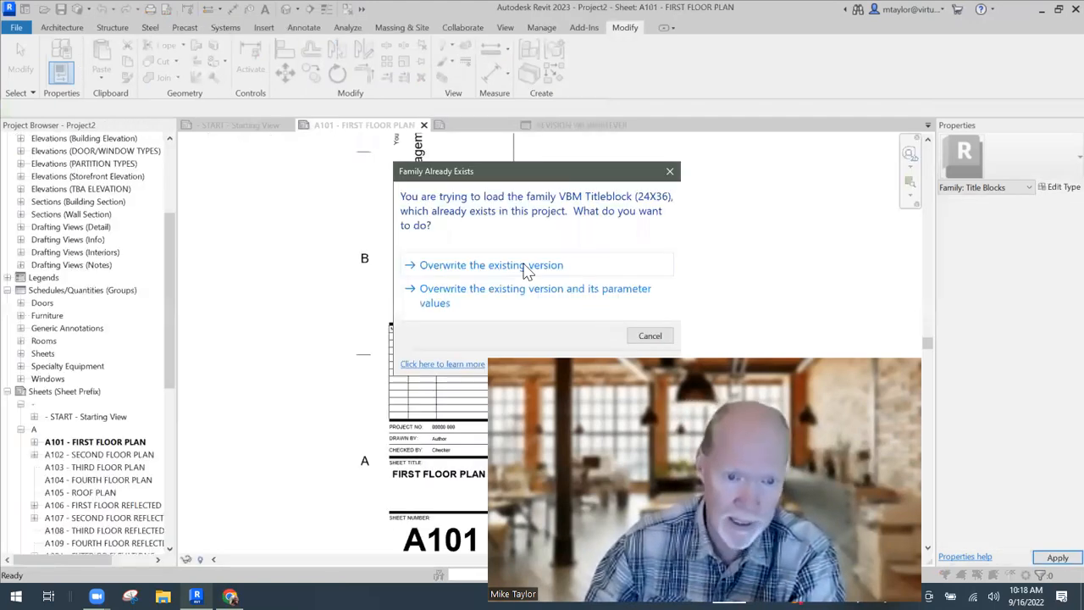
{"action": "left_click", "coordinate": [462, 292]}
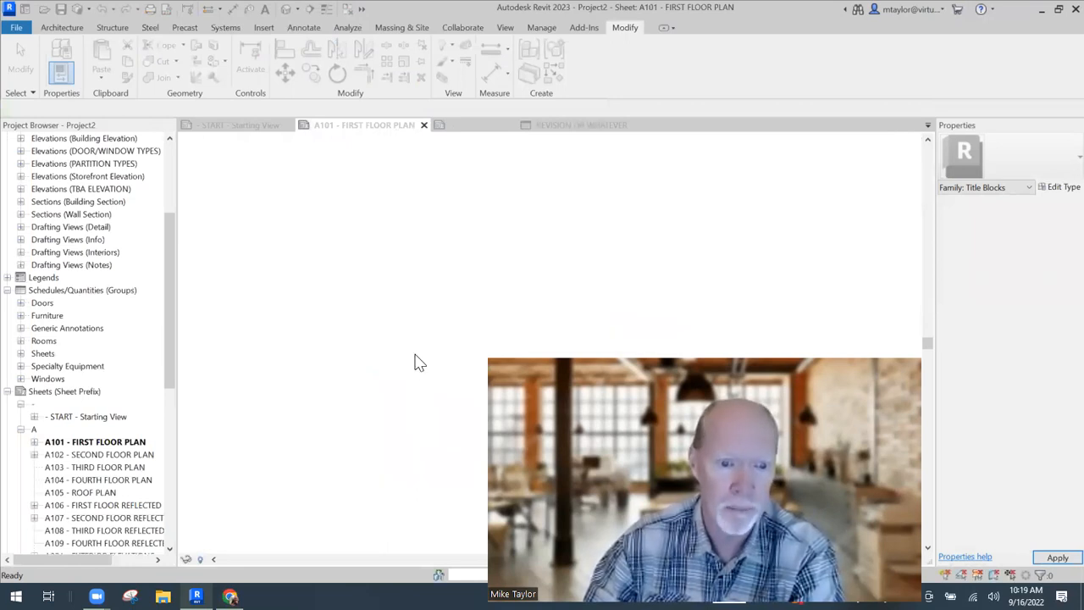
- Examine the reloaded title block with its revision schedule and the floor plan view on sheet A101
{"action": "middle_click_drag", "start_coordinate": [543, 323], "coordinate": [511, 277]}
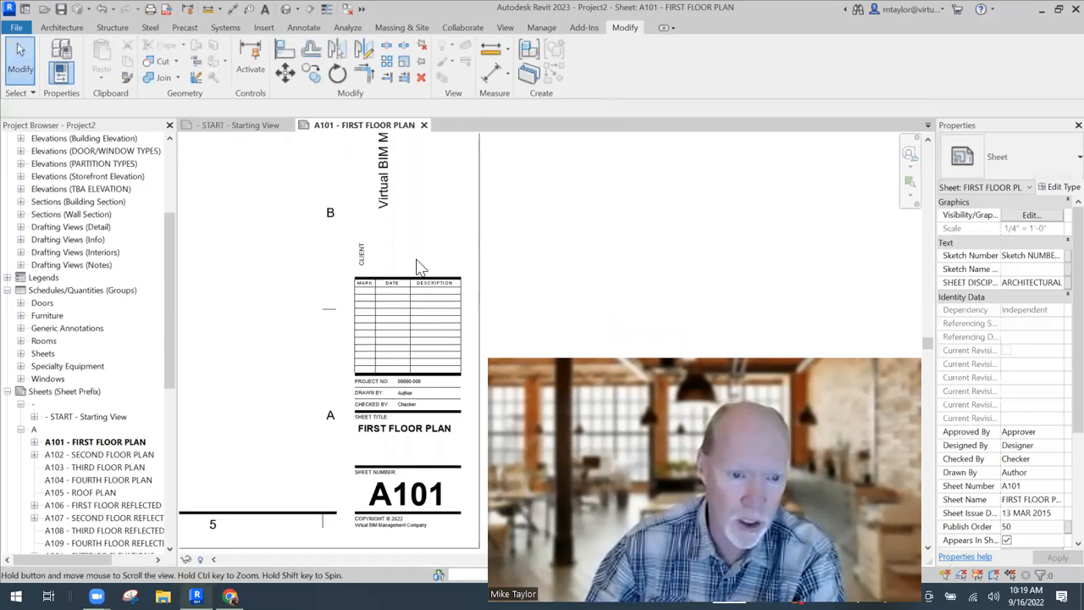
{"action": "scroll", "coordinate": [425, 273], "scroll_direction": "up", "scroll_amount": 3}
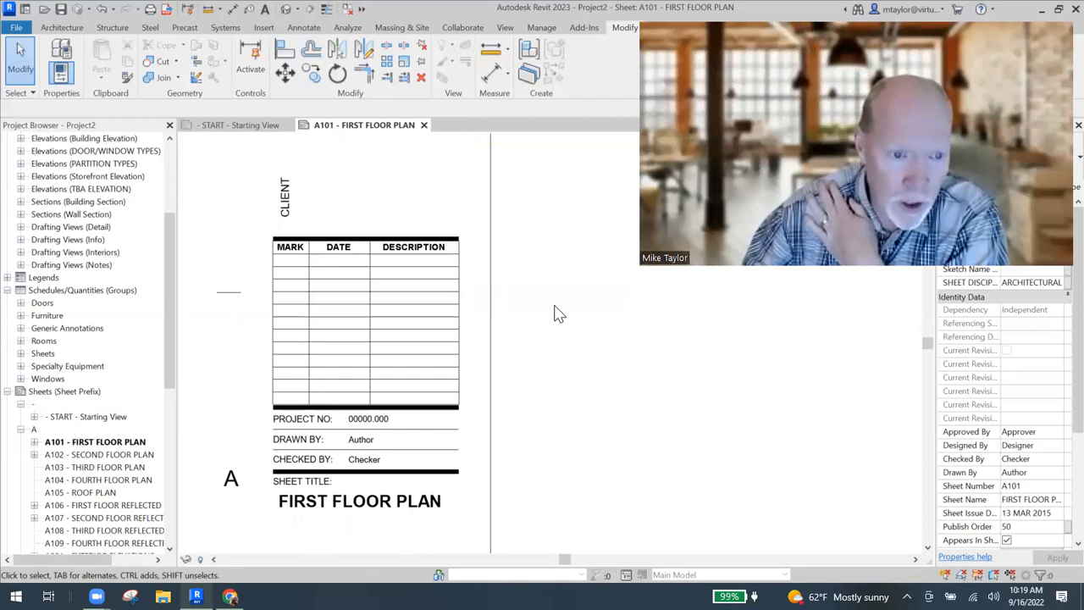
{"action": "scroll", "coordinate": [347, 233], "scroll_direction": "up", "scroll_amount": 1}
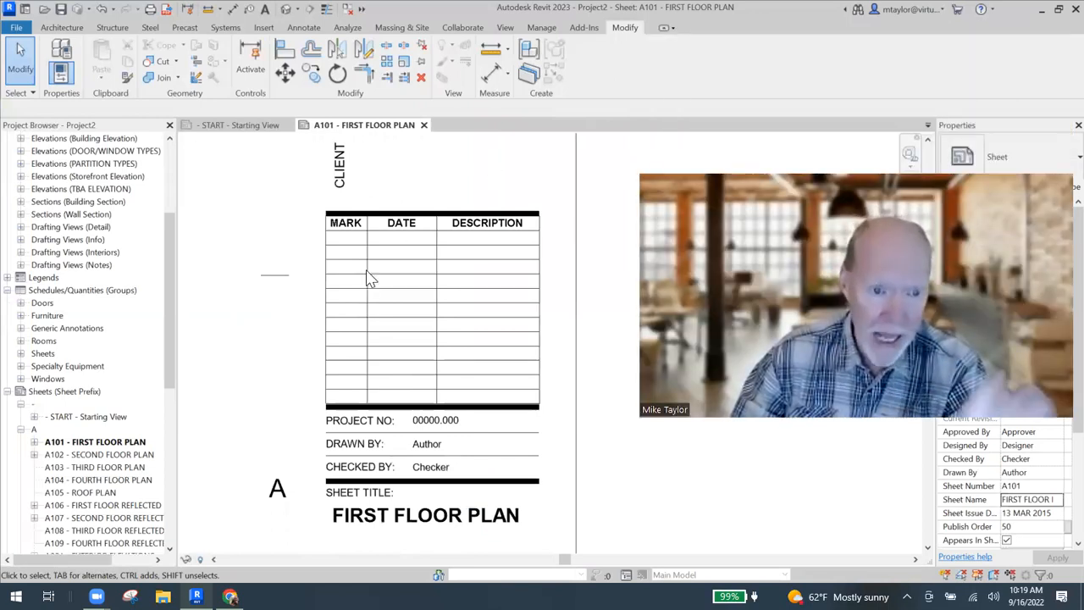
{"action": "scroll", "coordinate": [366, 279], "scroll_direction": "down", "scroll_amount": 1}
{"action": "scroll", "coordinate": [369, 282], "scroll_direction": "down", "scroll_amount": 1}
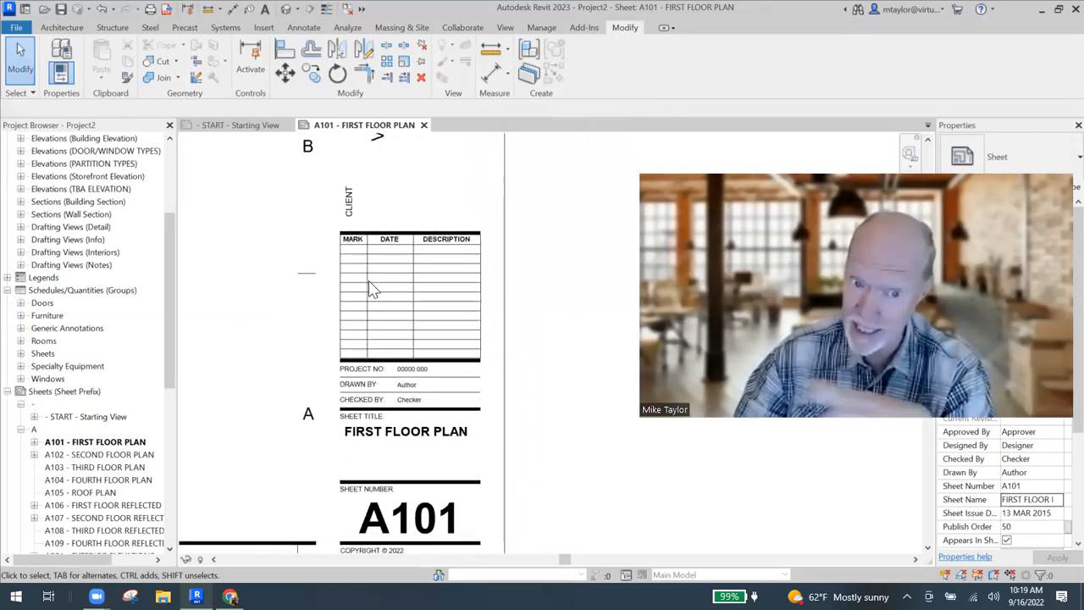
{"action": "scroll", "coordinate": [370, 286], "scroll_direction": "down", "scroll_amount": 1}
{"action": "scroll", "coordinate": [353, 288], "scroll_direction": "down", "scroll_amount": 1}
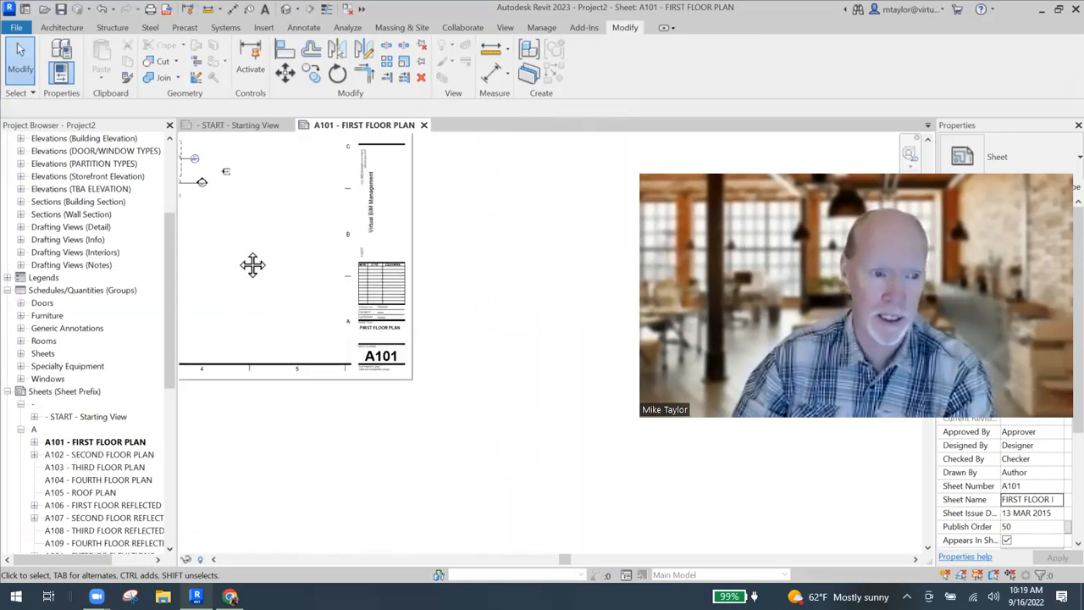
{"action": "scroll", "coordinate": [424, 279], "scroll_direction": "down", "scroll_amount": 1}
{"action": "scroll", "coordinate": [403, 247], "scroll_direction": "up", "scroll_amount": 2}
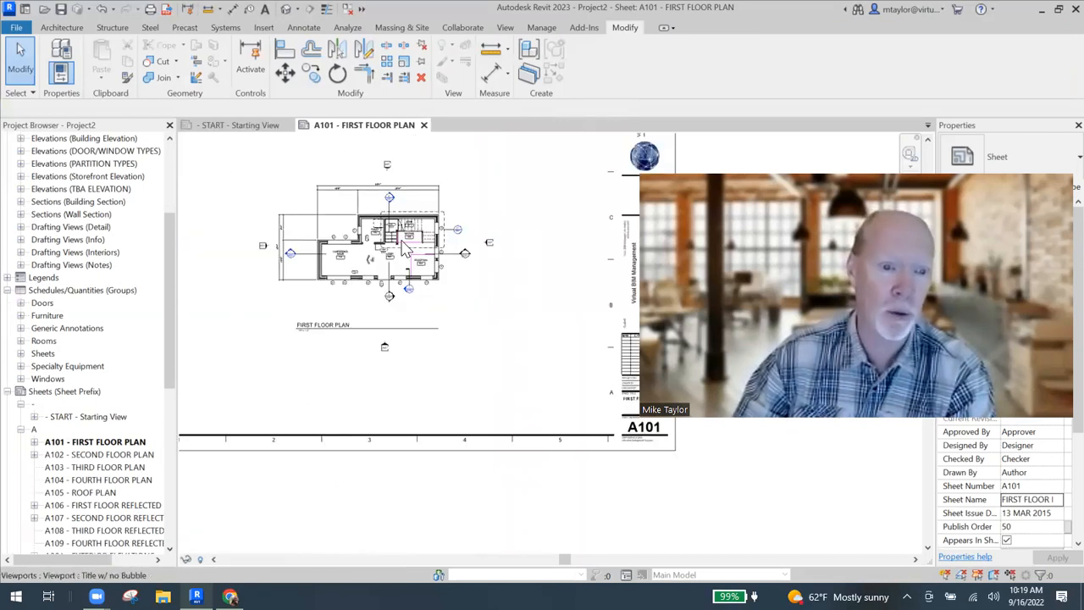
{"action": "scroll", "coordinate": [404, 245], "scroll_direction": "up", "scroll_amount": 3}
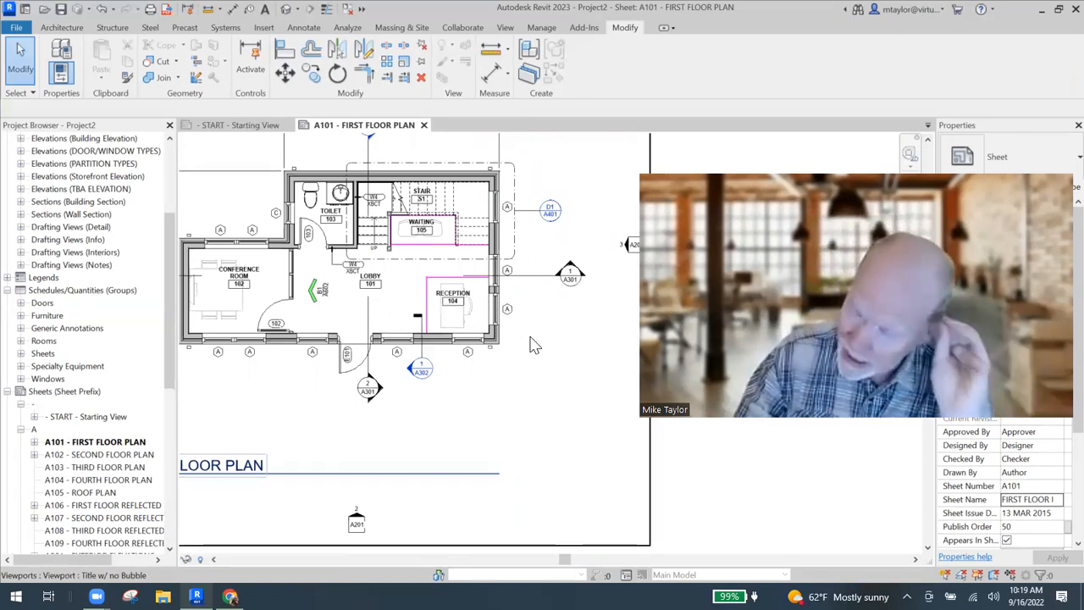
{"action": "middle_click_drag", "start_coordinate": [550, 351], "coordinate": [513, 352]}
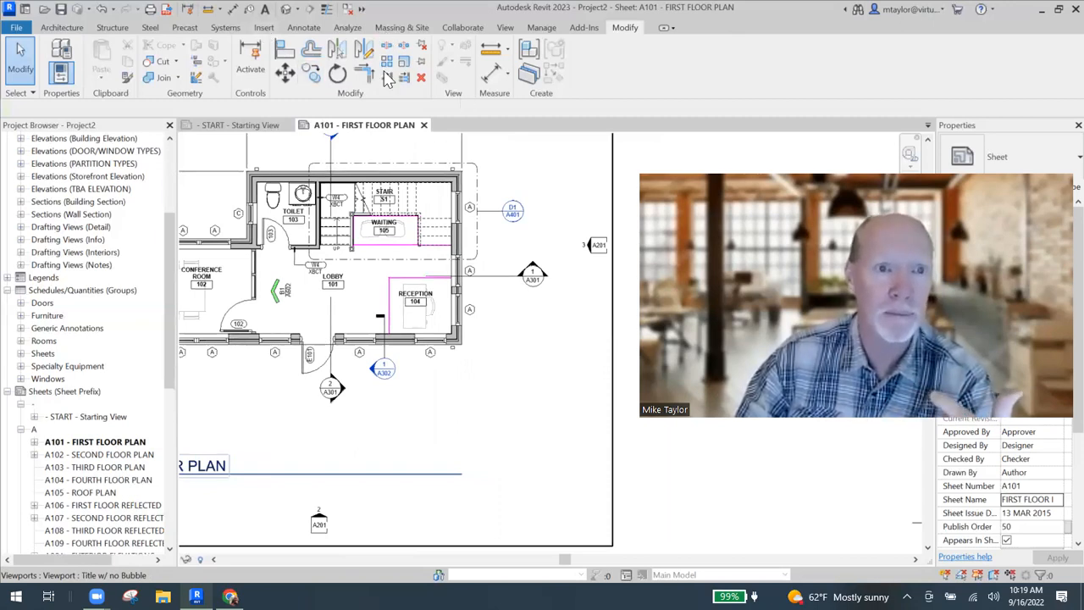
- Open the project's Sheet Issues/Revisions settings and set the date of revision sequence 1 to 6JUN22
{"action": "left_click", "coordinate": [542, 28]}
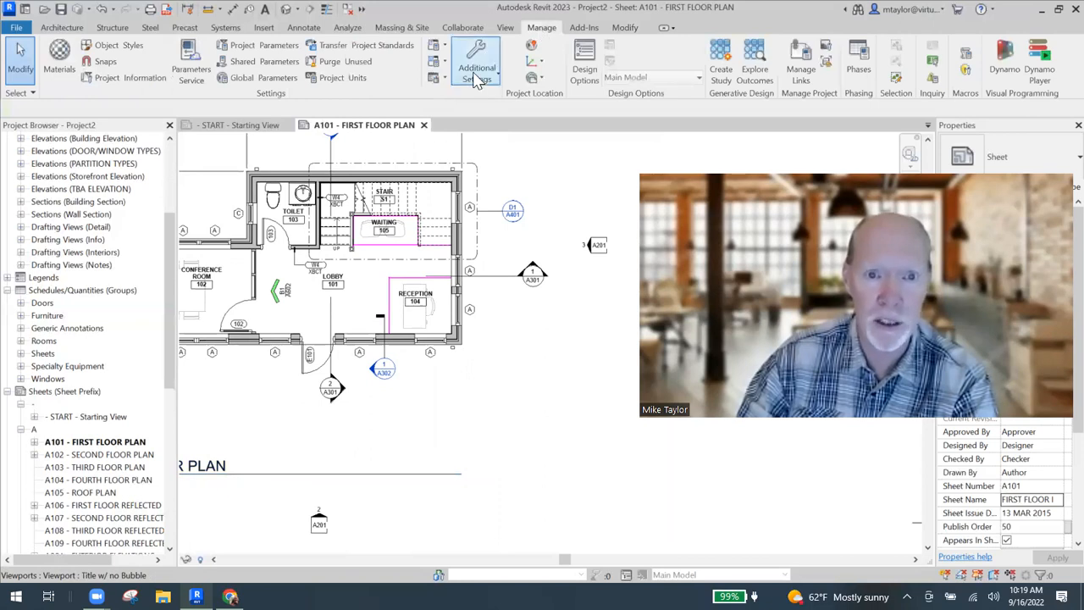
{"action": "left_click", "coordinate": [476, 79]}
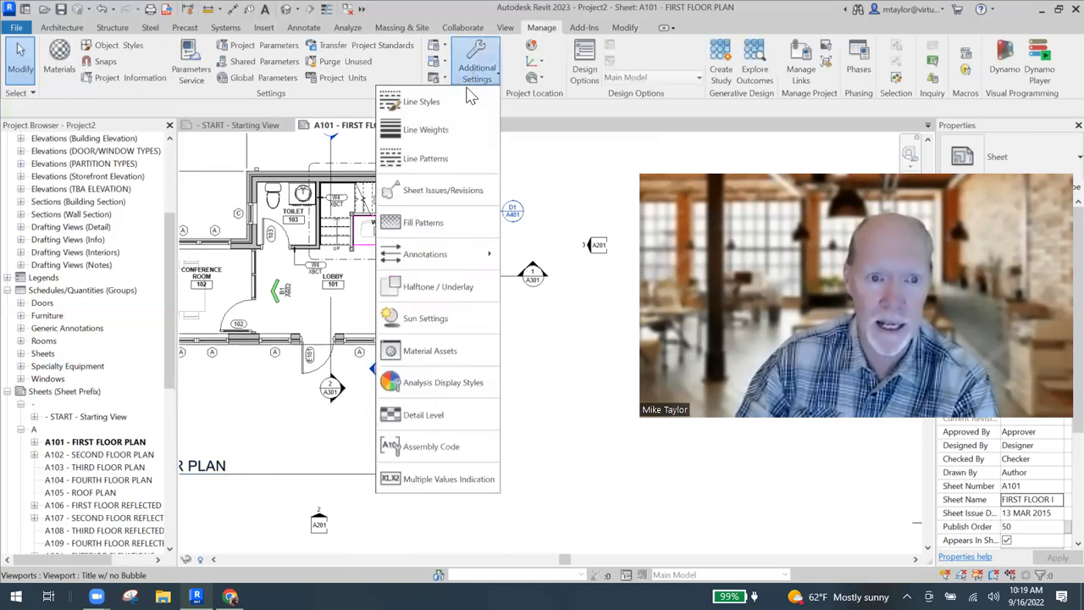
{"action": "left_click", "coordinate": [461, 191]}
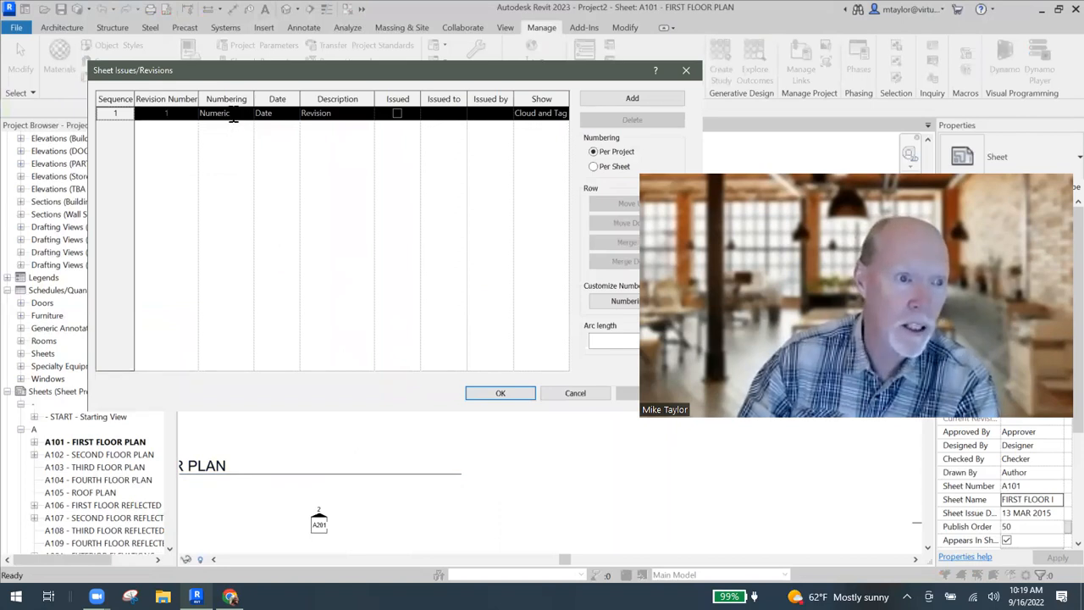
{"action": "left_click", "coordinate": [247, 116]}
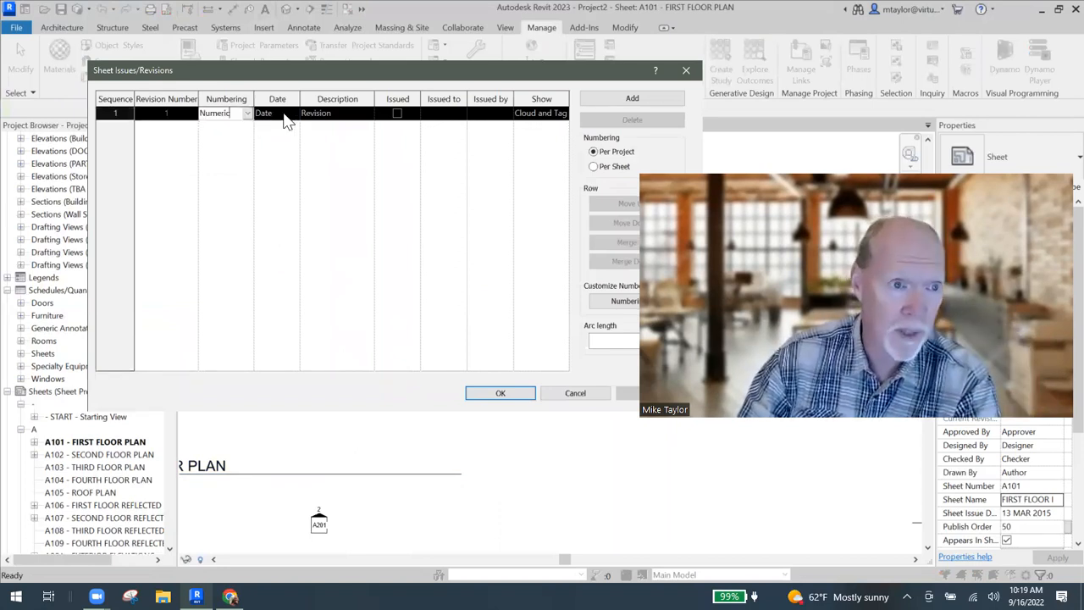
{"action": "left_click", "coordinate": [286, 116]}
{"action": "double_click", "coordinate": [286, 114]}
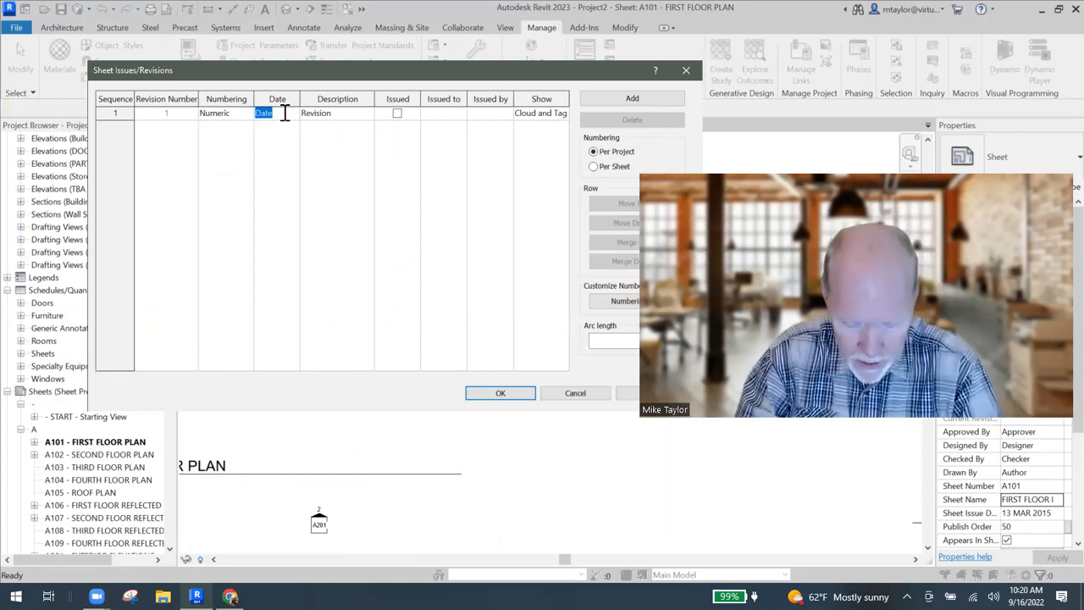
{"action": "type", "text": "6JUN22"}
- Set the description of revision sequence 1 to SD SUBMITTAL
{"action": "left_click", "coordinate": [343, 112]}
{"action": "type", "text": "1"}
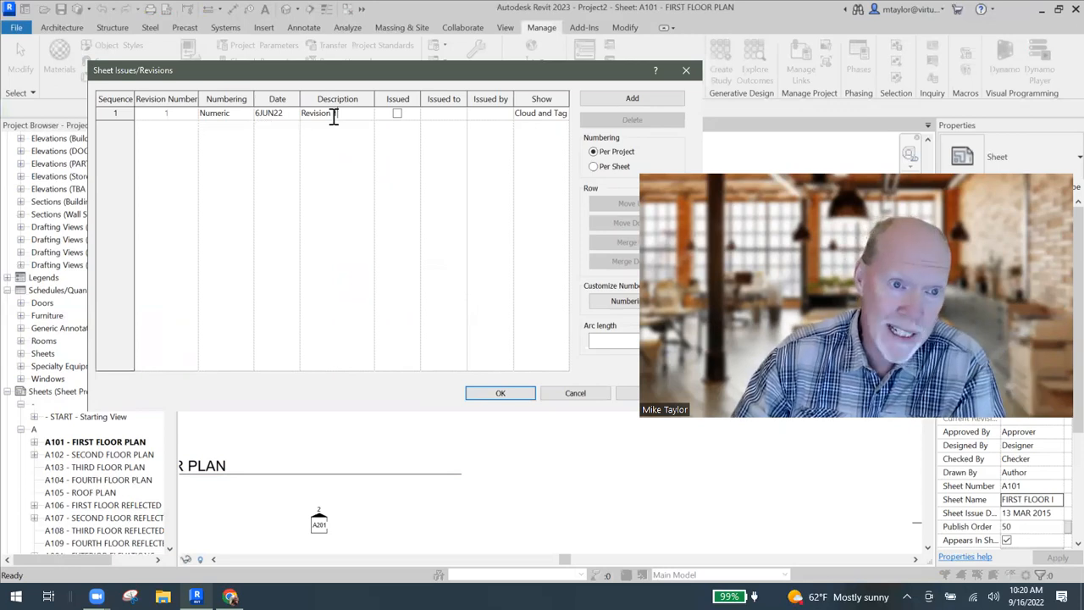
{"action": "left_click_drag", "start_coordinate": [344, 112], "coordinate": [289, 115]}
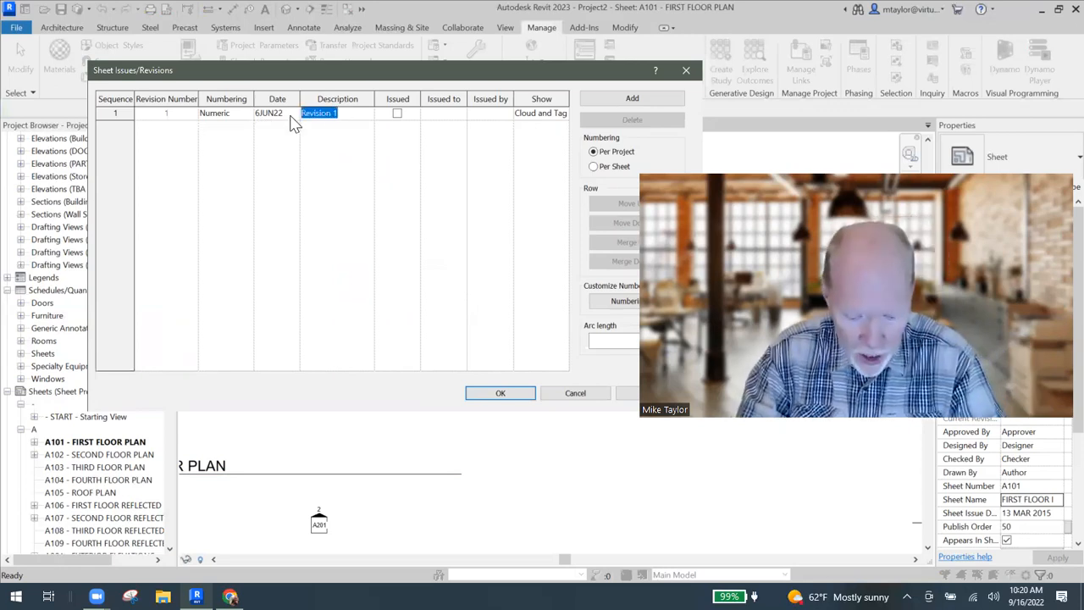
{"action": "type", "text": "SD SUBMITTAL"}
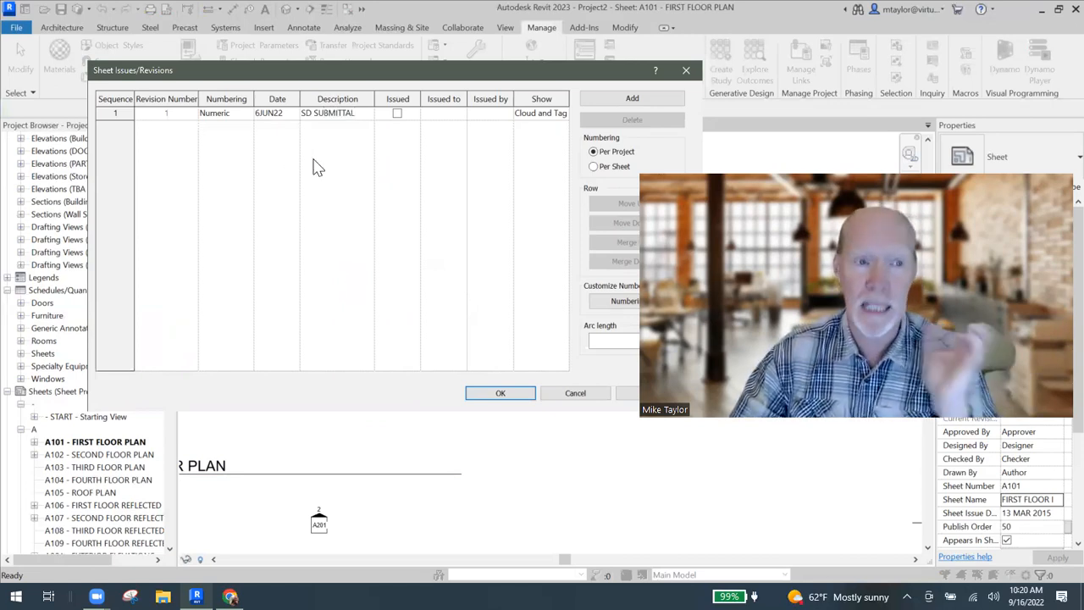
- Set the numbering of the SD SUBMITTAL revision to None and accept the revision settings
{"action": "left_click", "coordinate": [236, 117]}
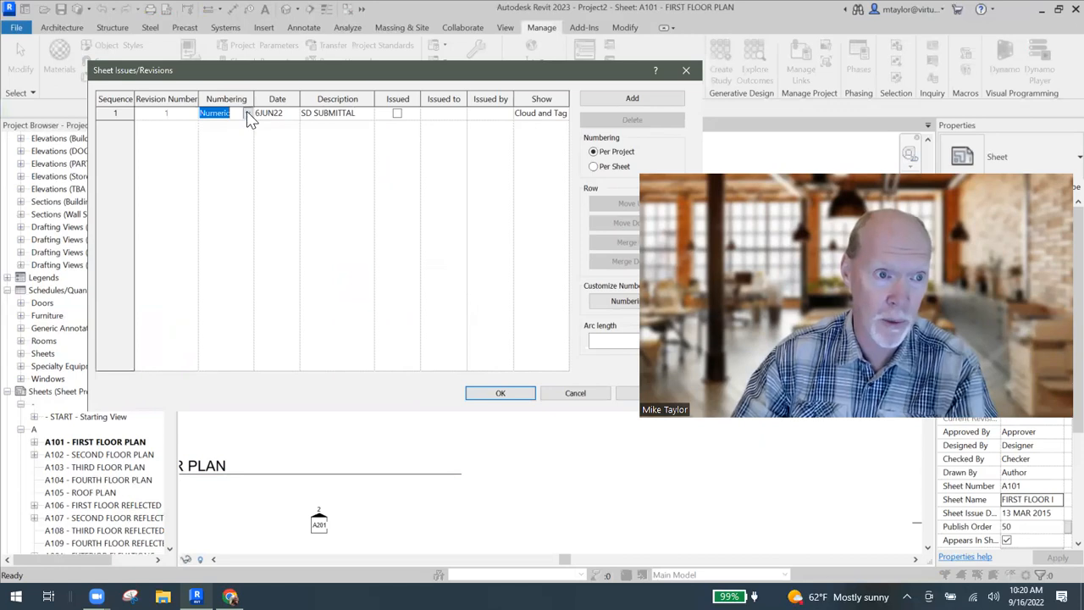
{"action": "left_click", "coordinate": [246, 115]}
{"action": "left_click", "coordinate": [212, 149]}
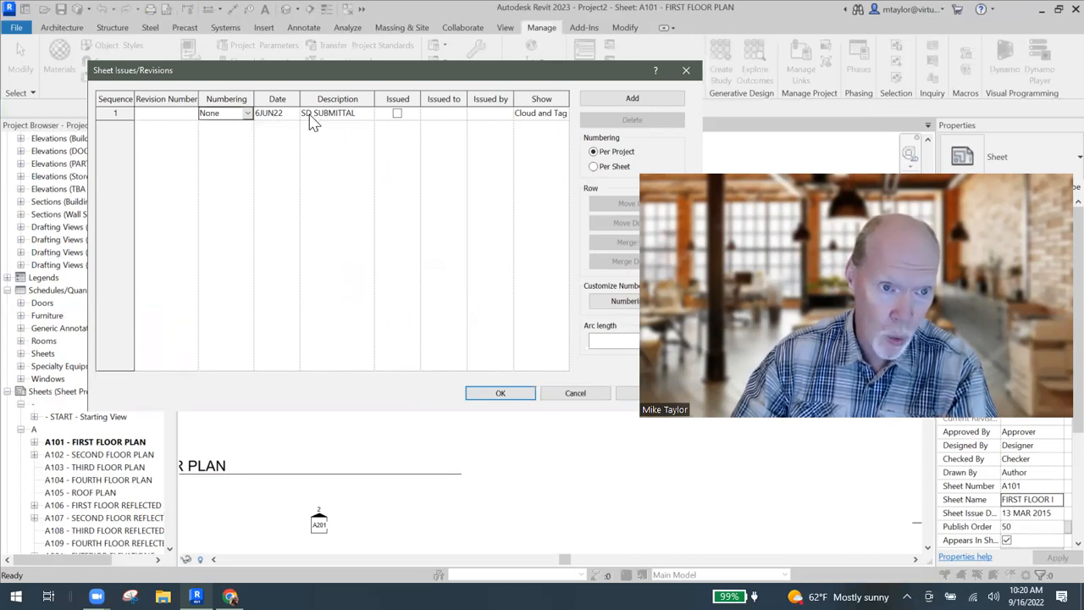
{"action": "left_click", "coordinate": [506, 394]}
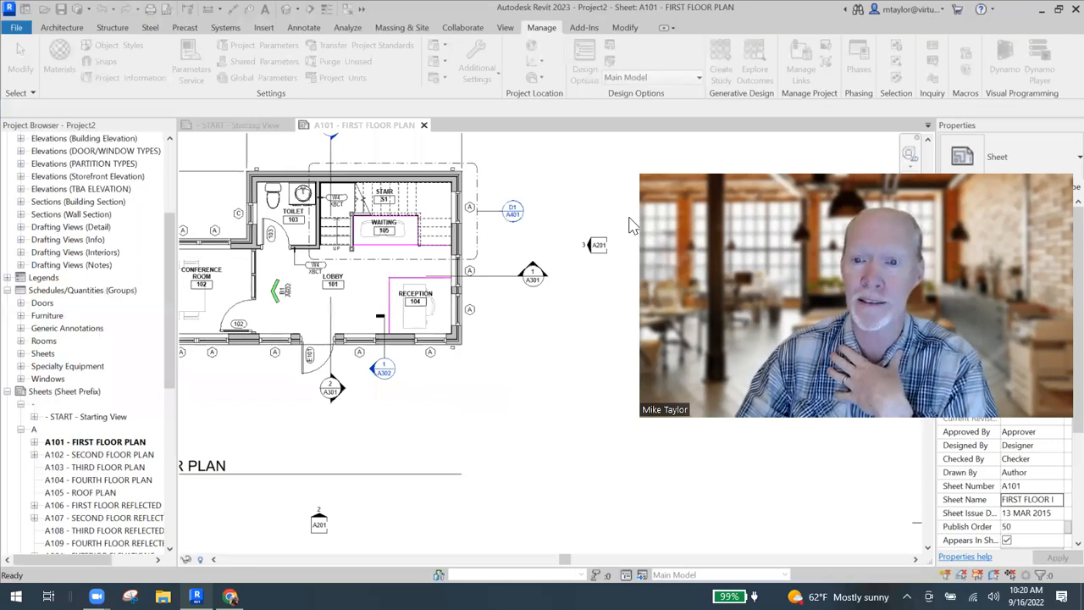
- Check the revision schedule in sheet A101's title block for the SD SUBMITTAL entry
{"action": "scroll", "coordinate": [748, 503], "scroll_direction": "down", "scroll_amount": 1}
{"action": "middle_click_drag", "start_coordinate": [748, 503], "coordinate": [379, 338]}
{"action": "scroll", "coordinate": [551, 351], "scroll_direction": "up", "scroll_amount": 3}
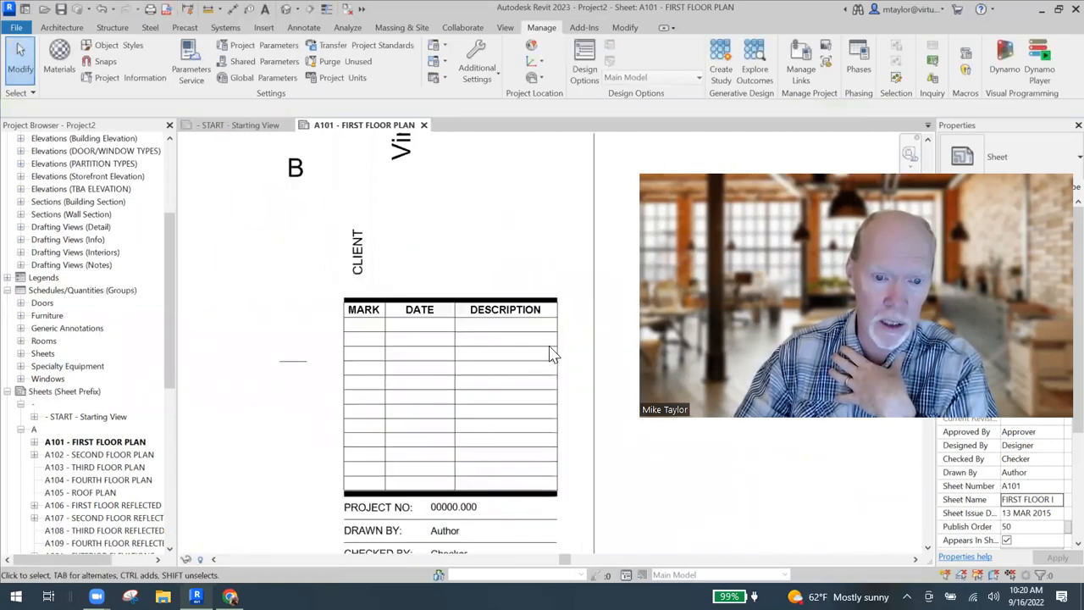
{"action": "scroll", "coordinate": [551, 356], "scroll_direction": "down", "scroll_amount": 1}
{"action": "middle_click_drag", "start_coordinate": [546, 337], "coordinate": [530, 324]}
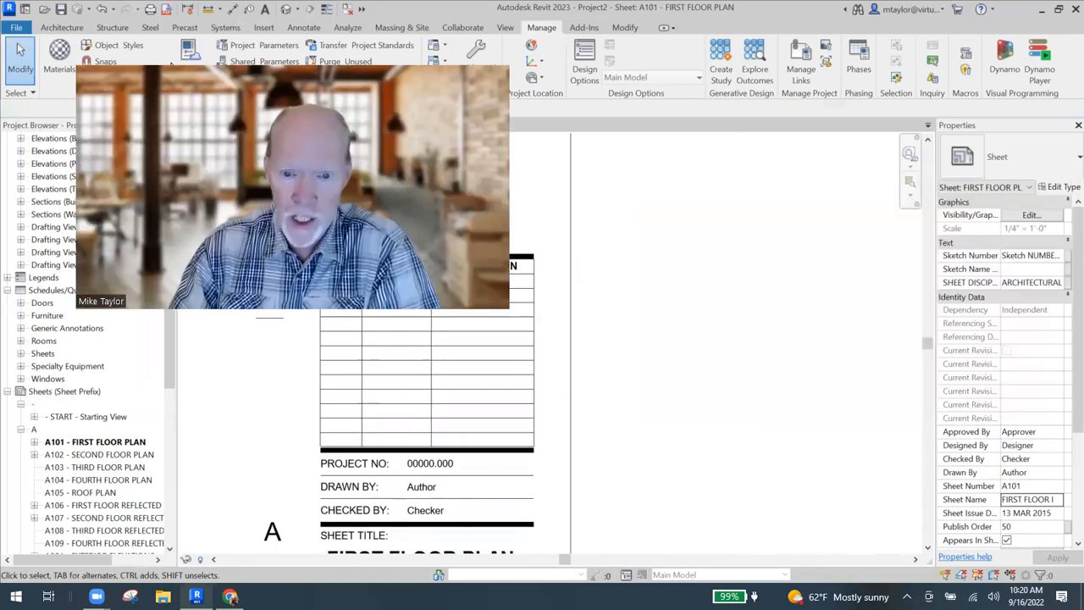
- Bring sheet A101's revision properties into view and widen the properties area so full parameter names can be read
{"action": "middle_click_drag", "start_coordinate": [650, 408], "coordinate": [875, 347]}
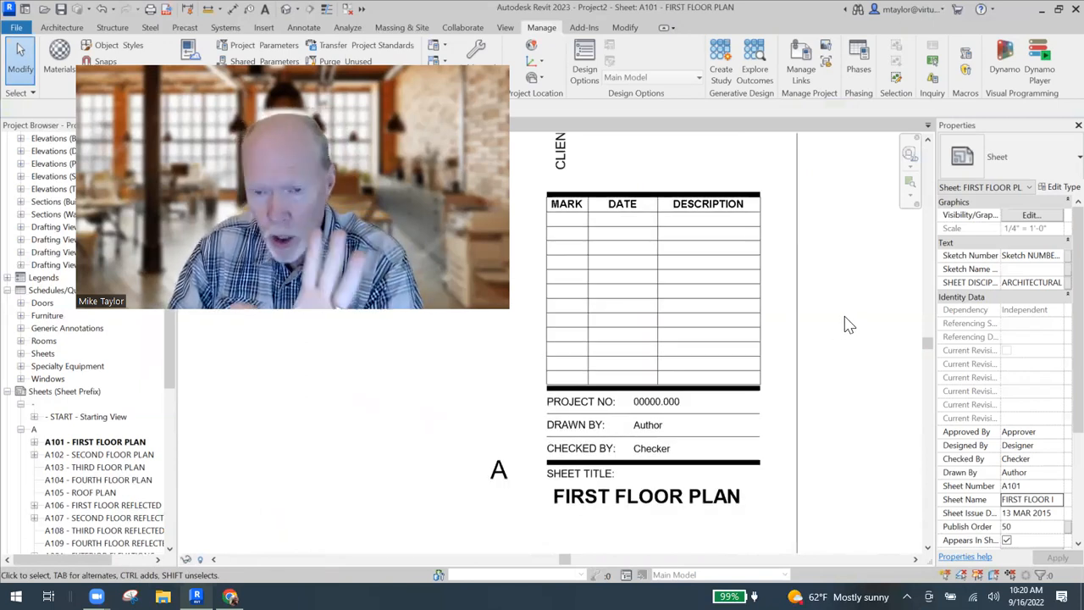
{"action": "scroll", "coordinate": [842, 324], "scroll_direction": "down", "scroll_amount": 6}
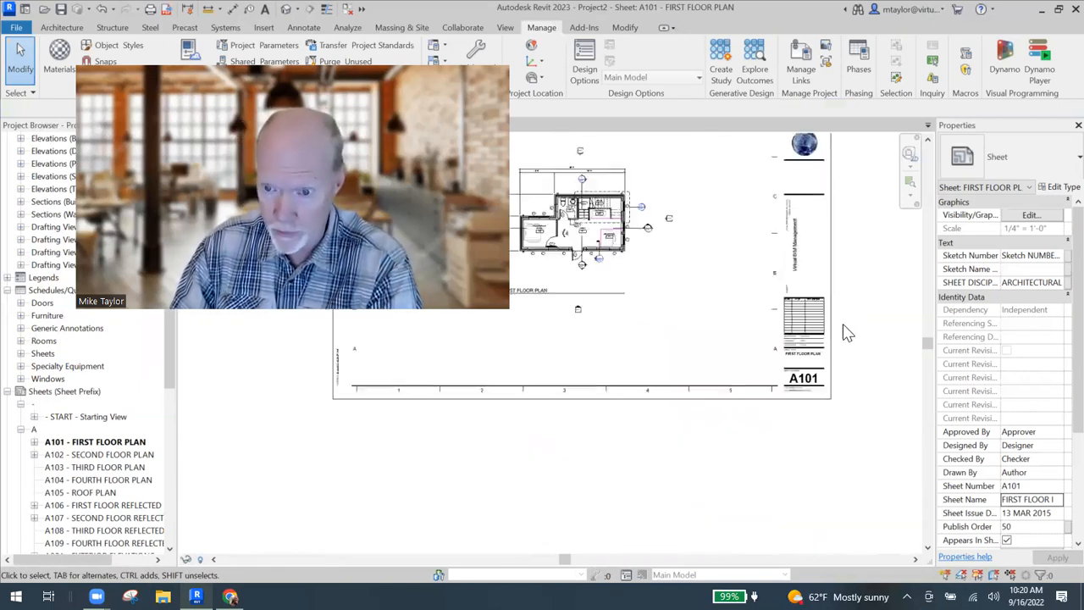
{"action": "scroll", "coordinate": [855, 320], "scroll_direction": "up", "scroll_amount": 6}
{"action": "middle_click_drag", "start_coordinate": [829, 346], "coordinate": [923, 298]}
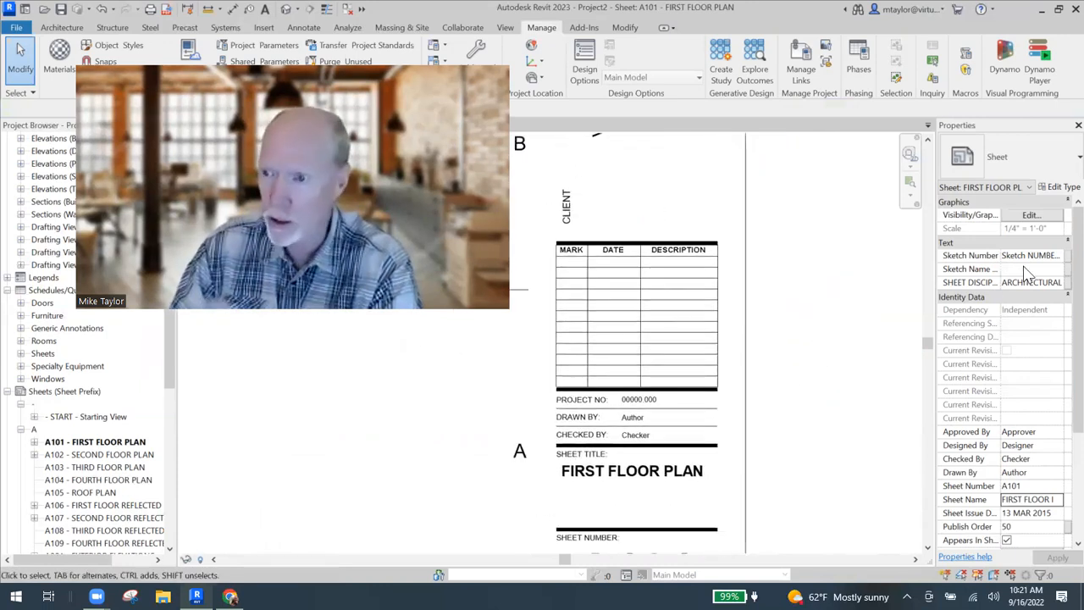
{"action": "scroll", "coordinate": [1056, 355], "scroll_direction": "down", "scroll_amount": 3}
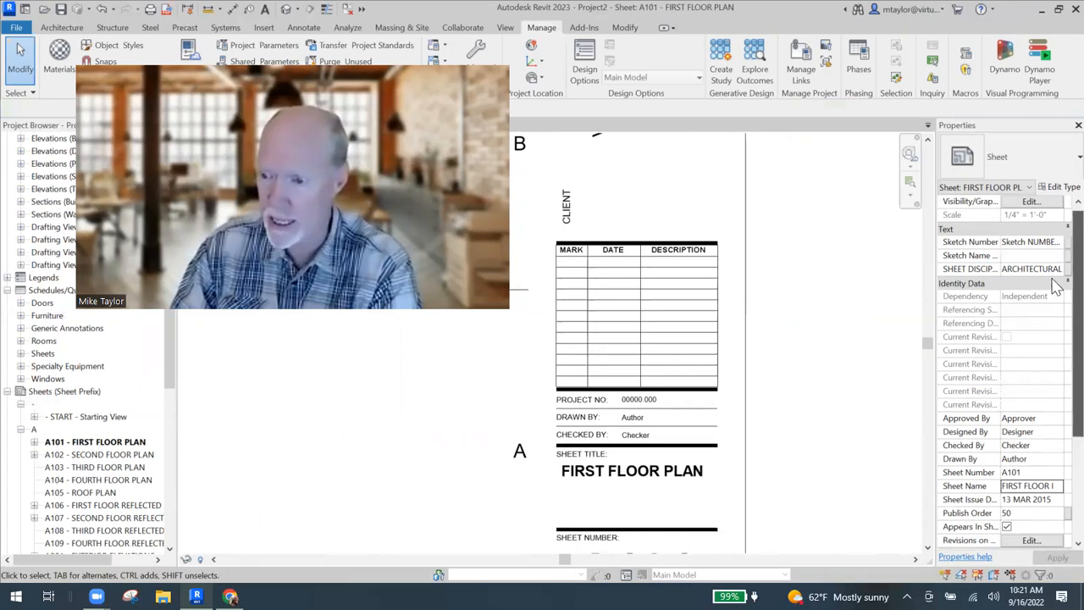
{"action": "scroll", "coordinate": [1055, 360], "scroll_direction": "down", "scroll_amount": 3}
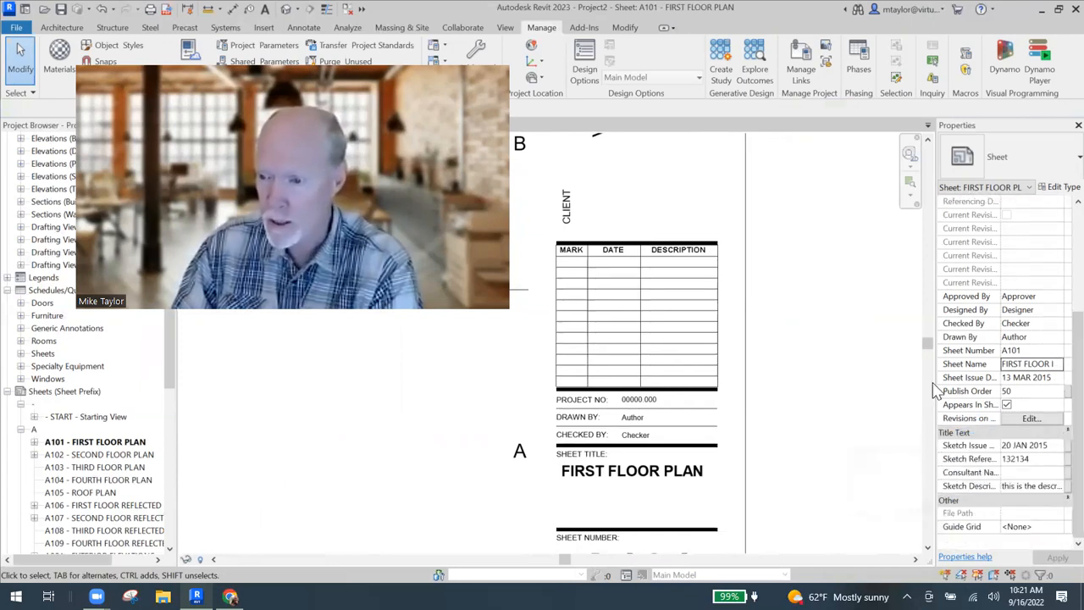
{"action": "left_click_drag", "start_coordinate": [932, 380], "coordinate": [834, 432]}
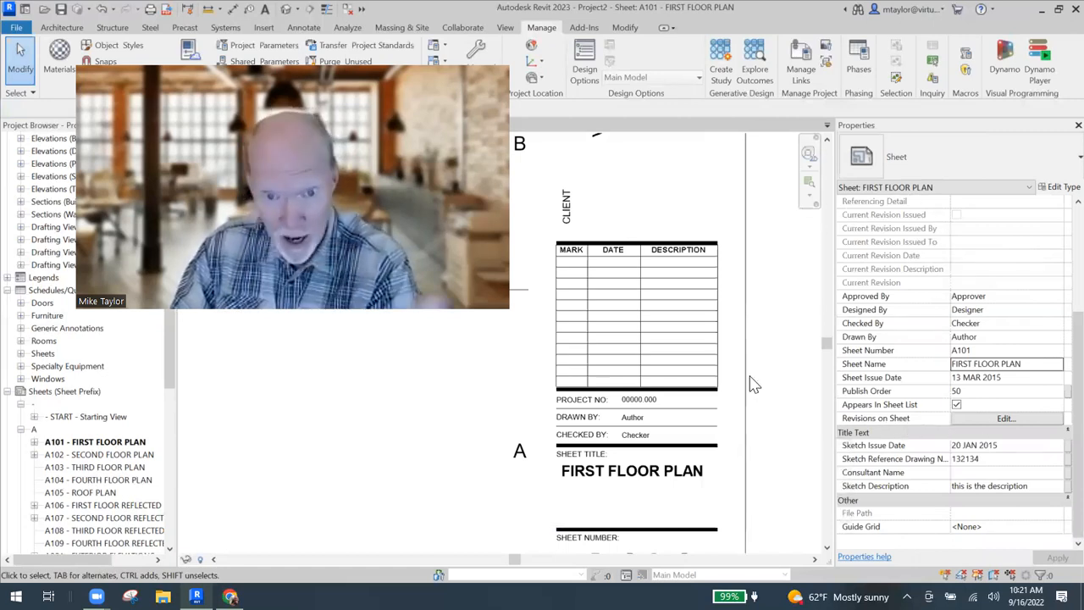
- Show the Seq. 1 - SD SUBMITTAL revision in sheet A101's revision schedule through its Revisions on Sheet settings
{"action": "left_click", "coordinate": [1006, 420]}
{"action": "left_click_drag", "start_coordinate": [598, 159], "coordinate": [827, 103]}
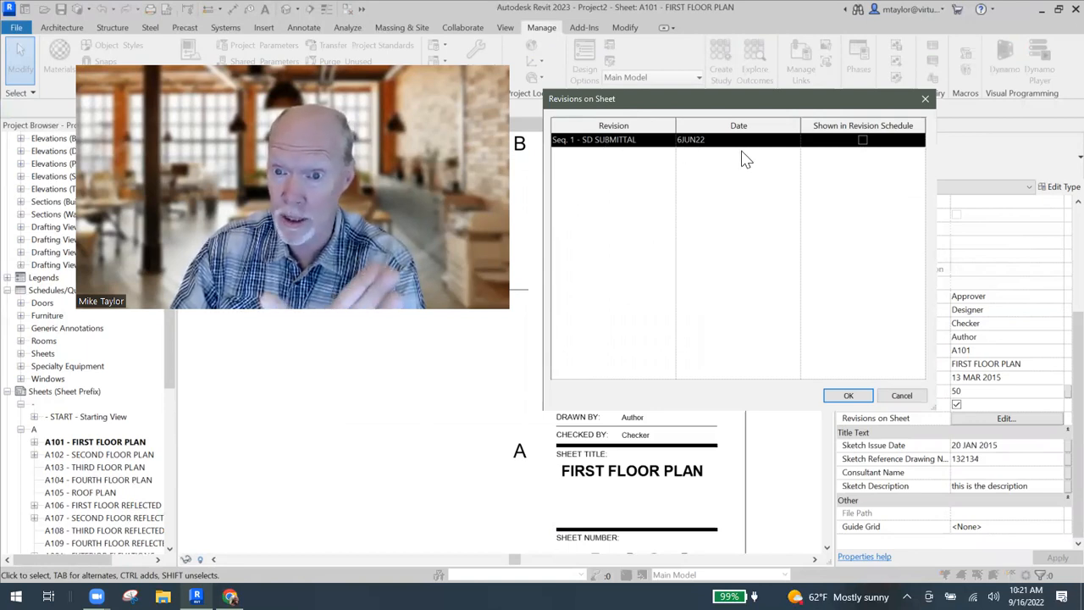
{"action": "left_click", "coordinate": [862, 140]}
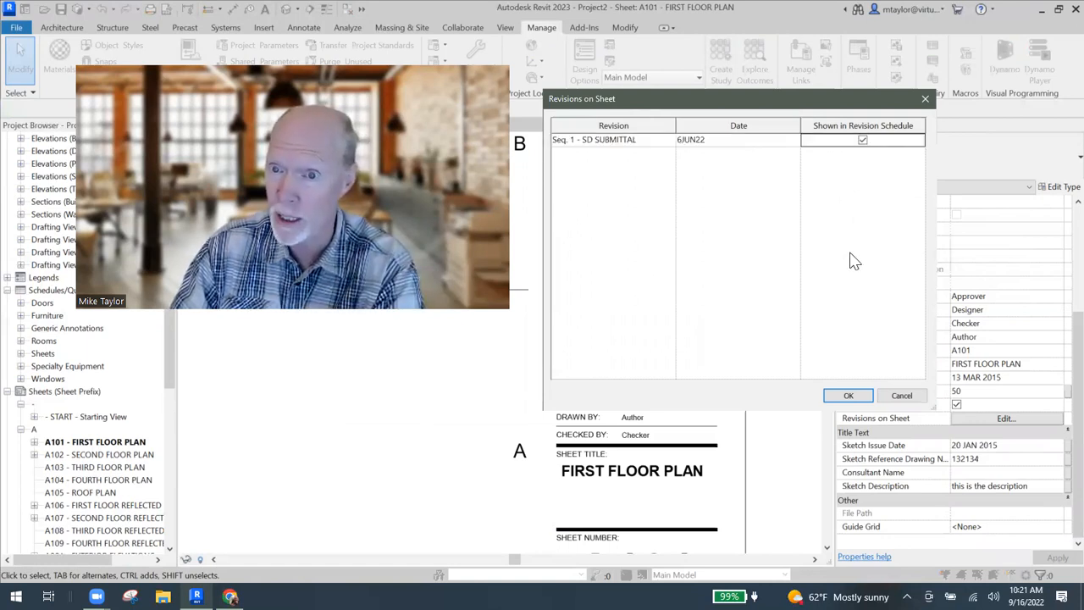
{"action": "left_click", "coordinate": [847, 395]}
{"action": "scroll", "coordinate": [610, 330], "scroll_direction": "up", "scroll_amount": 2}
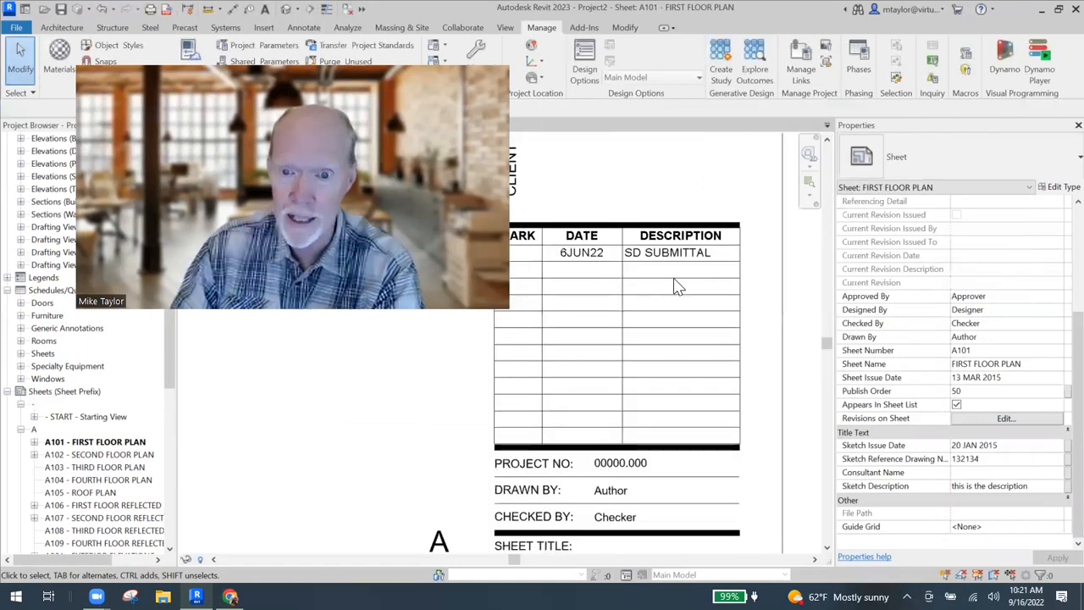
{"action": "scroll", "coordinate": [615, 342], "scroll_direction": "down", "scroll_amount": 1}
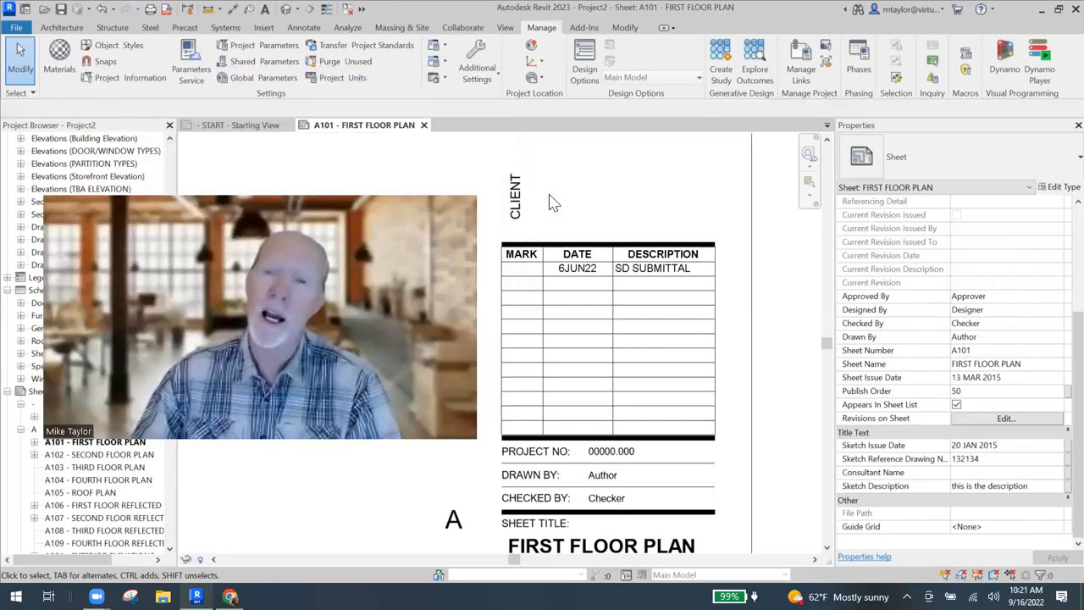
- Add a second revision to the project's Sheet Issues/Revisions and set its date to 12JUL22
{"action": "left_click", "coordinate": [481, 68]}
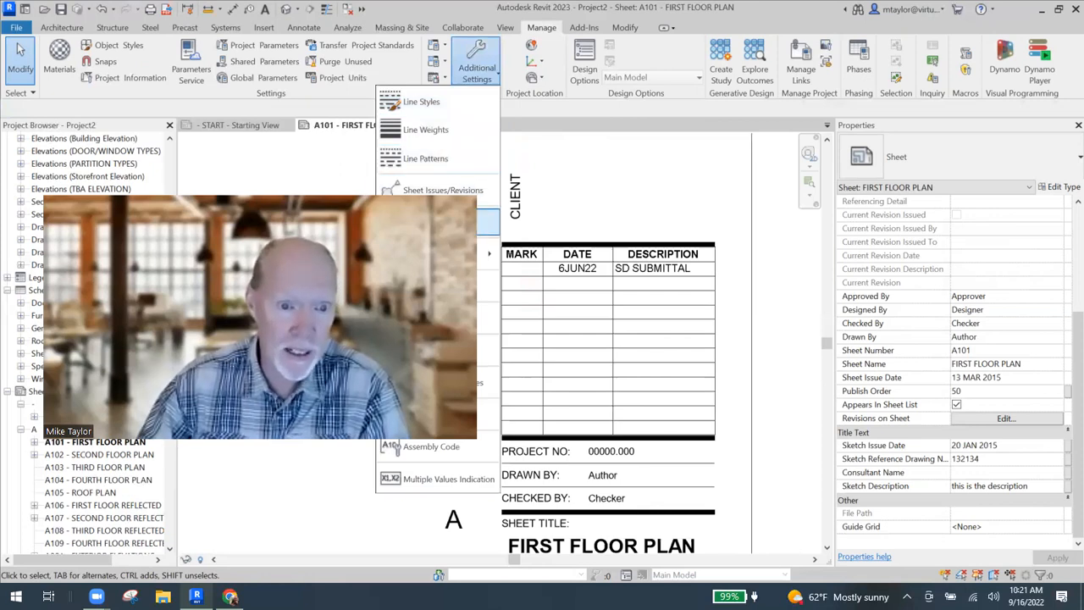
{"action": "left_click", "coordinate": [442, 189]}
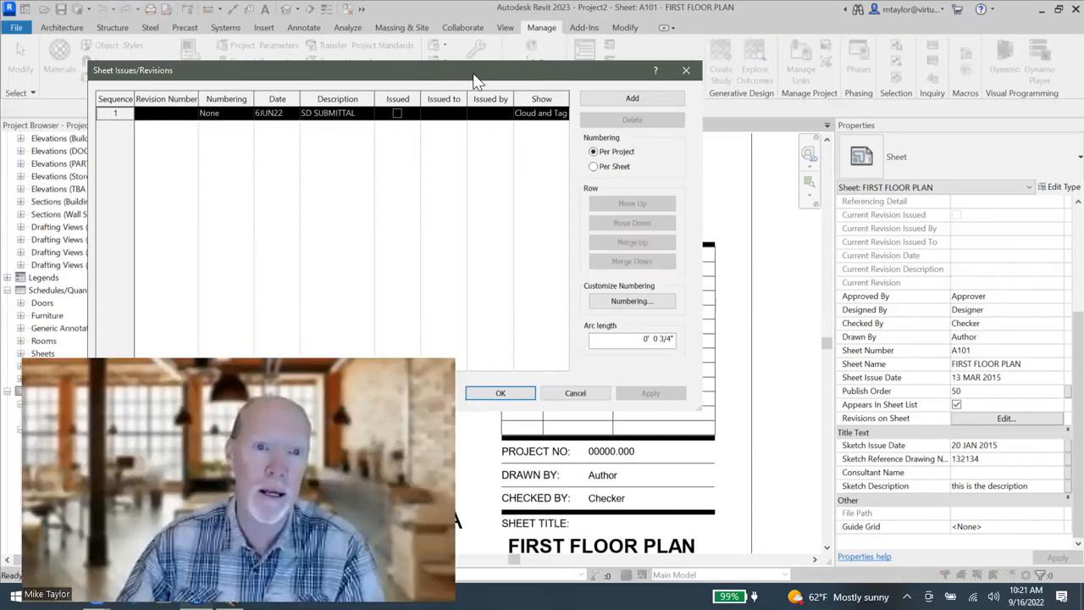
{"action": "left_click_drag", "start_coordinate": [476, 81], "coordinate": [679, 54]}
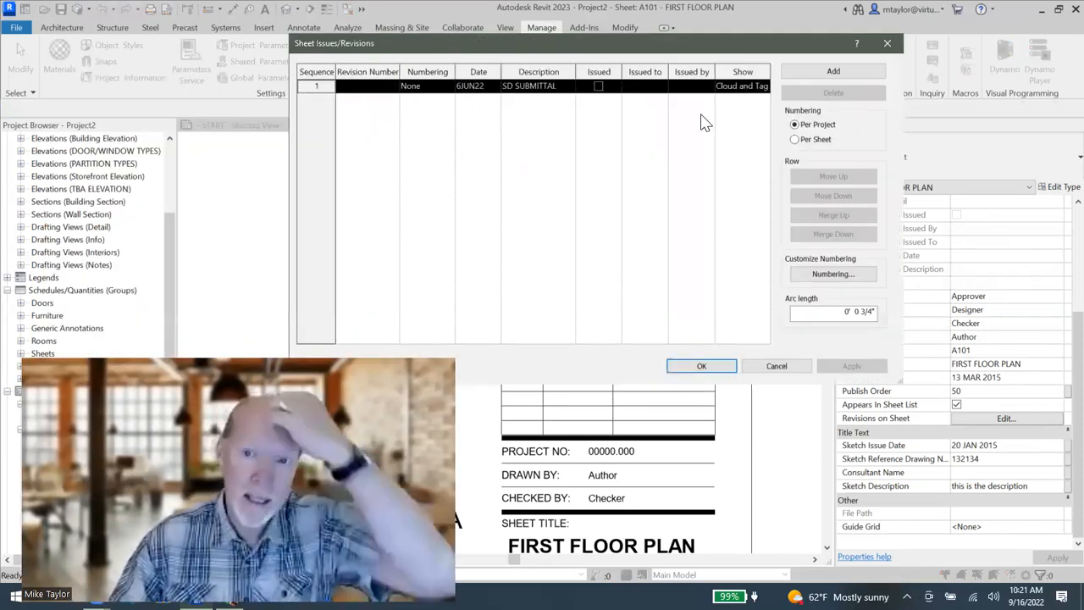
{"action": "left_click", "coordinate": [833, 72]}
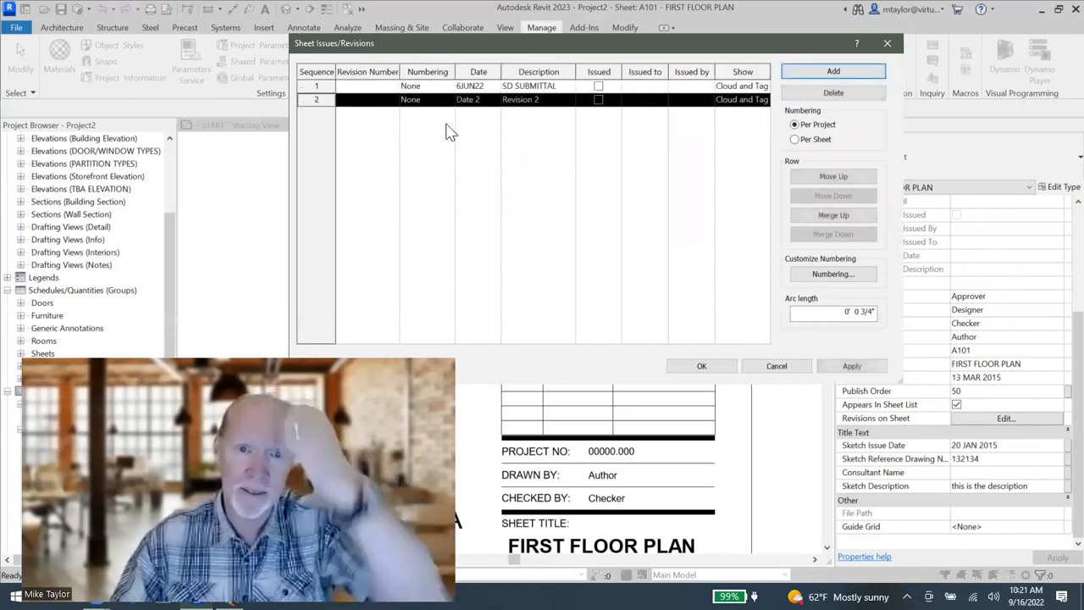
{"action": "left_click", "coordinate": [479, 99]}
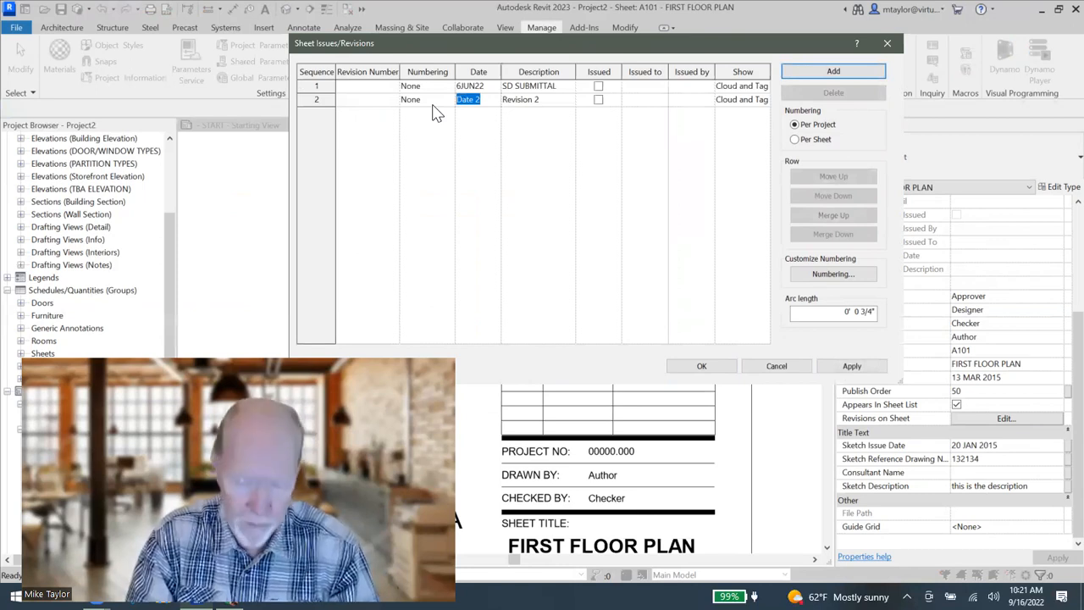
{"action": "type", "text": "12JUL22"}
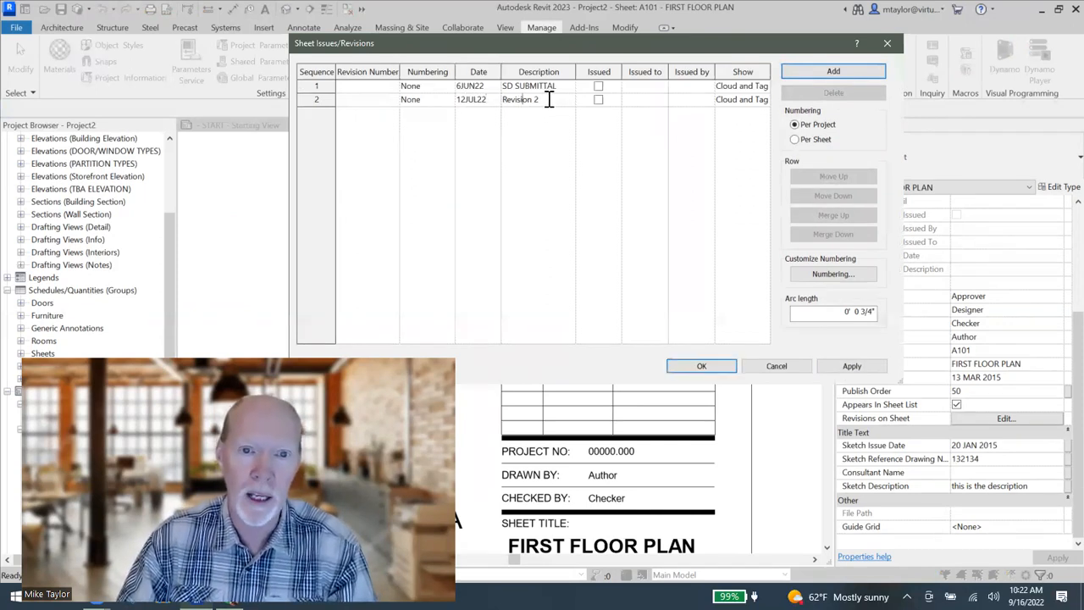
- Set the description of revision sequence 2 to DD SUBMITTAL and accept the revision settings
{"action": "left_click_drag", "start_coordinate": [550, 99], "coordinate": [482, 113]}
{"action": "type", "text": "DD SUBMITTAL"}
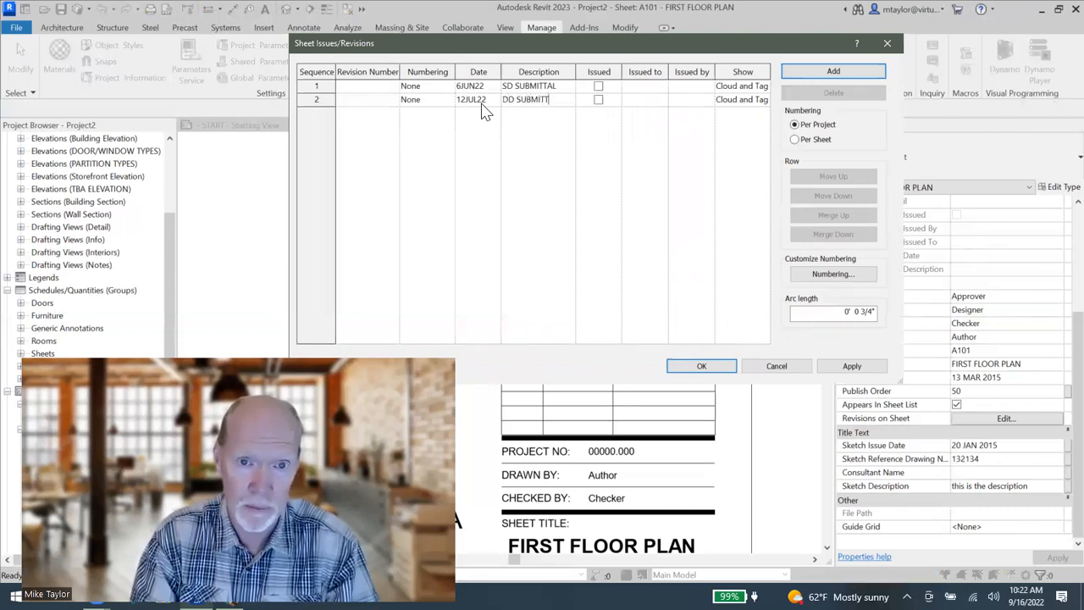
{"action": "left_click", "coordinate": [702, 367]}
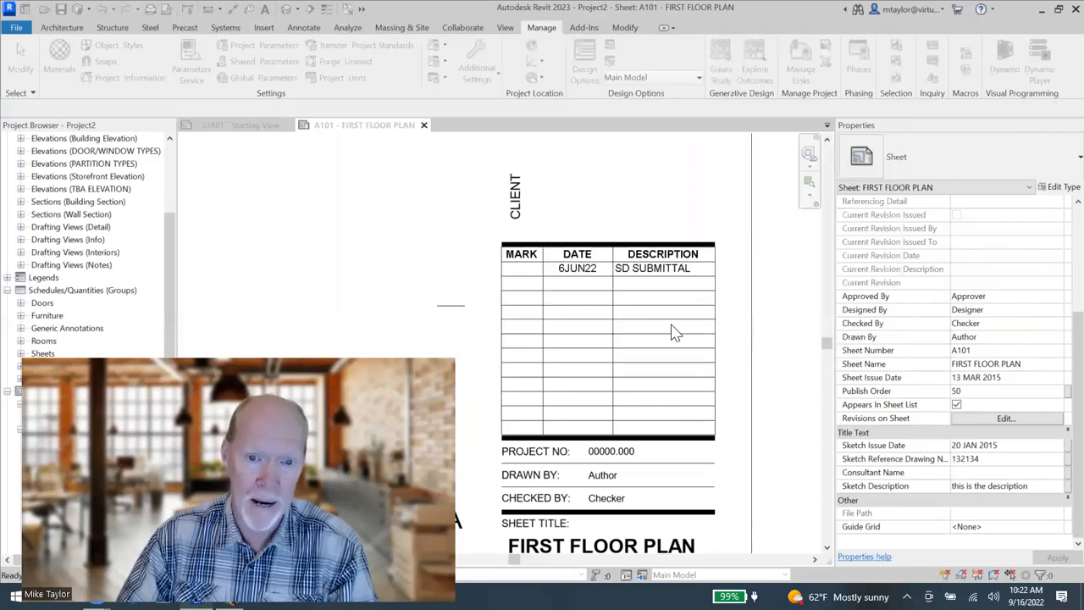
- Show the Seq. 2 - DD SUBMITTAL revision in sheet A101's revision schedule as well
{"action": "scroll", "coordinate": [740, 298], "scroll_direction": "down", "scroll_amount": 1}
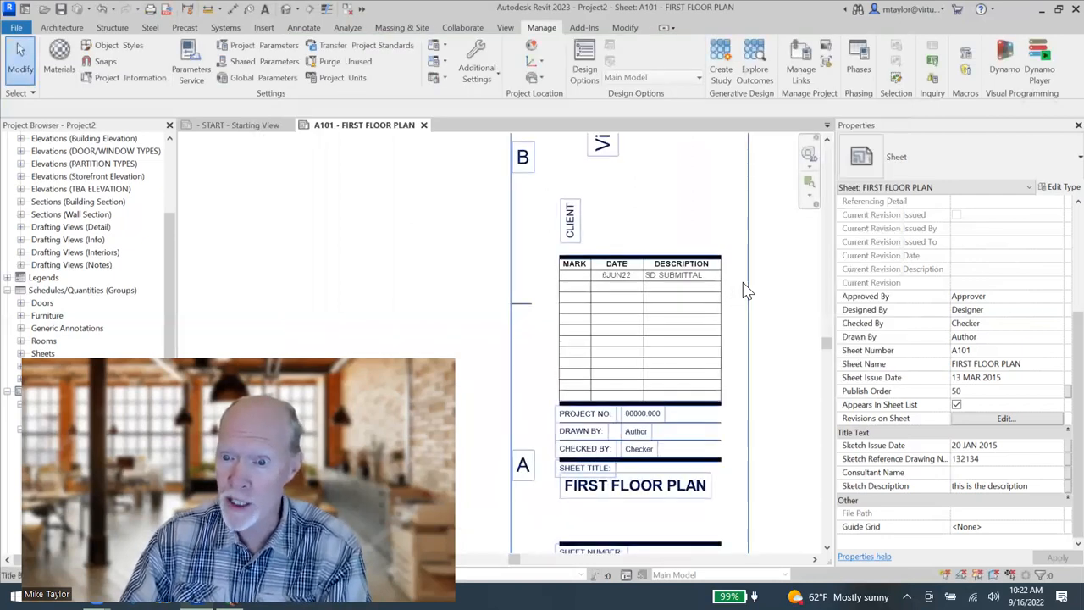
{"action": "scroll", "coordinate": [745, 290], "scroll_direction": "up", "scroll_amount": 1}
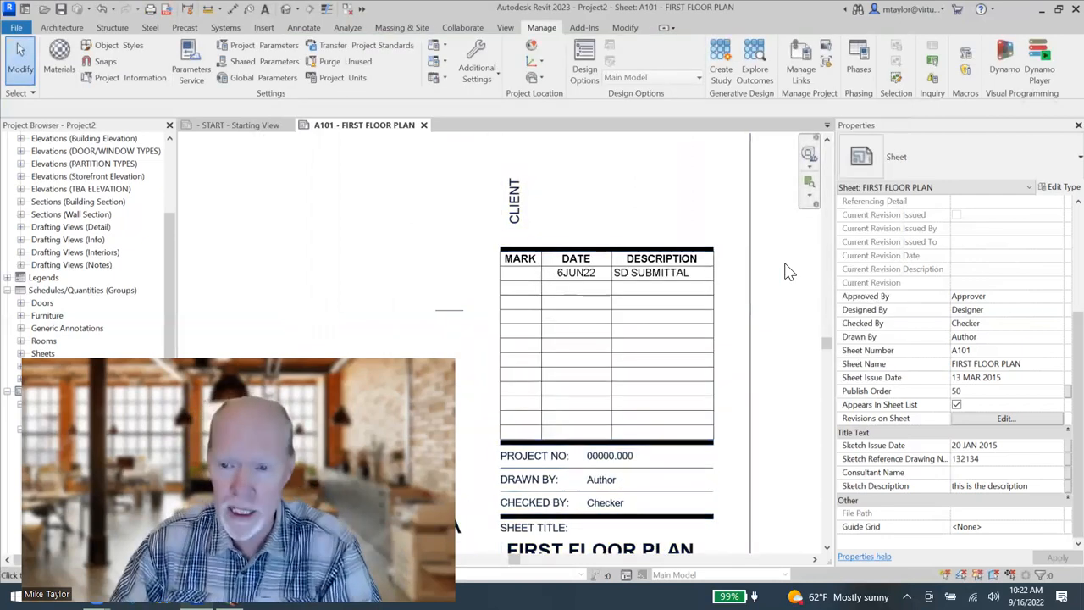
{"action": "scroll", "coordinate": [796, 259], "scroll_direction": "down", "scroll_amount": 1}
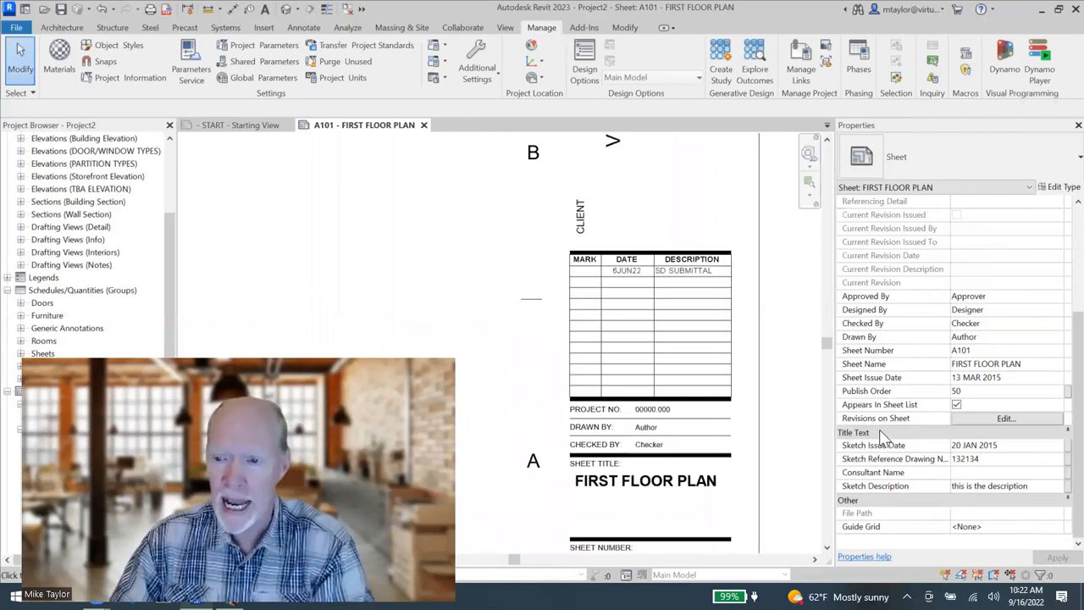
{"action": "left_click", "coordinate": [1006, 418]}
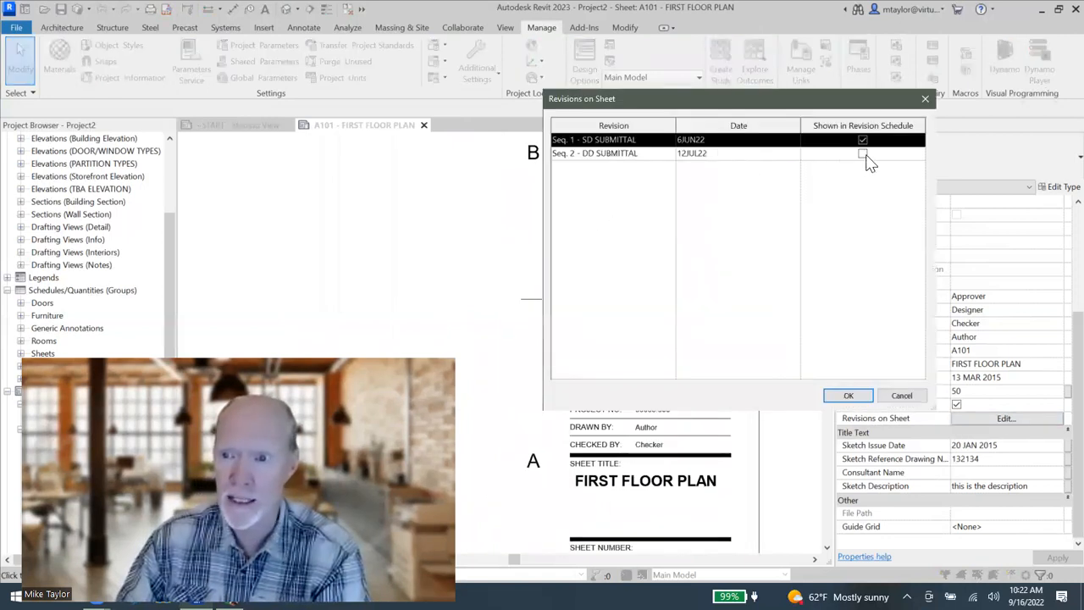
{"action": "left_click", "coordinate": [863, 154]}
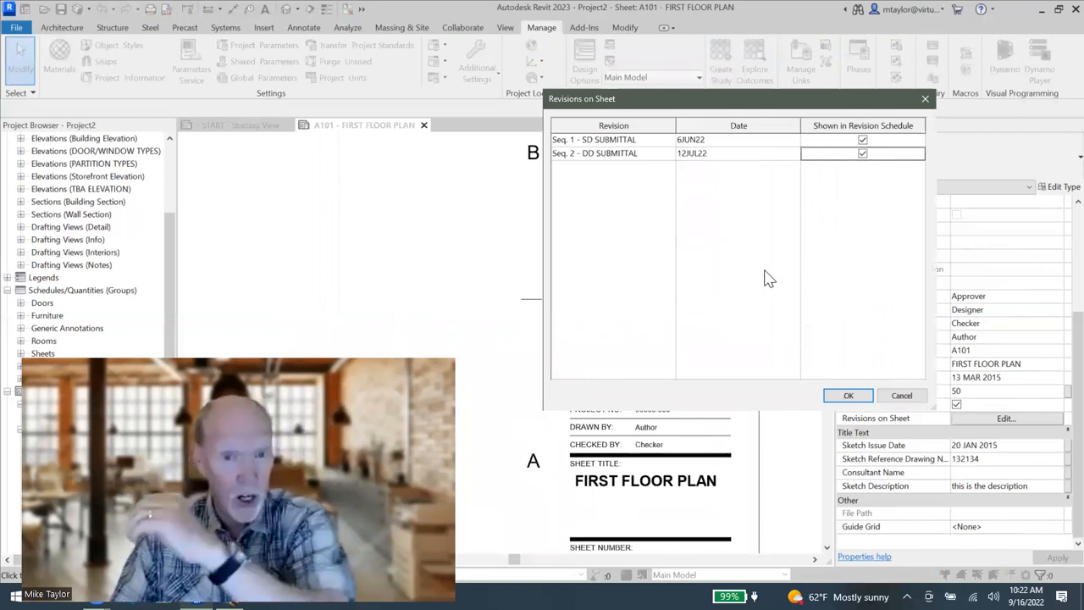
{"action": "left_click", "coordinate": [846, 396]}
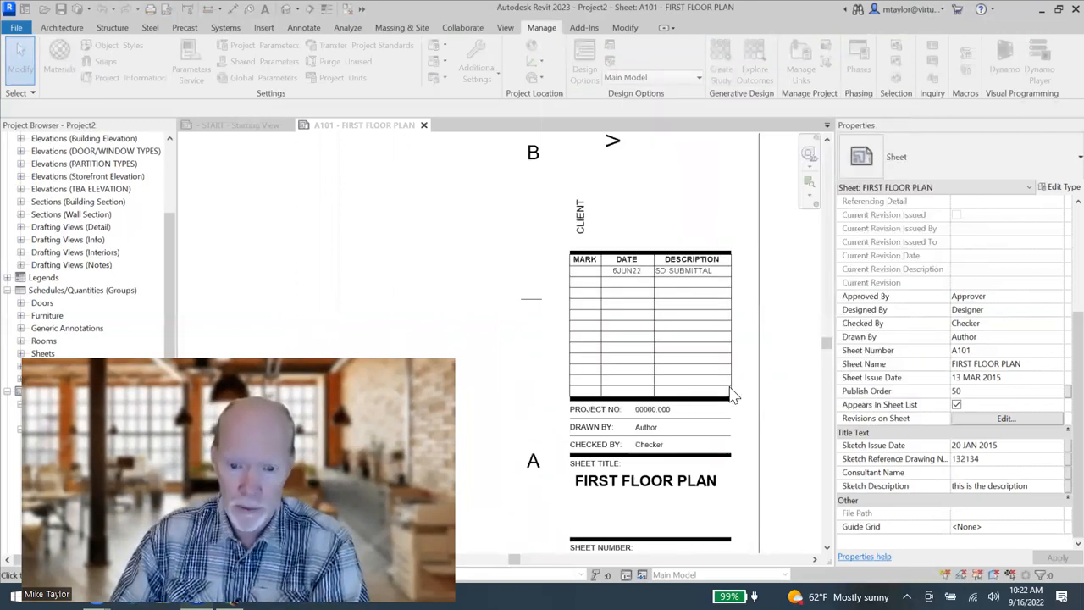
{"action": "scroll", "coordinate": [670, 294], "scroll_direction": "up", "scroll_amount": 3}
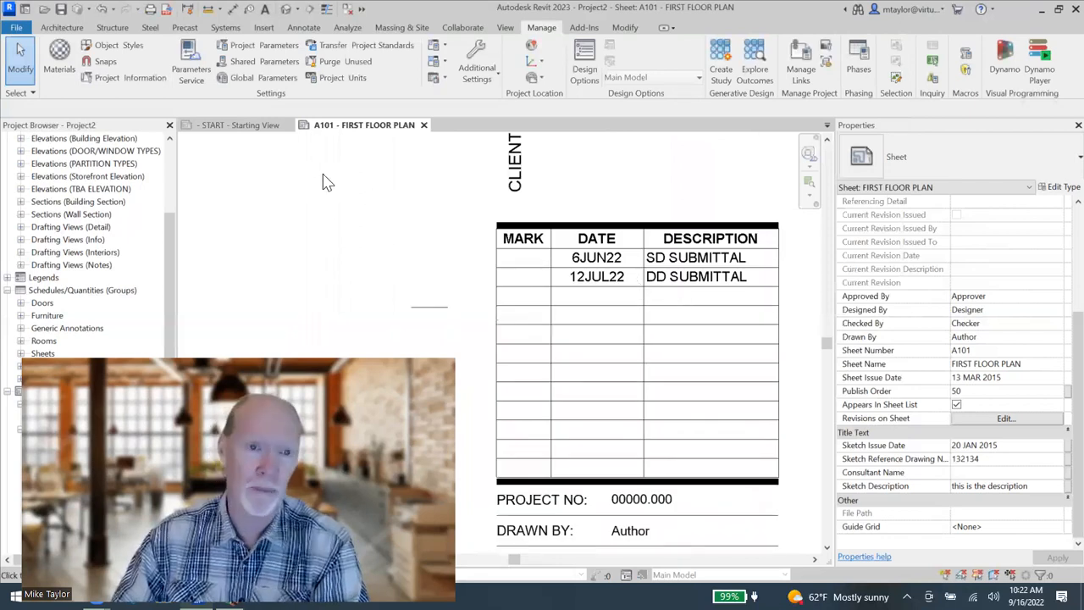
{"action": "left_click", "coordinate": [476, 66]}
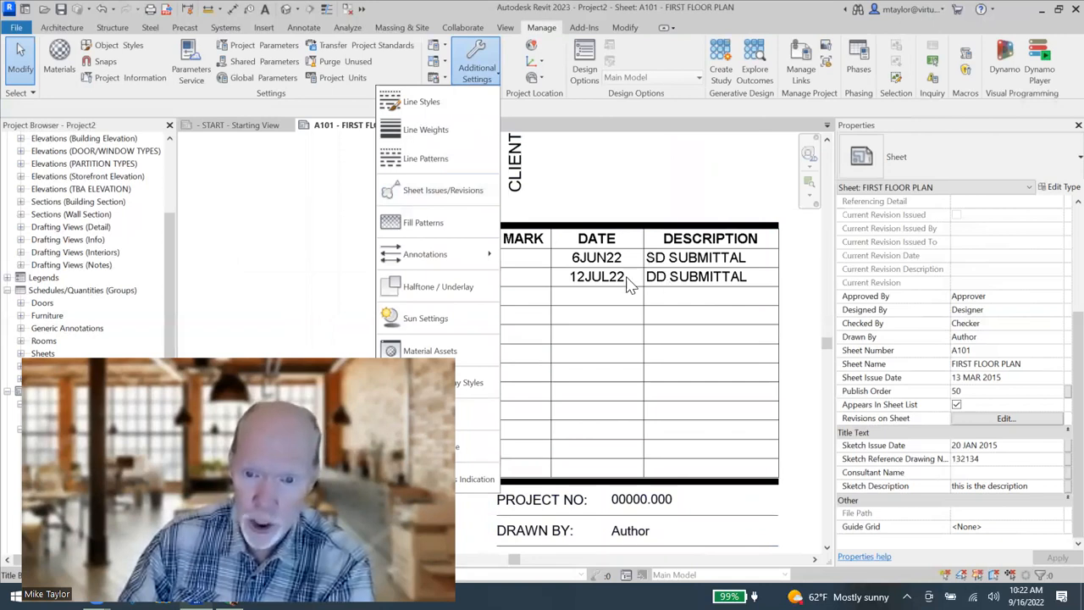
{"action": "left_click", "coordinate": [623, 184]}
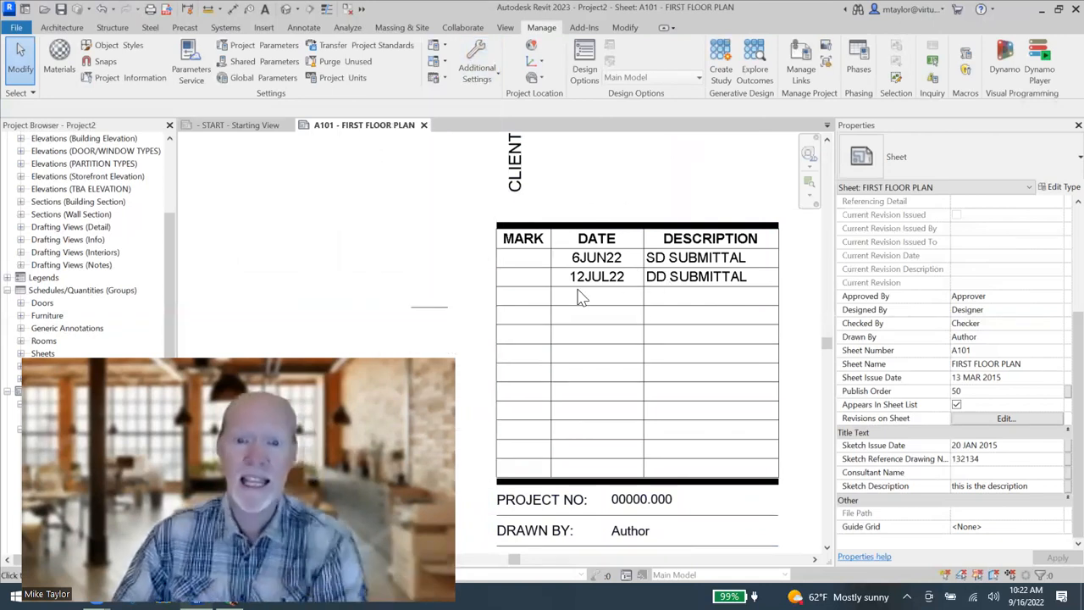
{"action": "scroll", "coordinate": [632, 289], "scroll_direction": "down", "scroll_amount": 3}
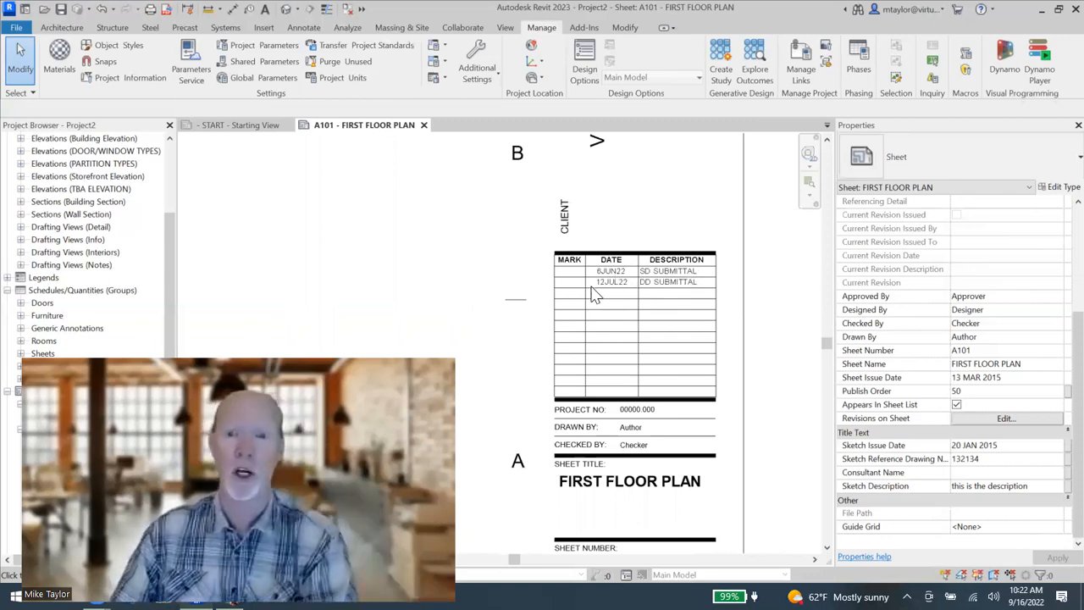
{"action": "scroll", "coordinate": [767, 276], "scroll_direction": "down", "scroll_amount": 2}
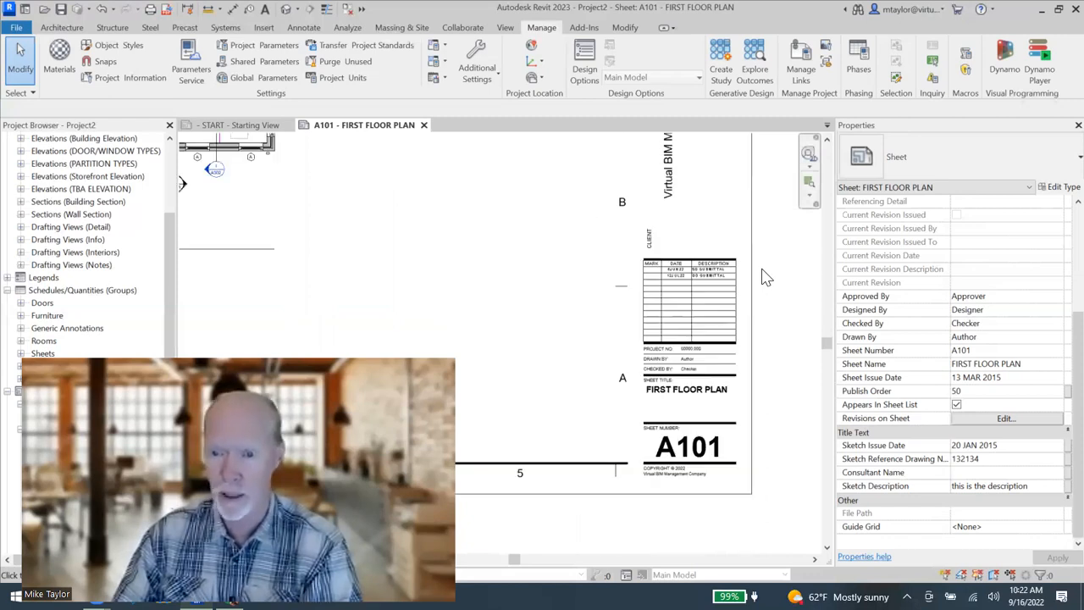
{"action": "scroll", "coordinate": [743, 284], "scroll_direction": "down", "scroll_amount": 1}
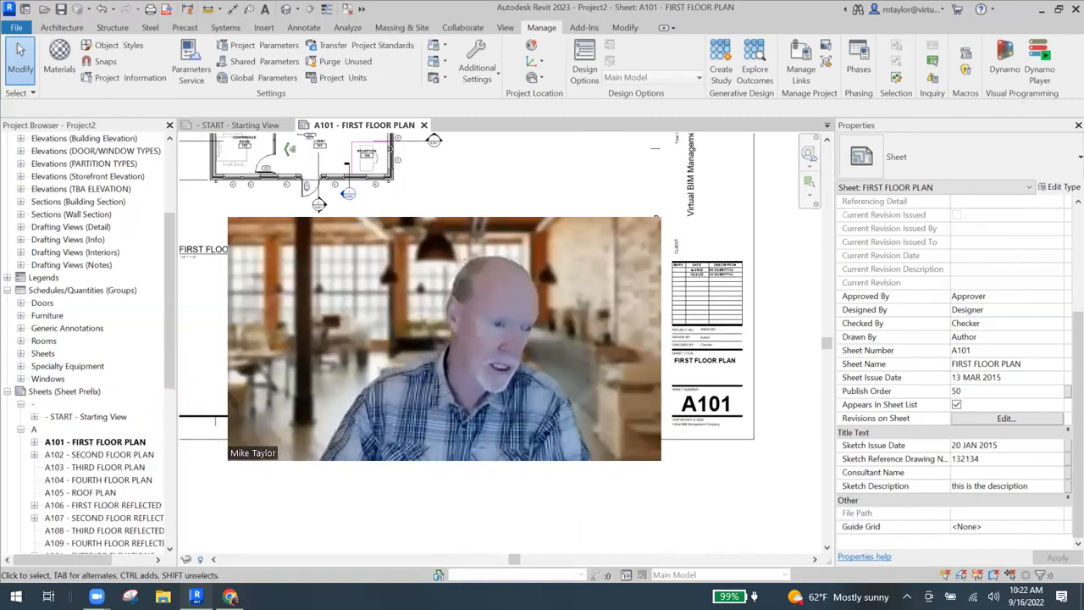
- Open sheet A102 - SECOND FLOOR PLAN and check the revision schedule in its title block
{"action": "left_click_drag", "start_coordinate": [168, 281], "coordinate": [165, 340]}
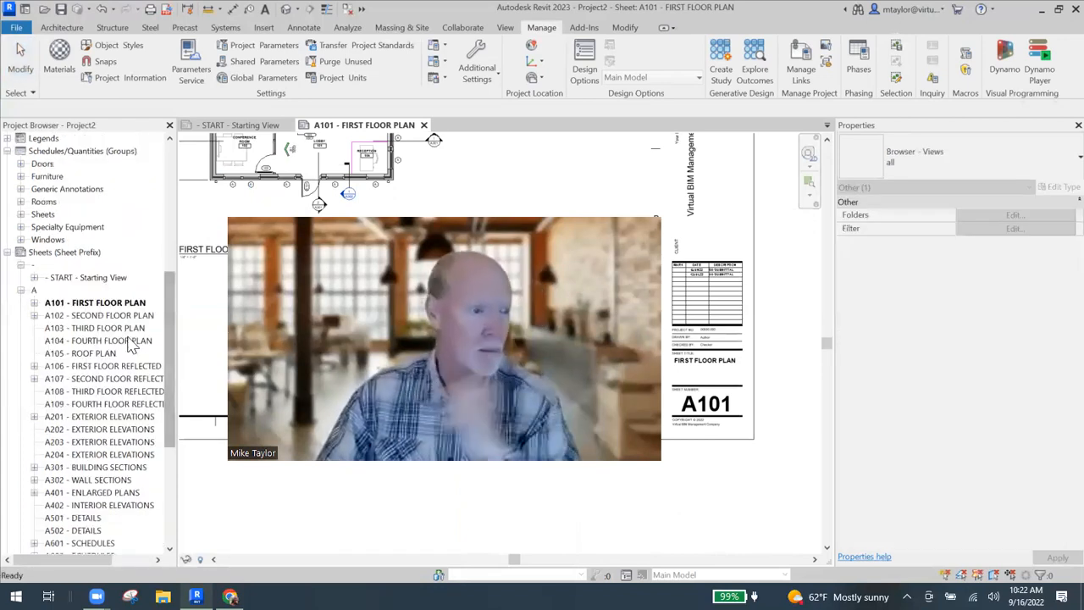
{"action": "left_click", "coordinate": [115, 316]}
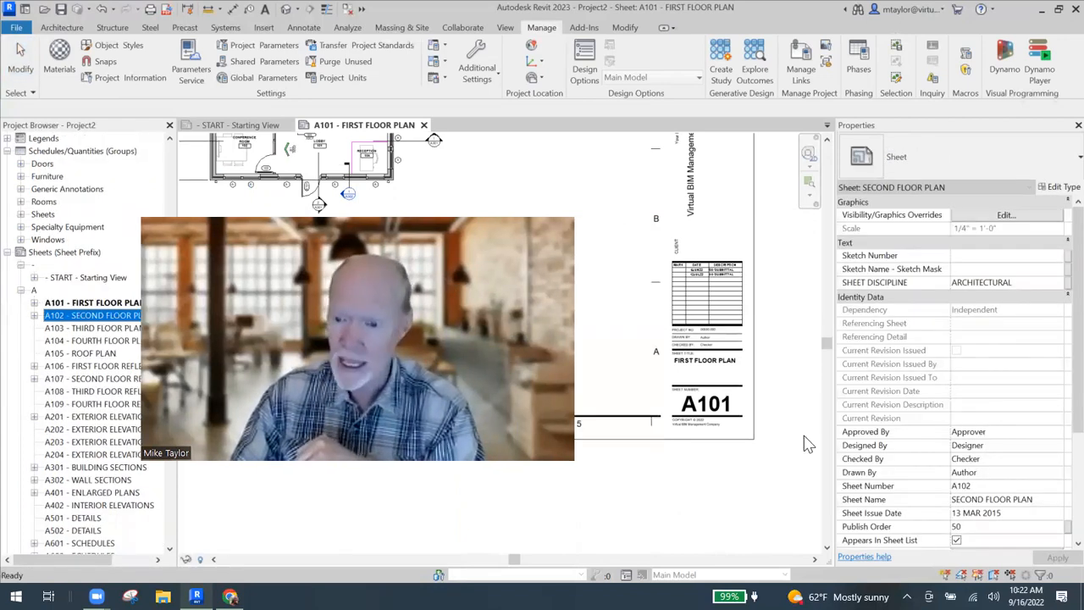
{"action": "scroll", "coordinate": [796, 435], "scroll_direction": "up", "scroll_amount": 5}
{"action": "scroll", "coordinate": [793, 433], "scroll_direction": "up", "scroll_amount": 1}
{"action": "middle_click_drag", "start_coordinate": [791, 429], "coordinate": [818, 350]}
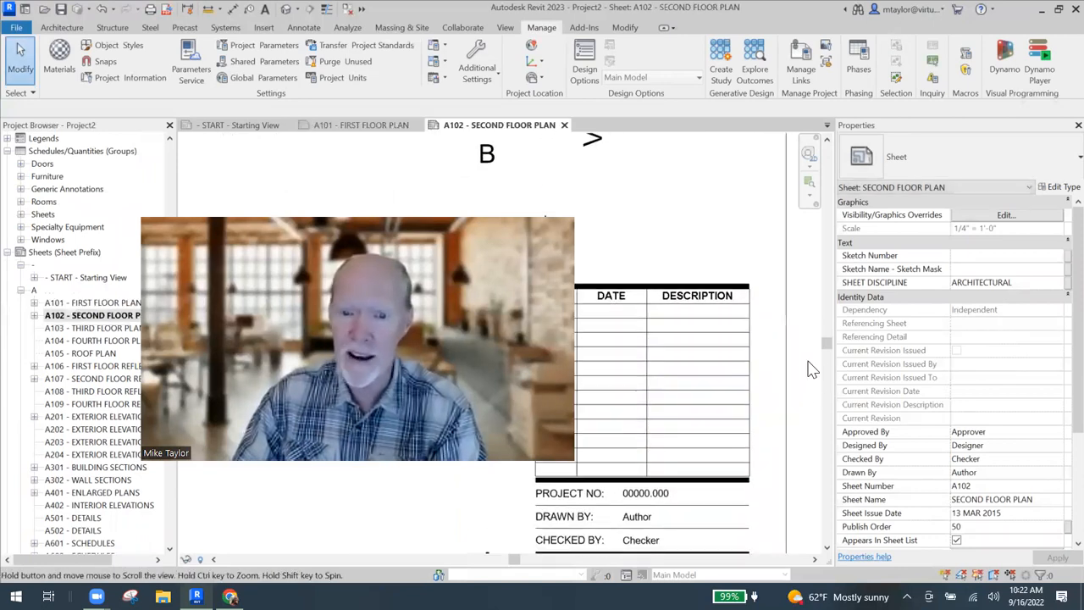
{"action": "scroll", "coordinate": [772, 339], "scroll_direction": "down", "scroll_amount": 1}
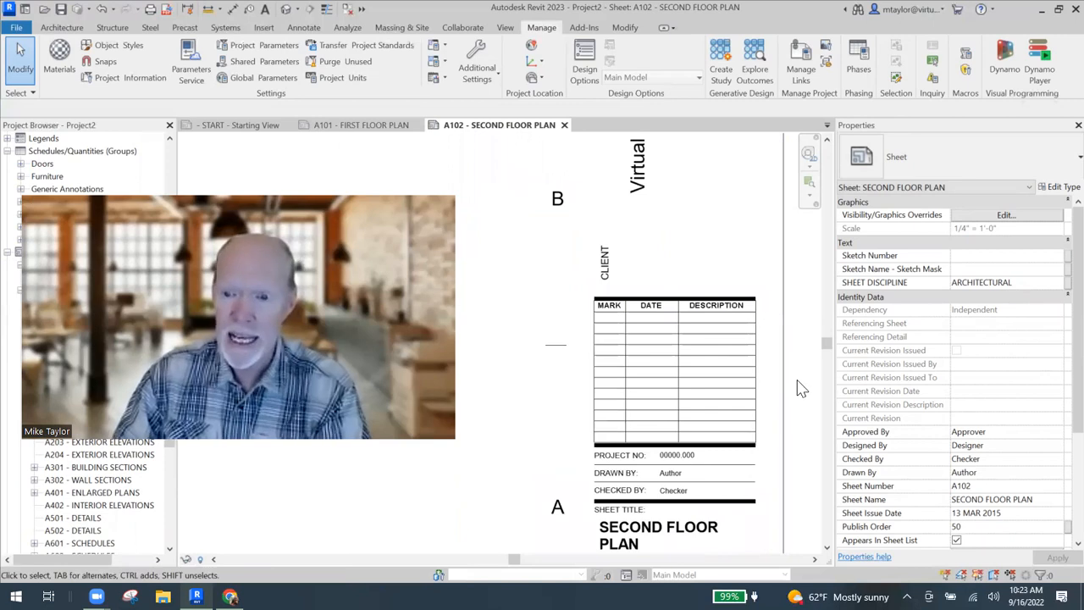
{"action": "middle_click_drag", "start_coordinate": [798, 397], "coordinate": [748, 340]}
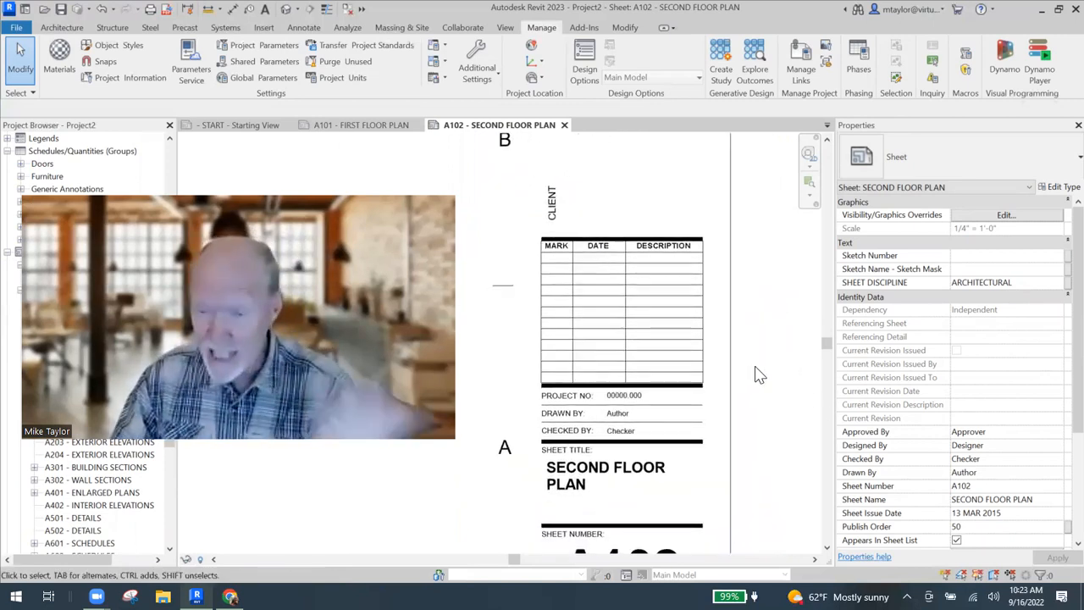
- Show the Seq. 2 - DD SUBMITTAL revision in sheet A102's revision schedule, leaving Seq. 1 - SD SUBMITTAL off
{"action": "scroll", "coordinate": [779, 362], "scroll_direction": "down", "scroll_amount": 1}
{"action": "scroll", "coordinate": [779, 363], "scroll_direction": "up", "scroll_amount": 2}
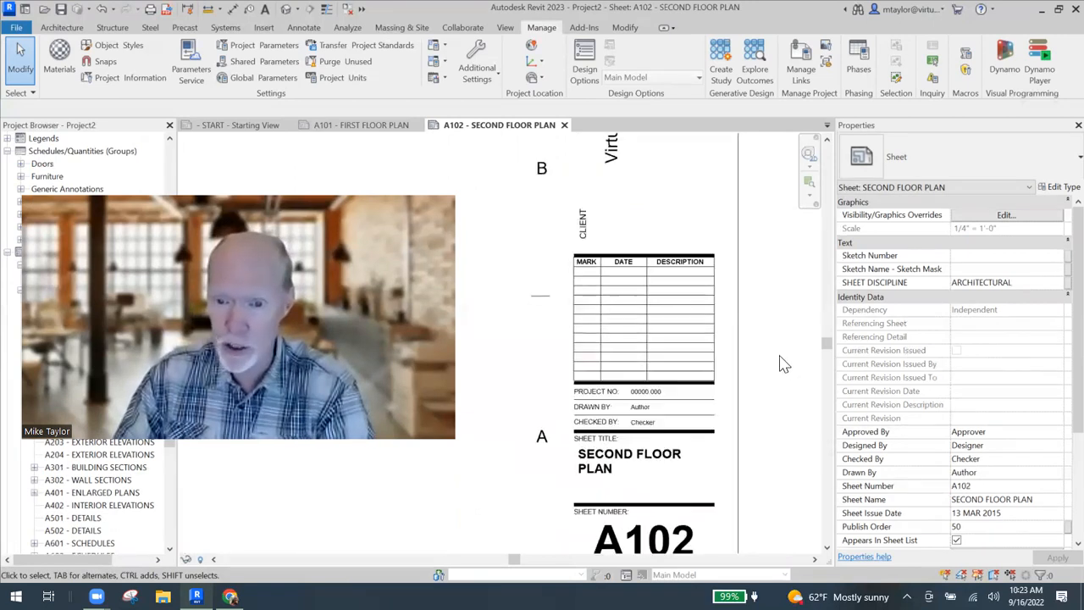
{"action": "scroll", "coordinate": [1056, 327], "scroll_direction": "down", "scroll_amount": 3}
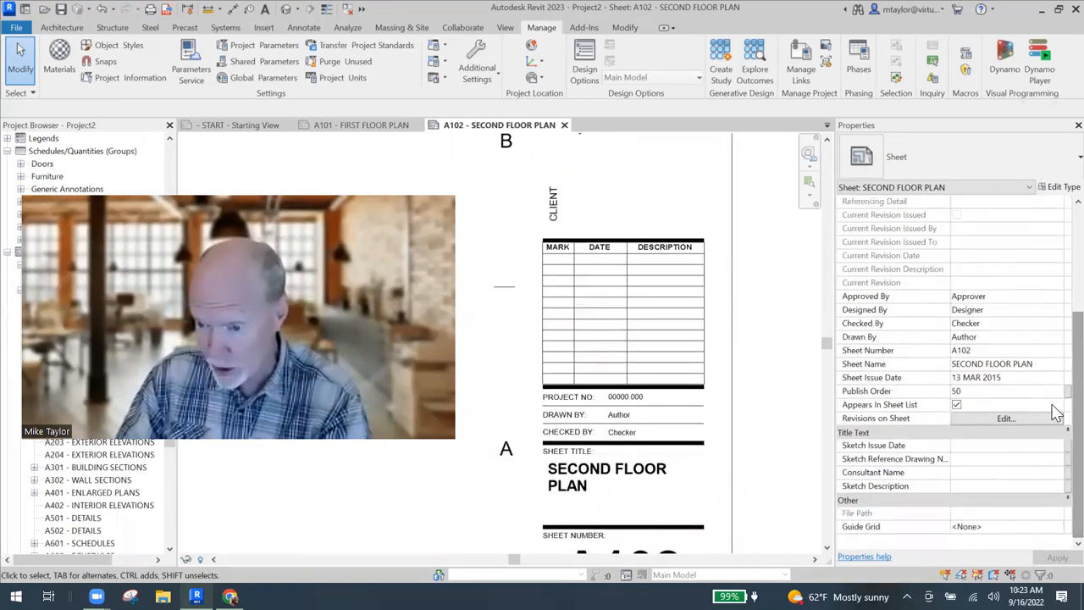
{"action": "left_click", "coordinate": [1013, 420]}
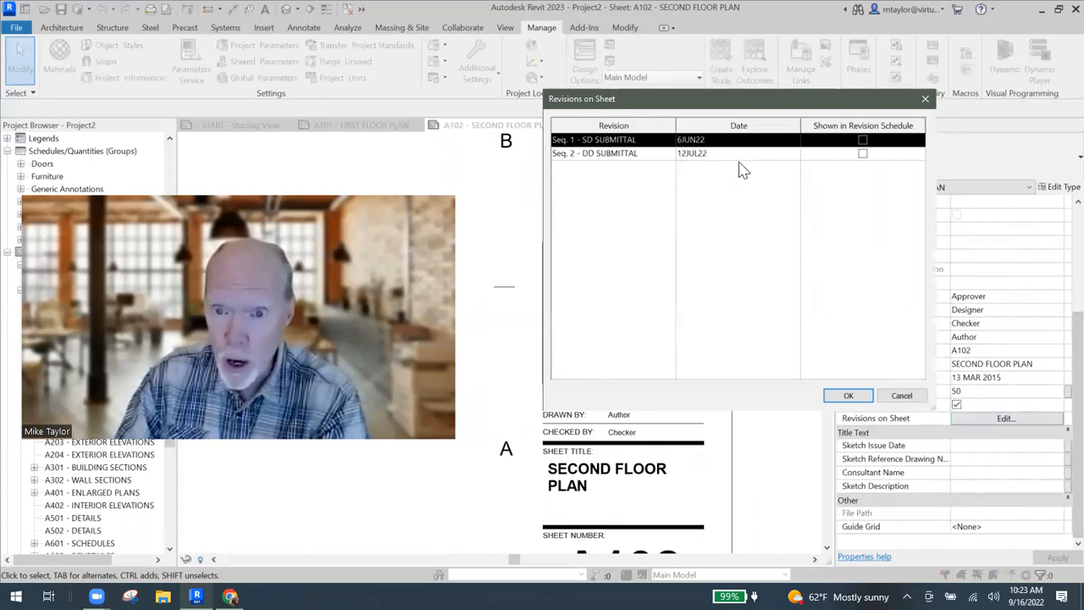
{"action": "left_click", "coordinate": [863, 154]}
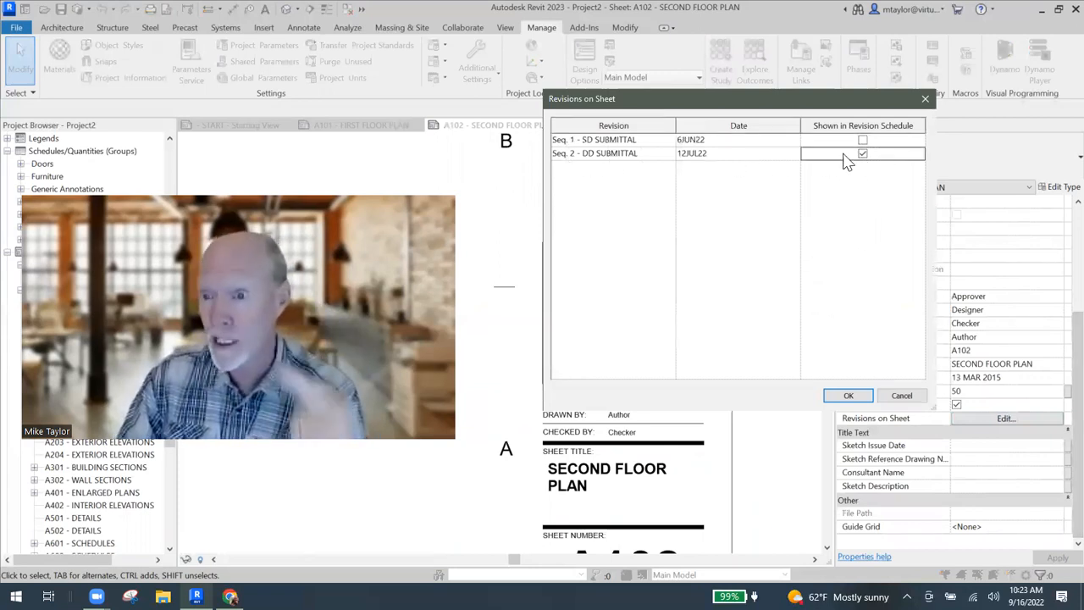
{"action": "left_click", "coordinate": [848, 395]}
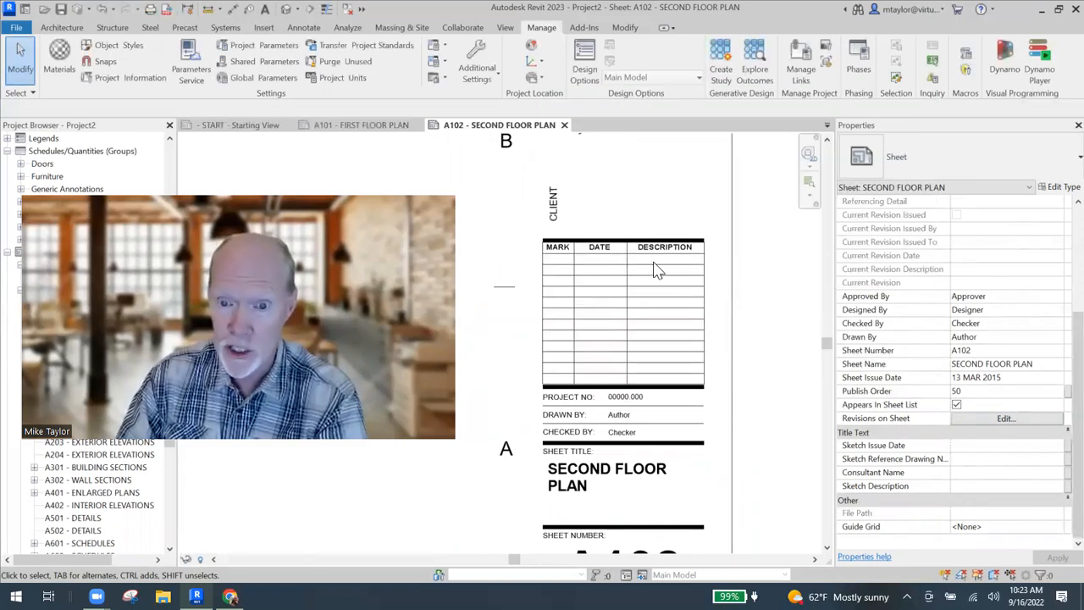
{"action": "scroll", "coordinate": [648, 271], "scroll_direction": "up", "scroll_amount": 3}
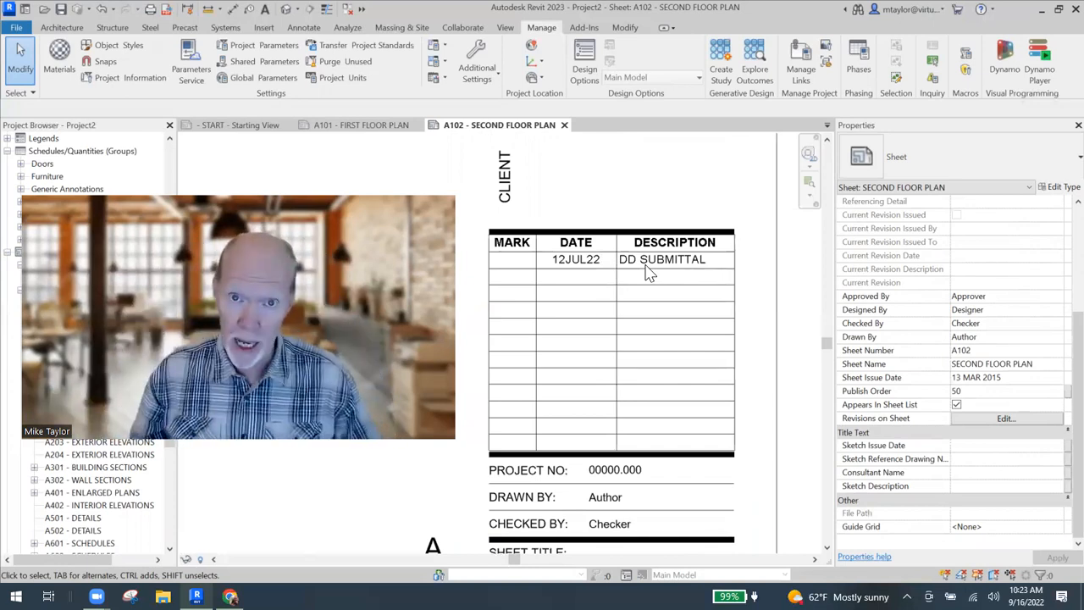
{"action": "scroll", "coordinate": [656, 288], "scroll_direction": "down", "scroll_amount": 2}
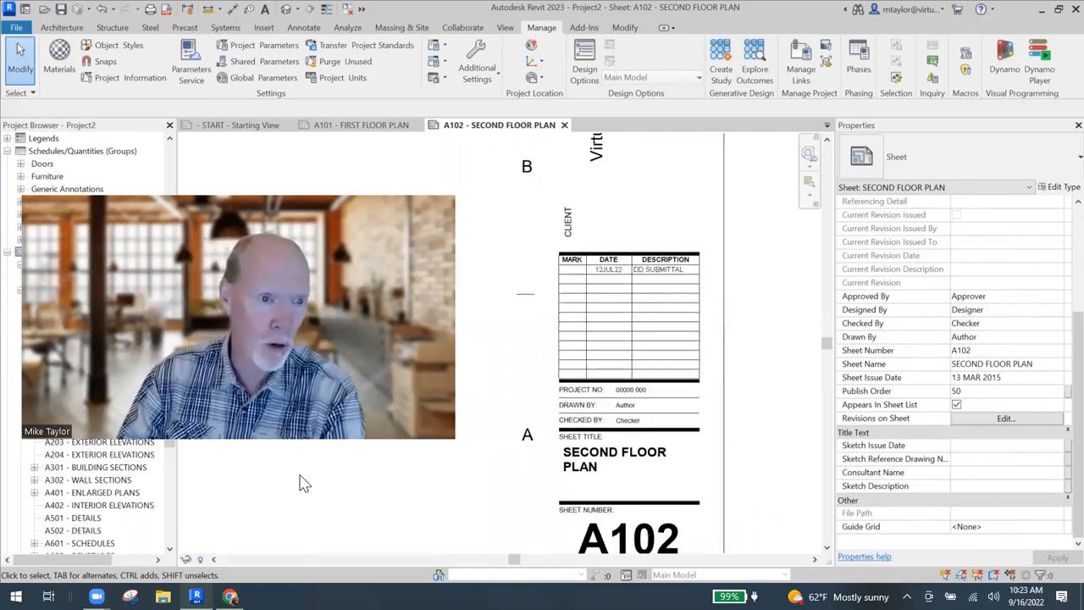
- Return to sheet A101 - FIRST FLOOR PLAN and add a third revision dated 25DEC22 to the project's Sheet Issues/Revisions
{"action": "left_click", "coordinate": [368, 127]}
{"action": "scroll", "coordinate": [778, 328], "scroll_direction": "up", "scroll_amount": 4}
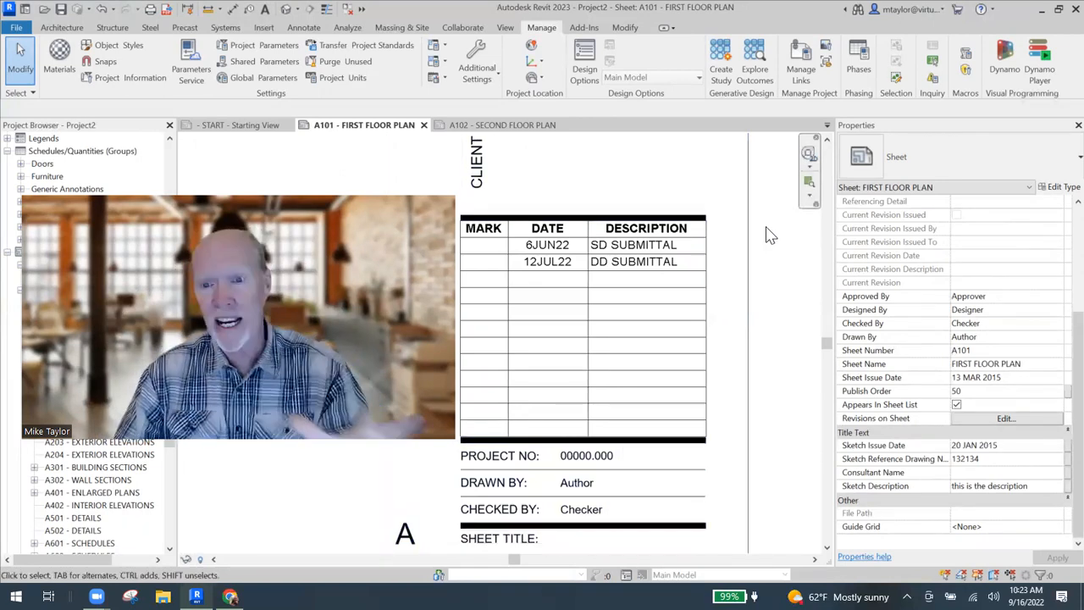
{"action": "scroll", "coordinate": [777, 247], "scroll_direction": "down", "scroll_amount": 2}
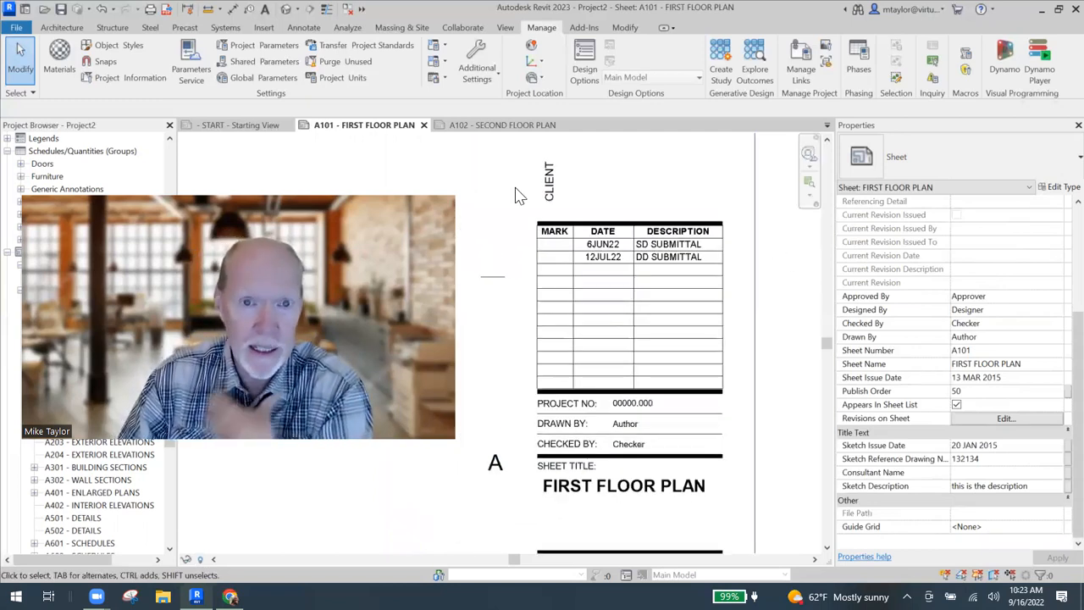
{"action": "left_click", "coordinate": [480, 75]}
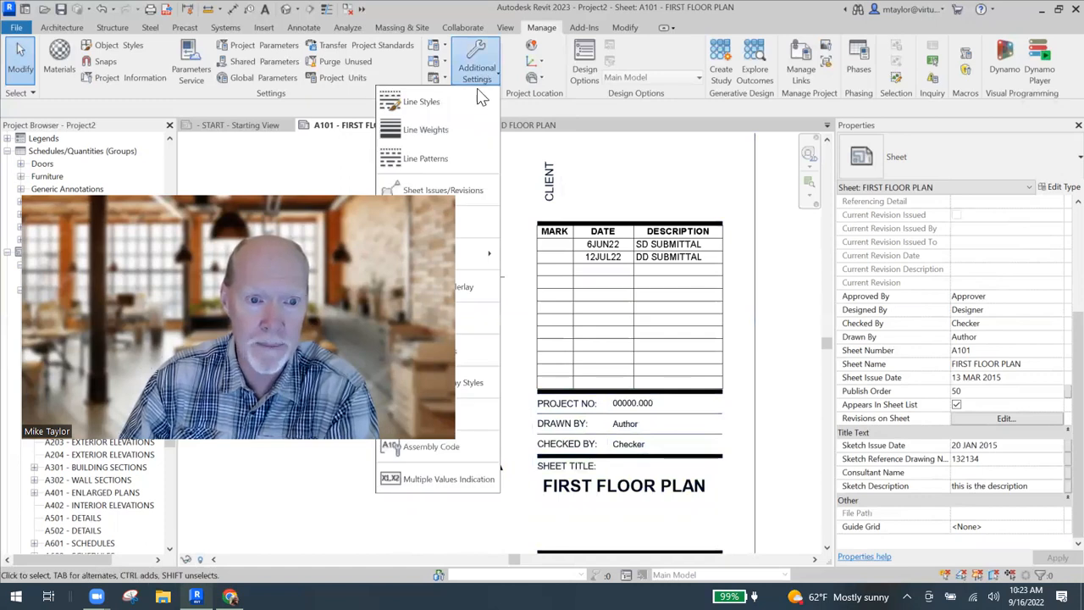
{"action": "left_click", "coordinate": [449, 191]}
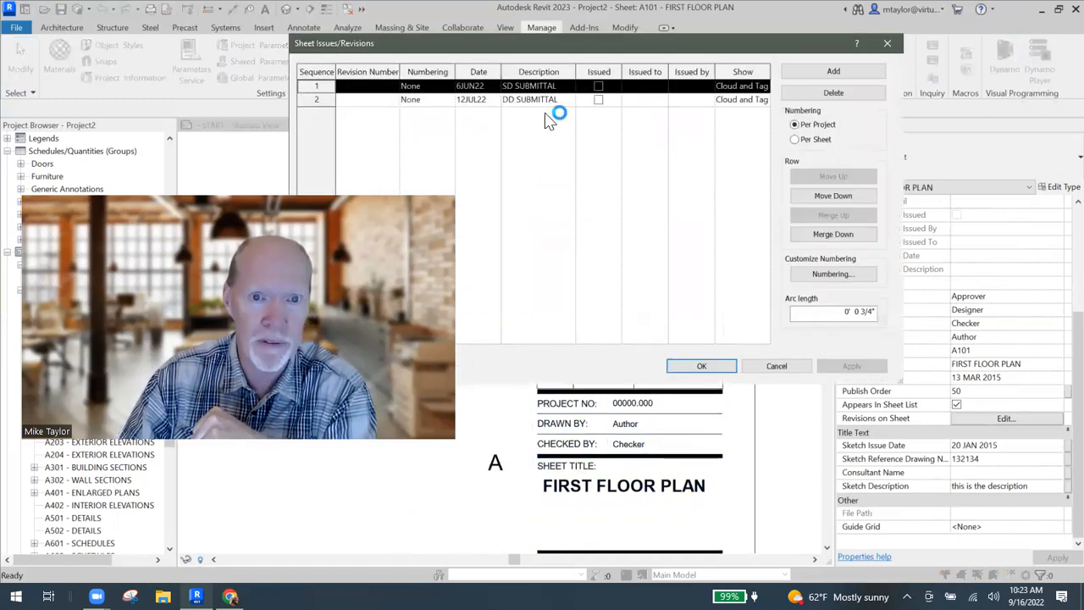
{"action": "left_click", "coordinate": [834, 72]}
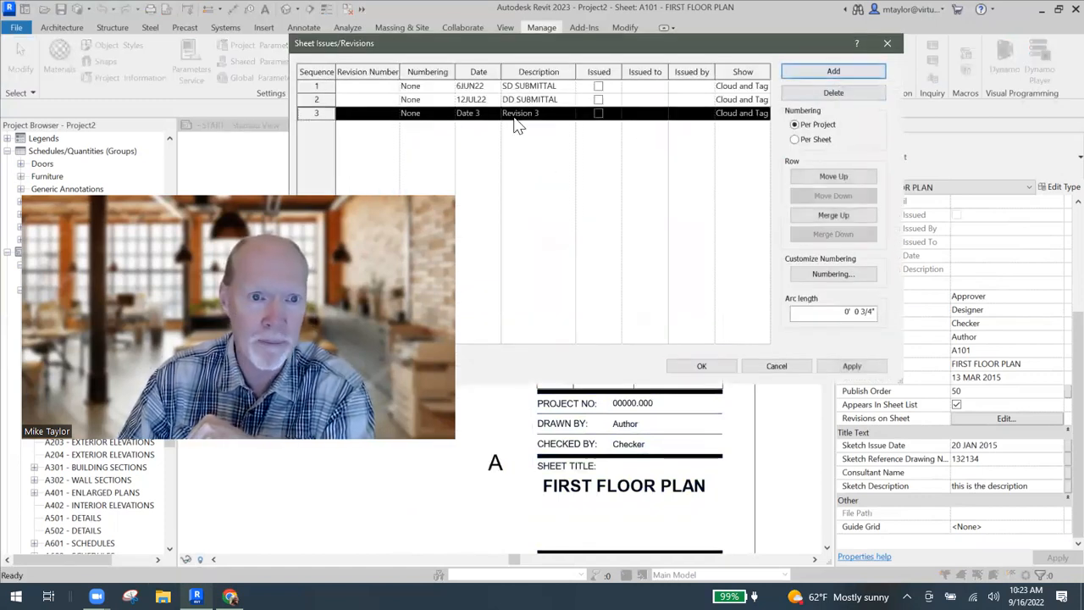
{"action": "left_click", "coordinate": [474, 117]}
{"action": "left_click_drag", "start_coordinate": [488, 110], "coordinate": [446, 118]}
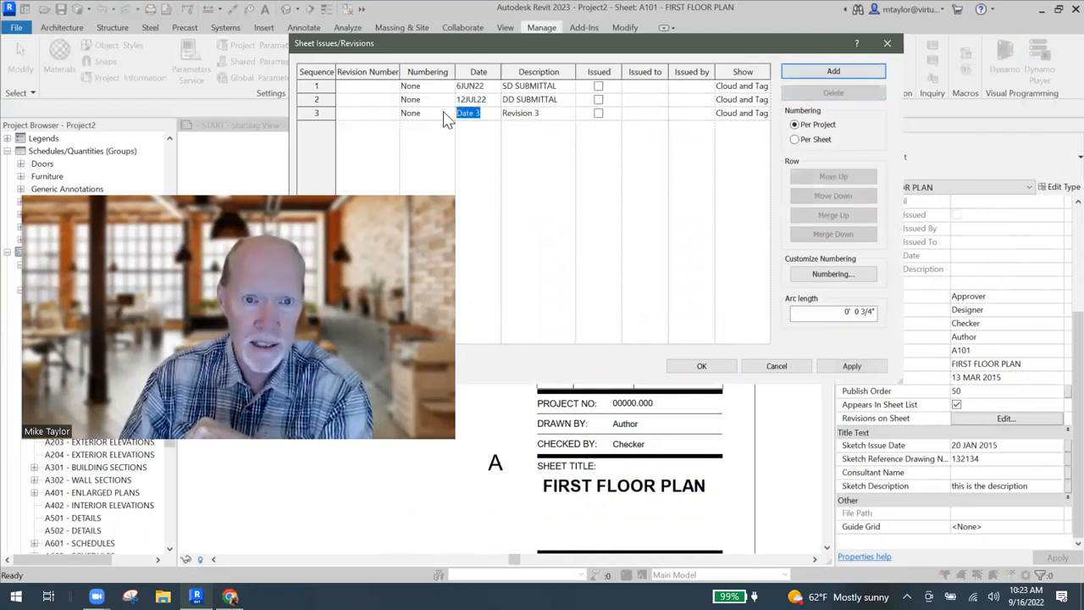
{"action": "type", "text": "25DEC22"}
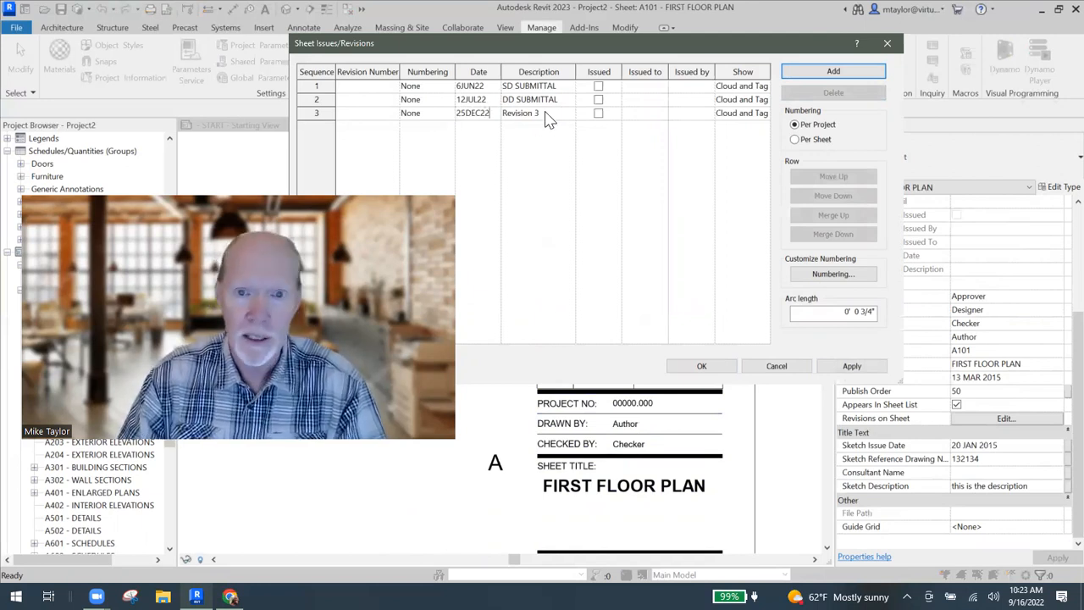
- Set the description of revision sequence 3 to FINAL SUBMITTAL and accept the revision settings
{"action": "left_click", "coordinate": [547, 114]}
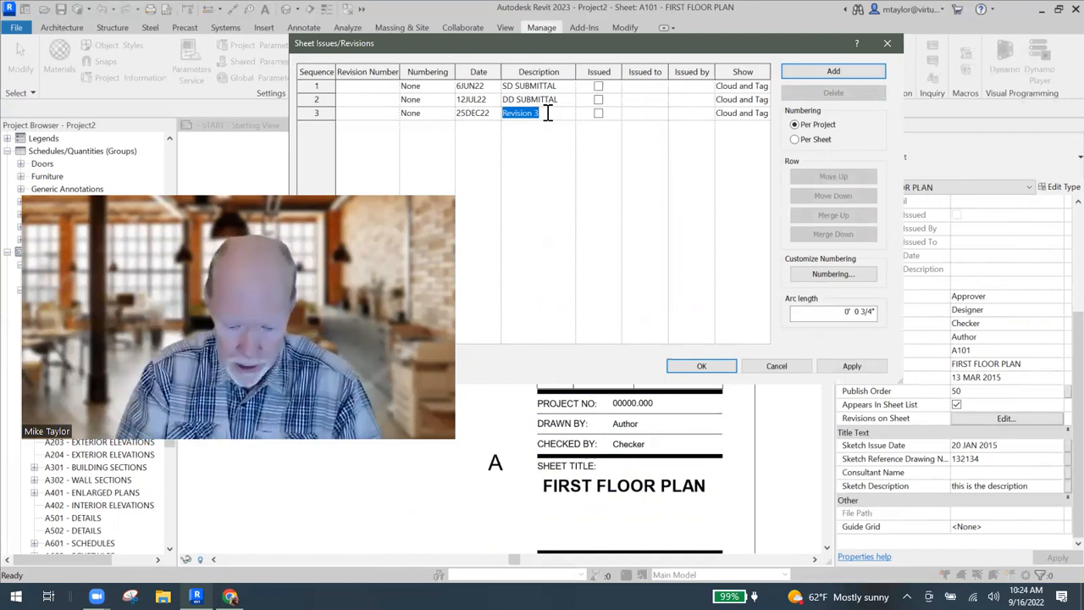
{"action": "type", "text": "FINAL SUBMI"}
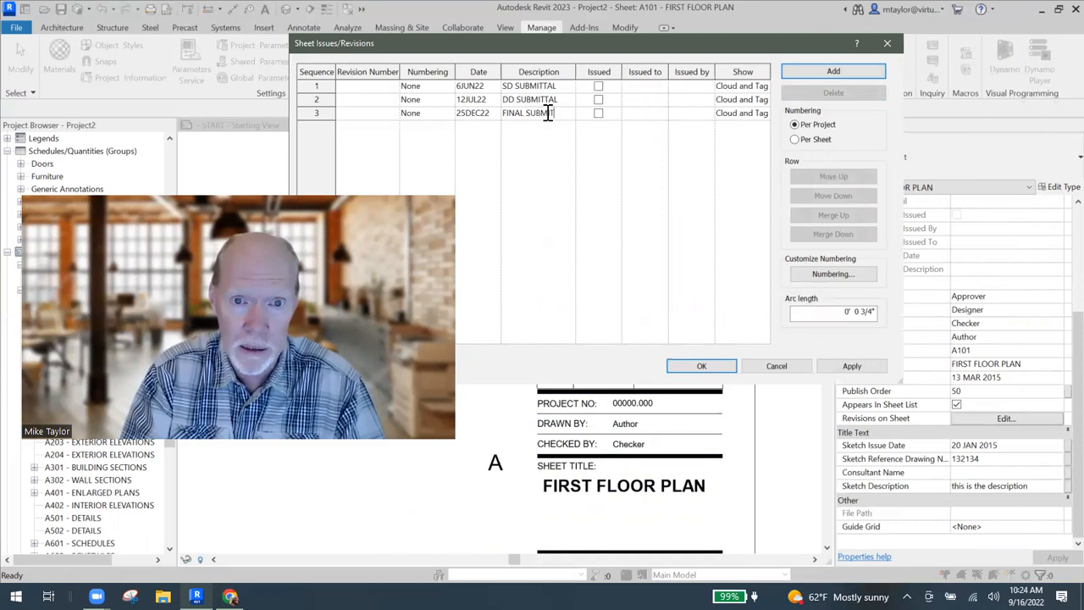
{"action": "left_click", "coordinate": [701, 366]}
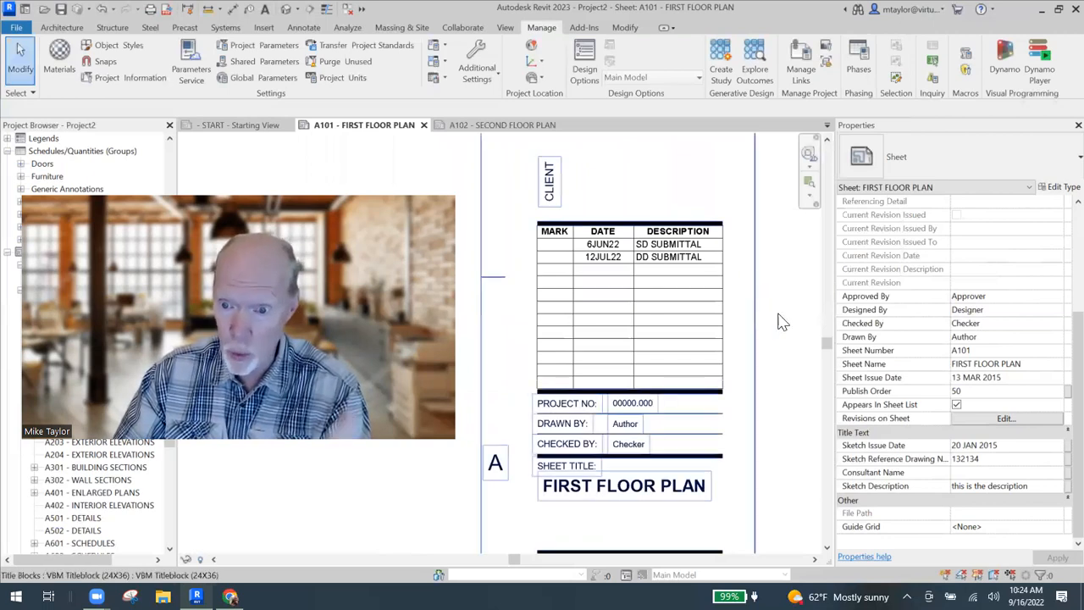
- Show the Seq. 3 - FINAL SUBMITTAL revision in the revision schedule of sheet A101 - FIRST FLOOR PLAN
{"action": "left_click", "coordinate": [779, 316]}
{"action": "left_click", "coordinate": [808, 399]}
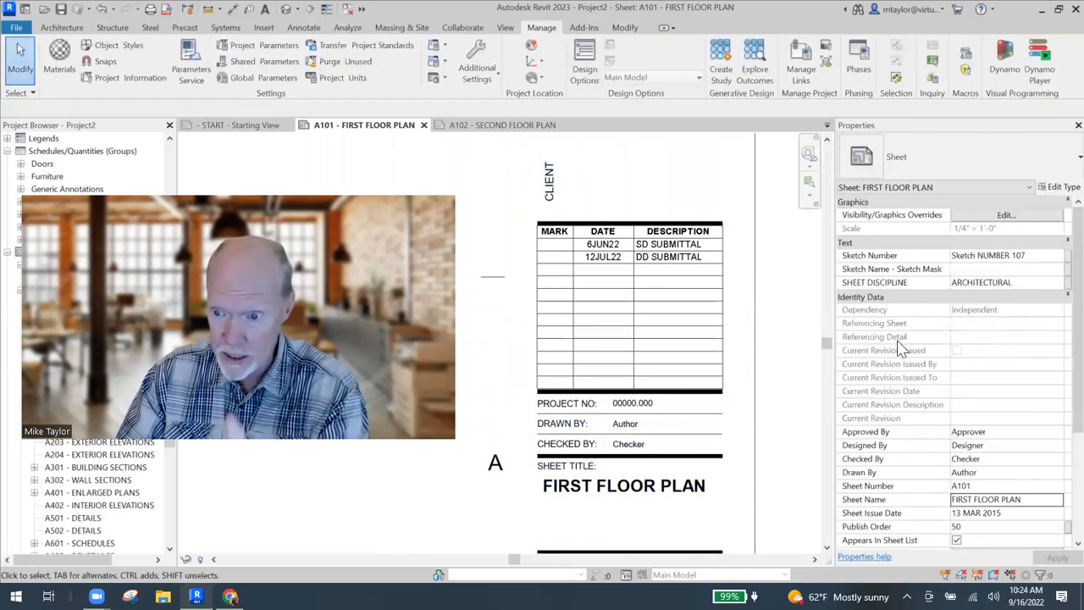
{"action": "scroll", "coordinate": [1003, 508], "scroll_direction": "down", "scroll_amount": 5}
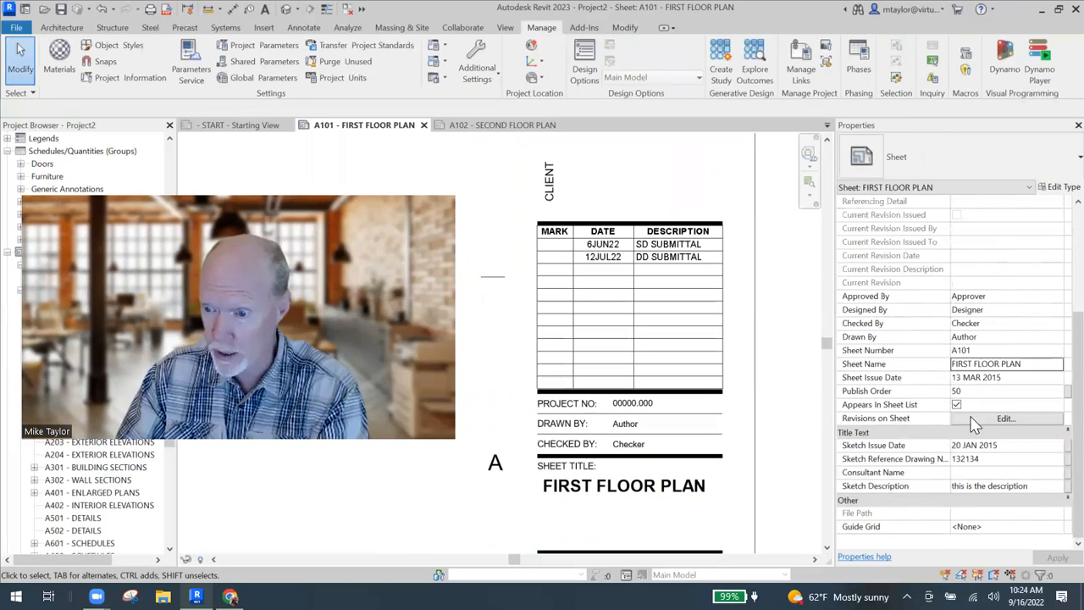
{"action": "left_click", "coordinate": [1006, 419]}
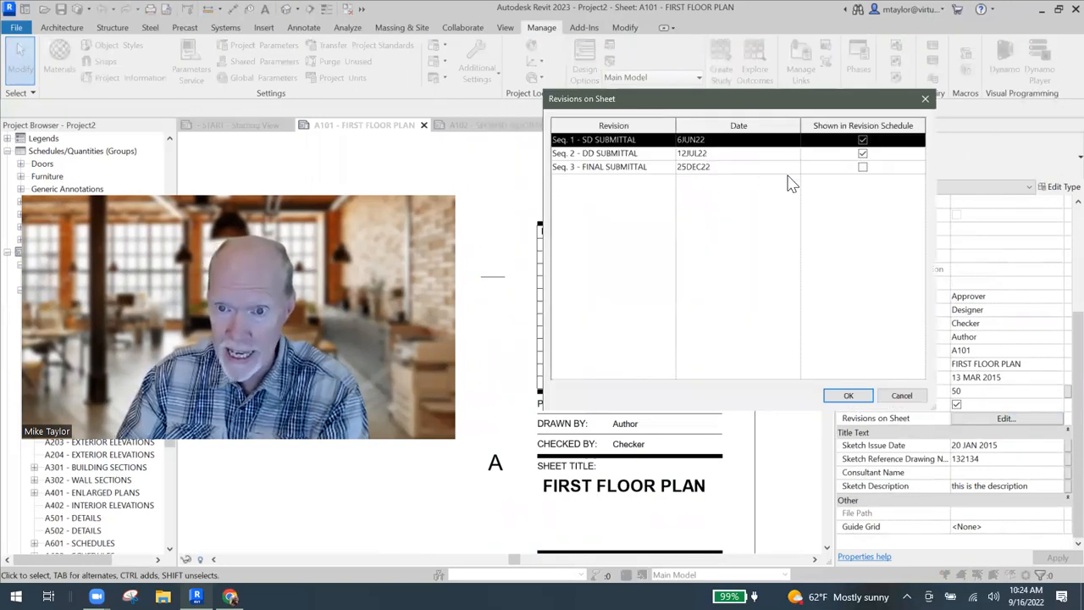
{"action": "left_click", "coordinate": [862, 167]}
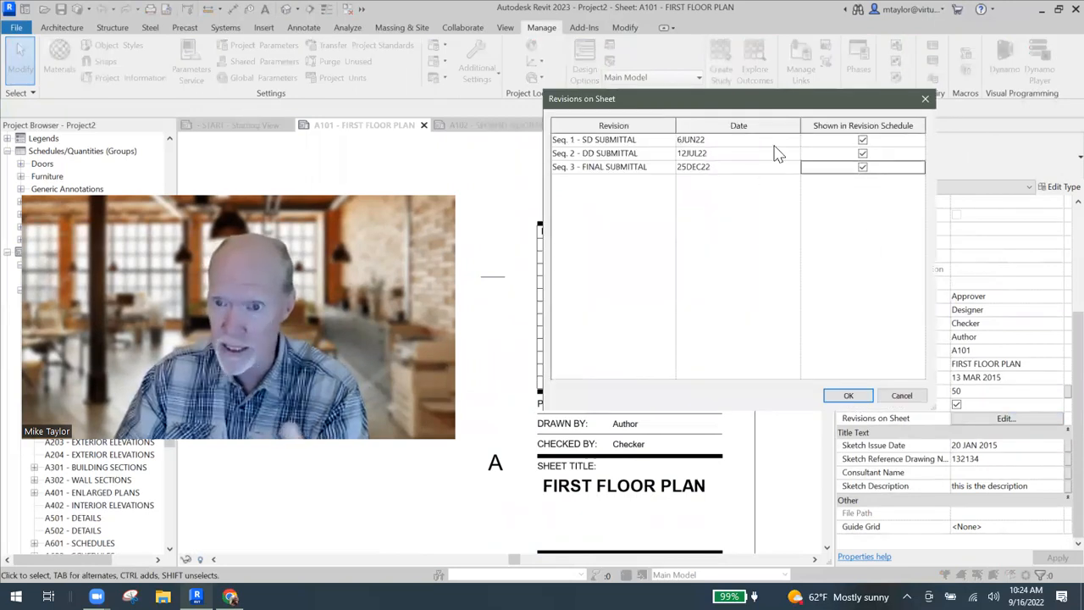
{"action": "left_click", "coordinate": [848, 396]}
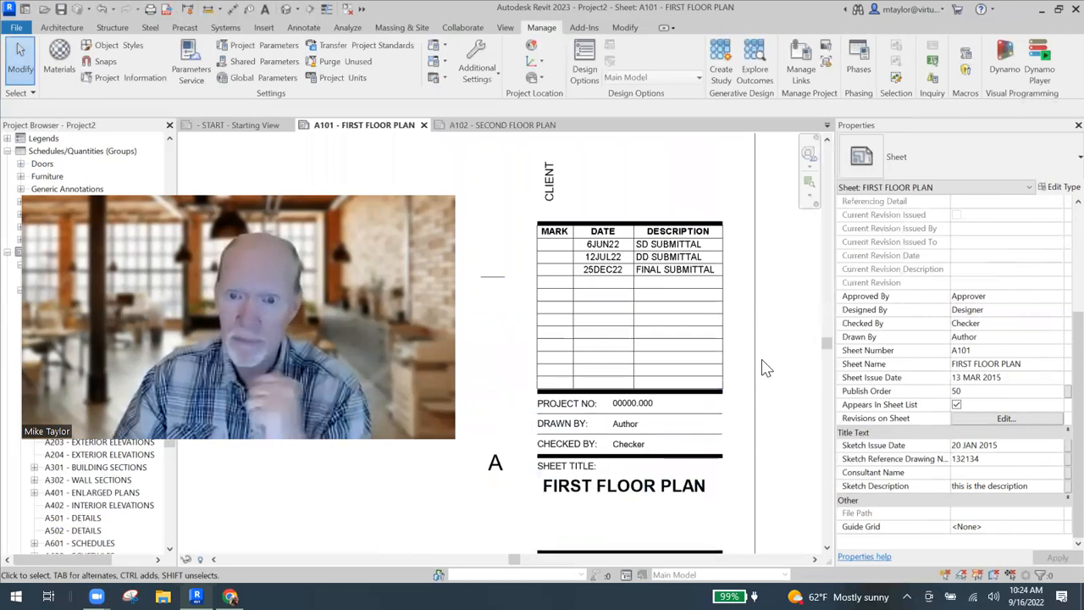
- Switch to sheet A102 - SECOND FLOOR PLAN and show the Seq. 3 - FINAL SUBMITTAL revision in its revision schedule
{"action": "left_click", "coordinate": [501, 125]}
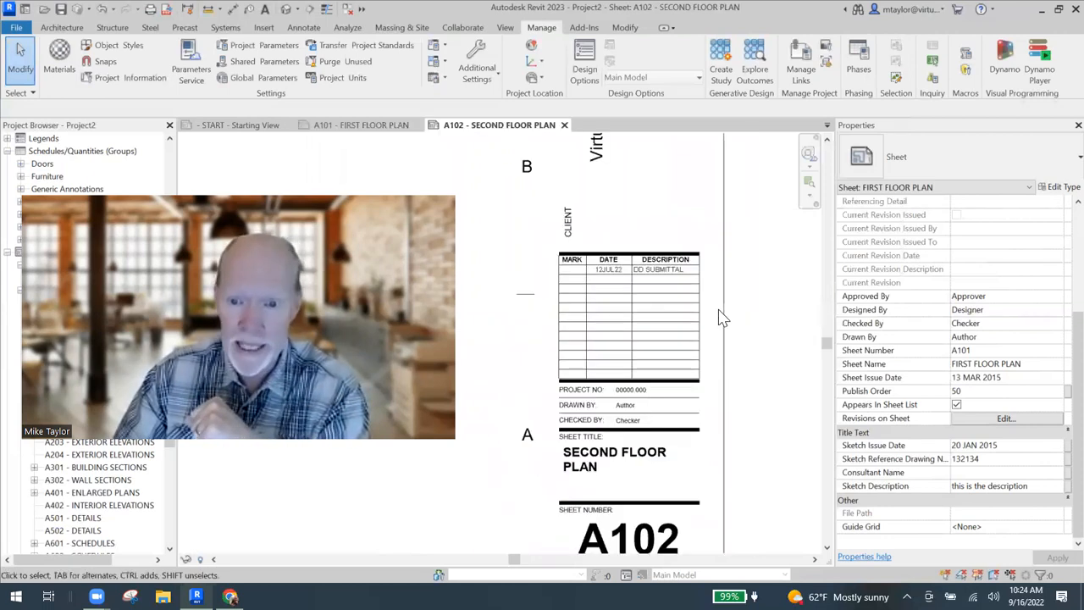
{"action": "left_click", "coordinate": [1005, 418]}
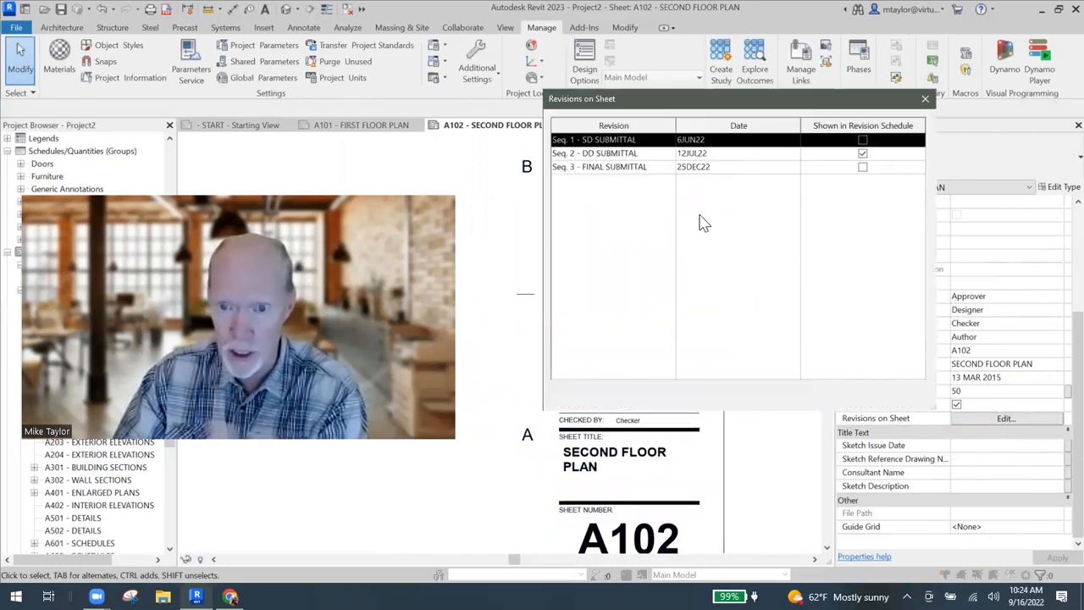
{"action": "left_click", "coordinate": [863, 167]}
{"action": "left_click", "coordinate": [847, 396]}
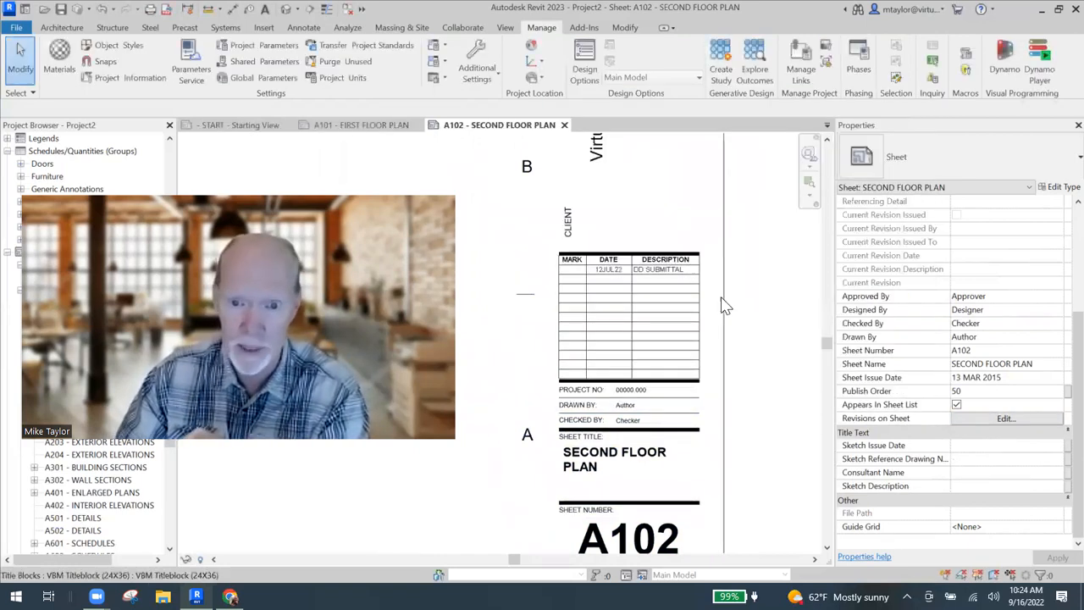
{"action": "scroll", "coordinate": [754, 288], "scroll_direction": "up", "scroll_amount": 1}
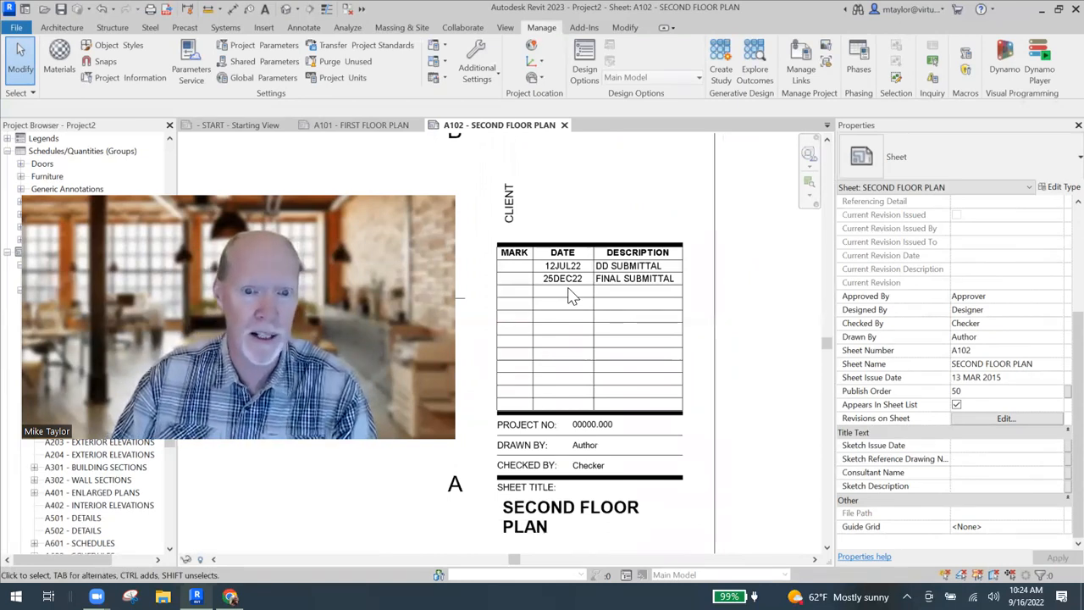
{"action": "scroll", "coordinate": [591, 270], "scroll_direction": "down", "scroll_amount": 2}
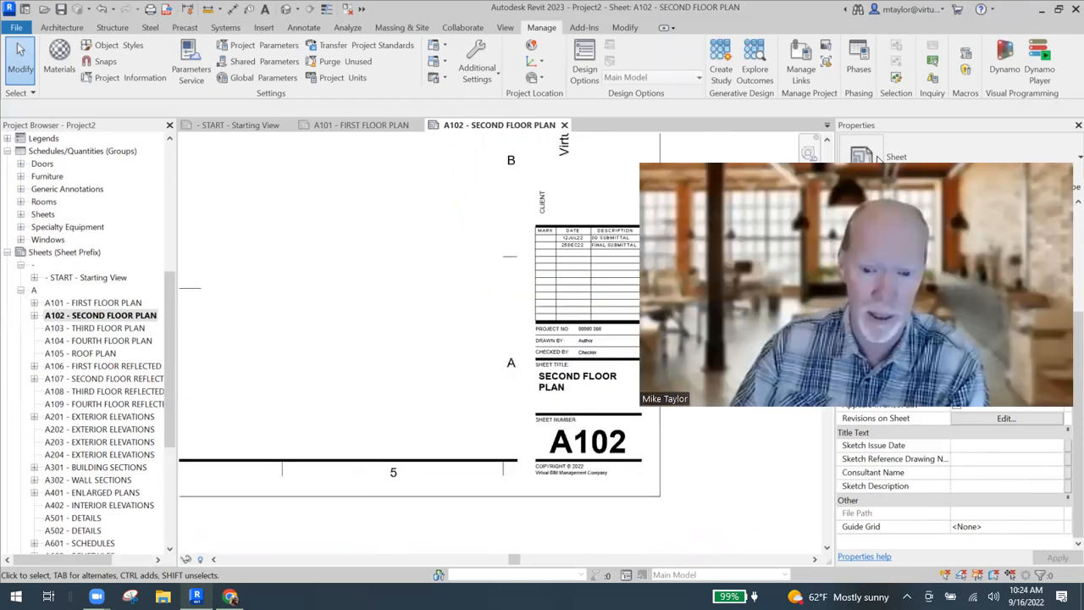
- Examine the second floor plan on sheet A102, and the first floor plan on sheet A101 around the lobby entrance
{"action": "scroll", "coordinate": [393, 321], "scroll_direction": "down", "scroll_amount": 1}
{"action": "middle_click_drag", "start_coordinate": [392, 321], "coordinate": [515, 441]}
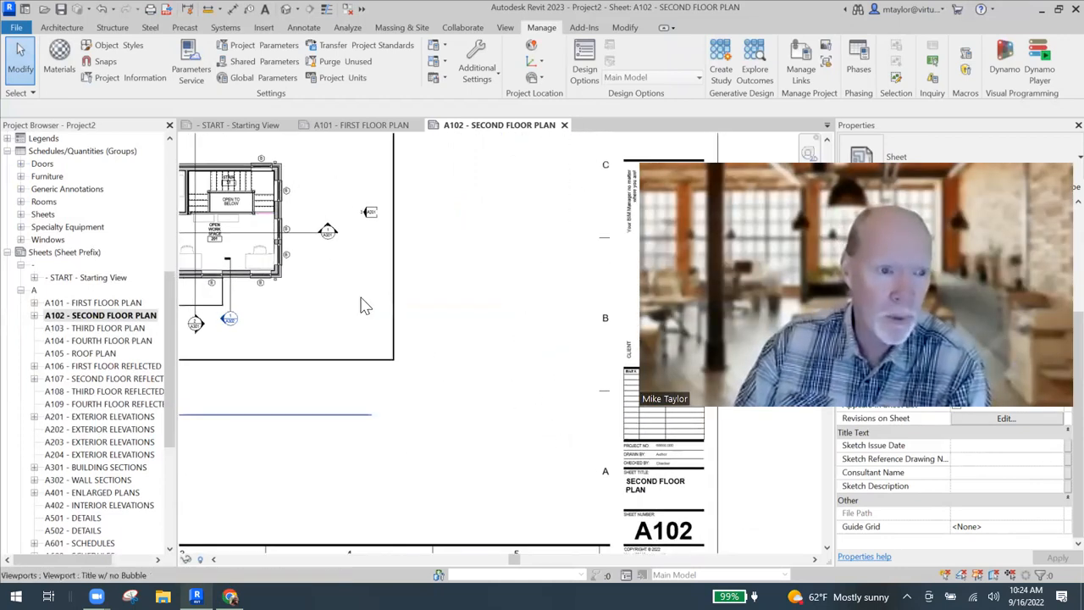
{"action": "middle_click_drag", "start_coordinate": [361, 300], "coordinate": [493, 335]}
{"action": "middle_click_drag", "start_coordinate": [399, 341], "coordinate": [499, 357]}
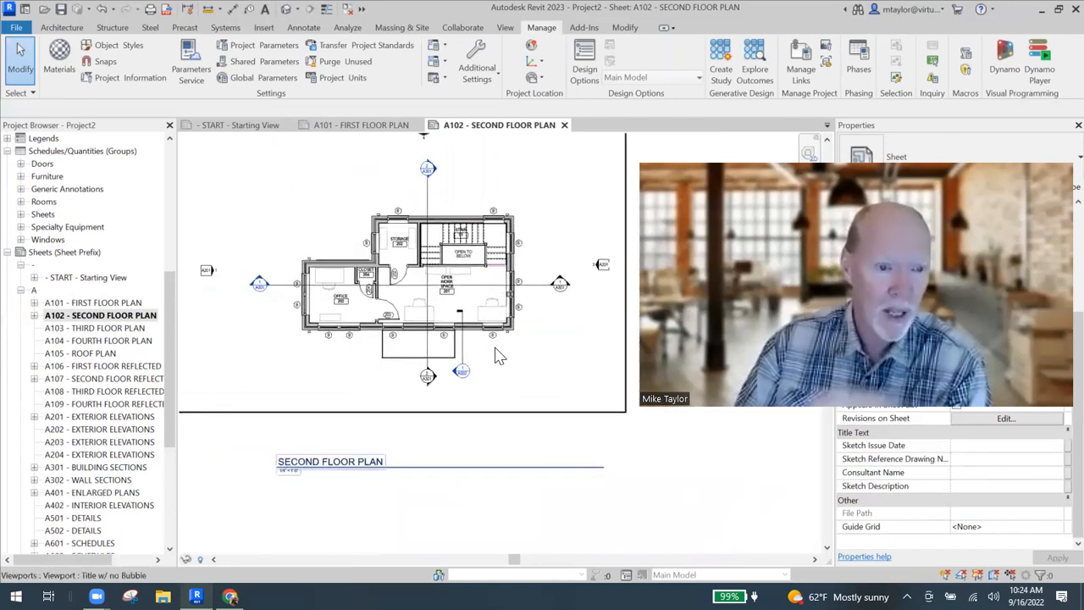
{"action": "left_click", "coordinate": [359, 126]}
{"action": "scroll", "coordinate": [426, 322], "scroll_direction": "down", "scroll_amount": 4}
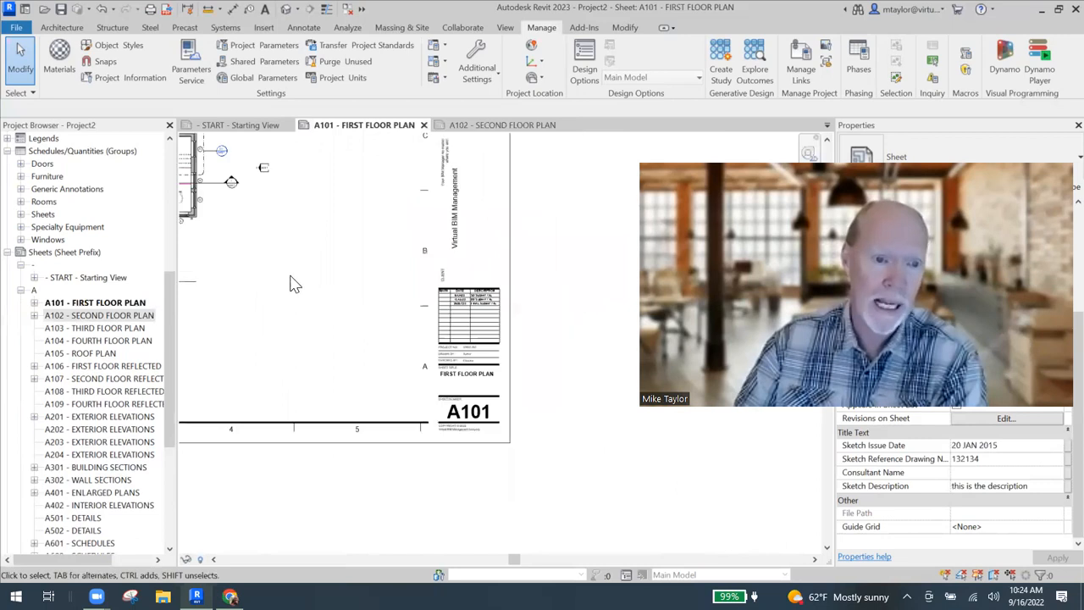
{"action": "scroll", "coordinate": [246, 320], "scroll_direction": "up", "scroll_amount": 2}
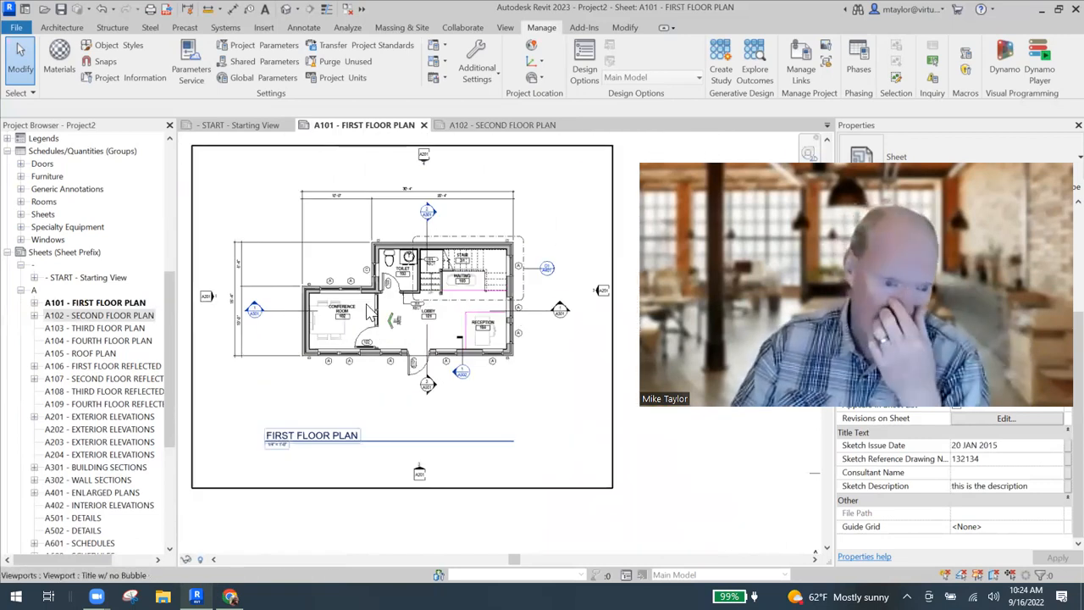
{"action": "scroll", "coordinate": [368, 314], "scroll_direction": "up", "scroll_amount": 3}
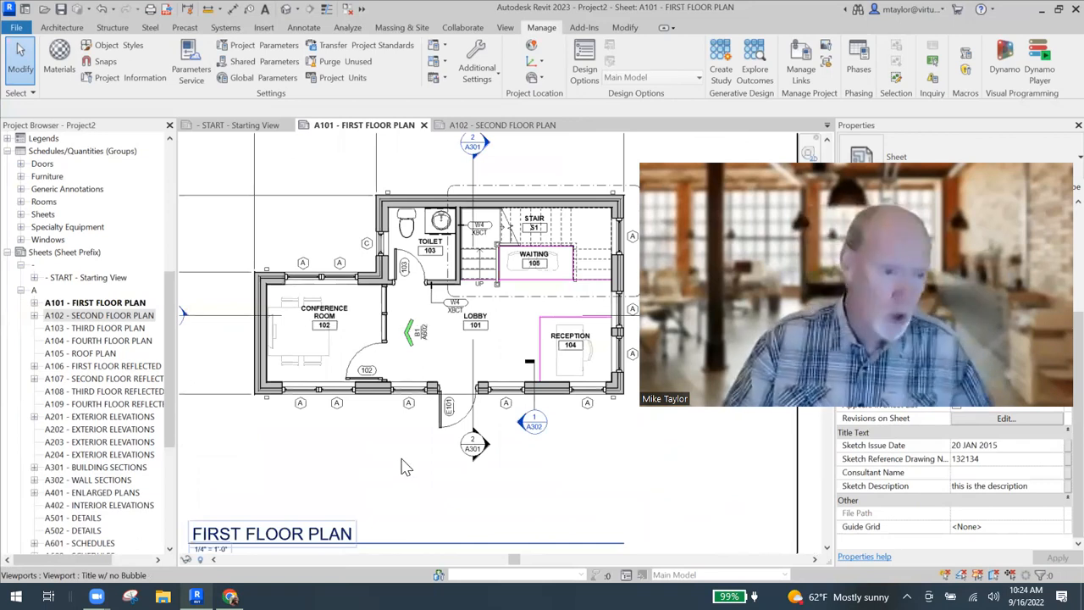
{"action": "scroll", "coordinate": [403, 407], "scroll_direction": "up", "scroll_amount": 3}
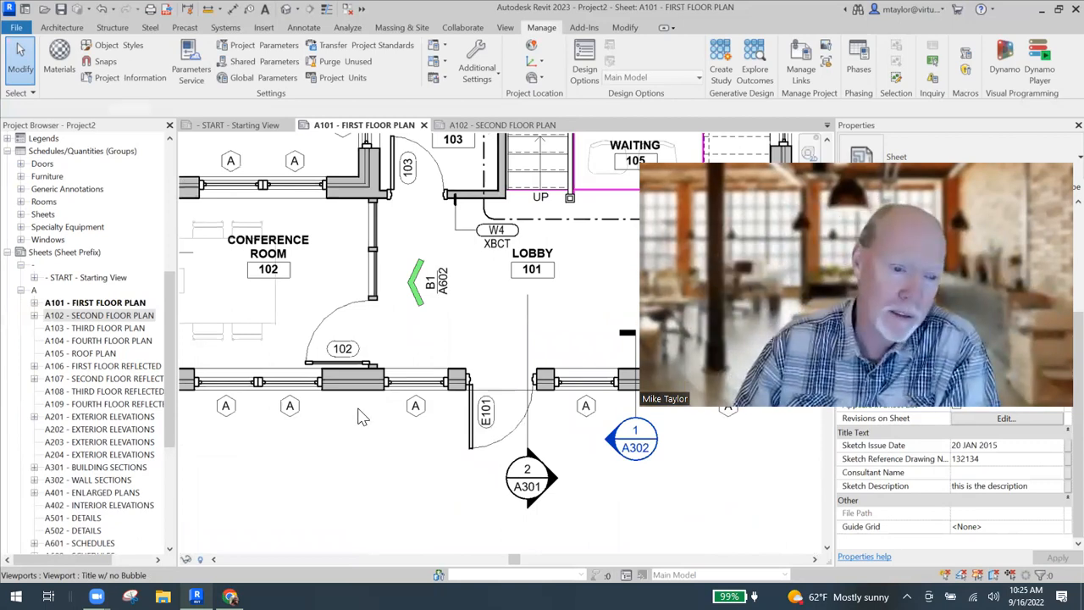
{"action": "left_click", "coordinate": [359, 415]}
{"action": "scroll", "coordinate": [351, 409], "scroll_direction": "up", "scroll_amount": 2}
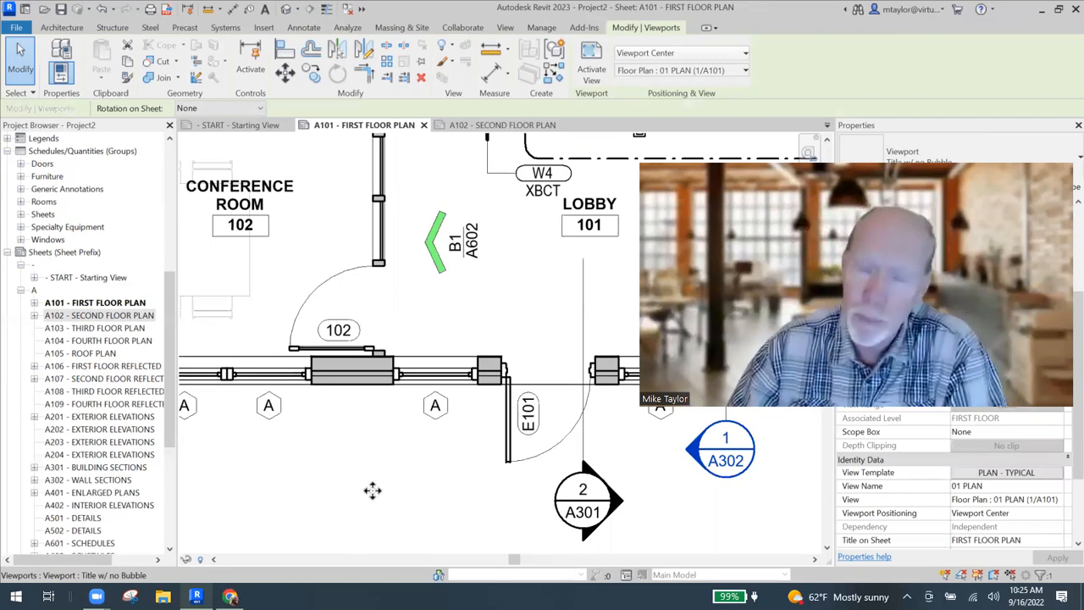
- Open the 01 PLAN floor plan view
{"action": "left_click", "coordinate": [168, 176]}
{"action": "left_click", "coordinate": [64, 214]}
{"action": "double_click", "coordinate": [67, 214]}
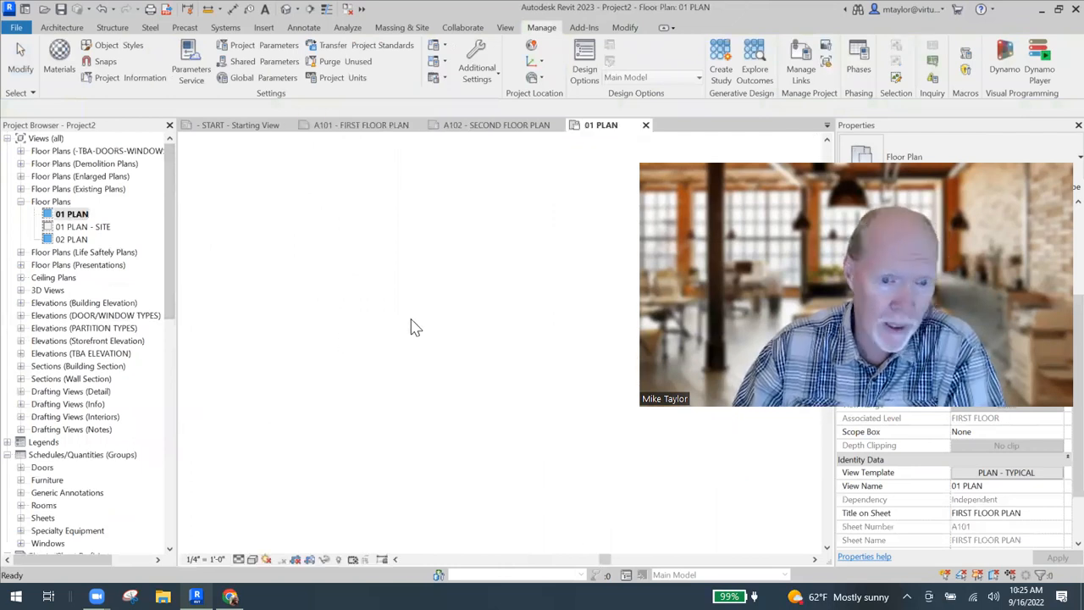
- Flip conference room door 102 in the 01 PLAN view so that it swings into the lobby
{"action": "scroll", "coordinate": [434, 314], "scroll_direction": "up", "scroll_amount": 3}
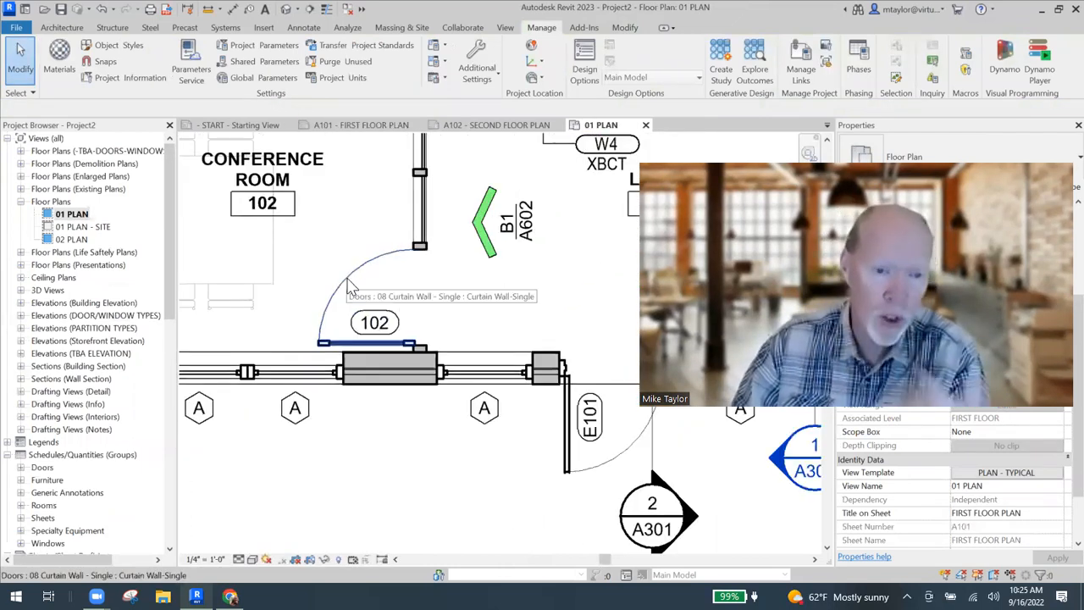
{"action": "middle_click_drag", "start_coordinate": [361, 280], "coordinate": [305, 341]}
{"action": "left_click", "coordinate": [303, 340]}
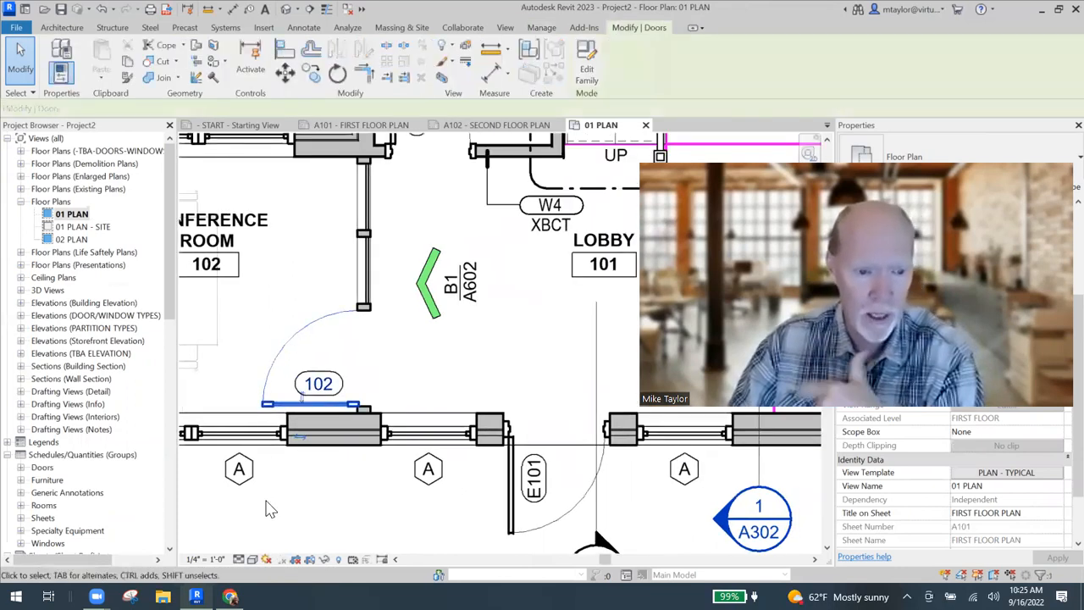
{"action": "key", "text": "space"}
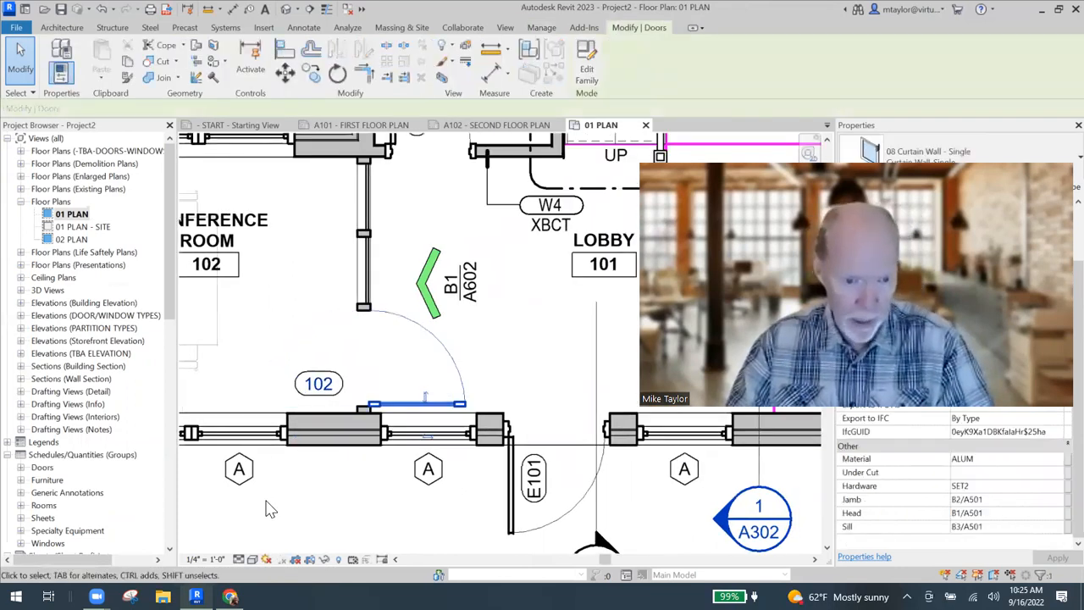
- Move the door 102 tag to the lobby side, directly above the flipped door panel
{"action": "left_click", "coordinate": [332, 389]}
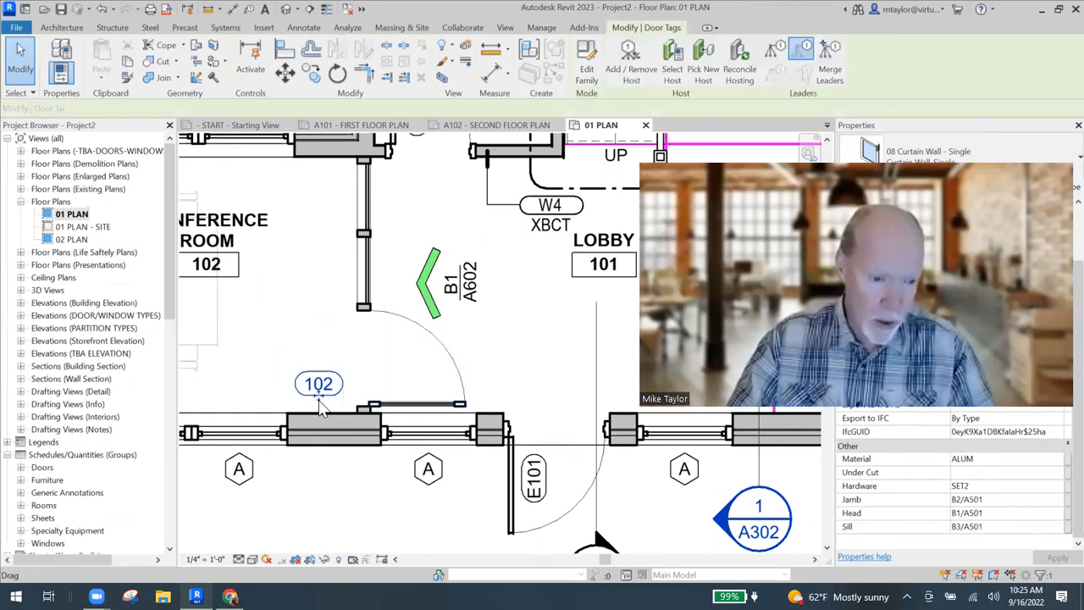
{"action": "left_click_drag", "start_coordinate": [334, 396], "coordinate": [439, 396]}
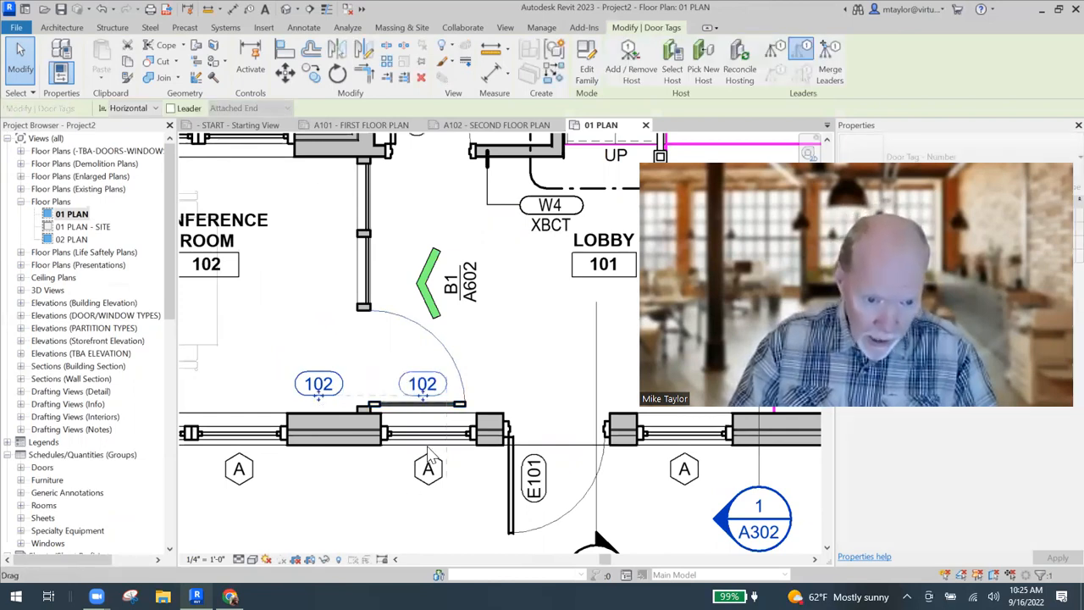
{"action": "left_click", "coordinate": [377, 506]}
{"action": "middle_click_drag", "start_coordinate": [401, 485], "coordinate": [361, 466]}
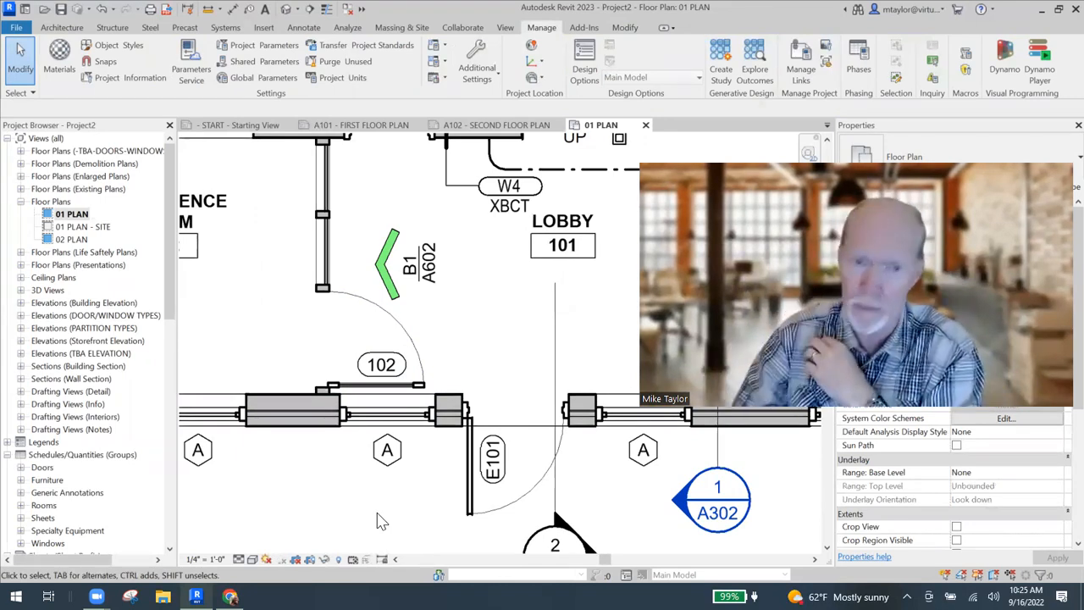
- Draw a rectangular revision cloud around door 102 and its tag, and finish the sketch
{"action": "left_click", "coordinate": [303, 27]}
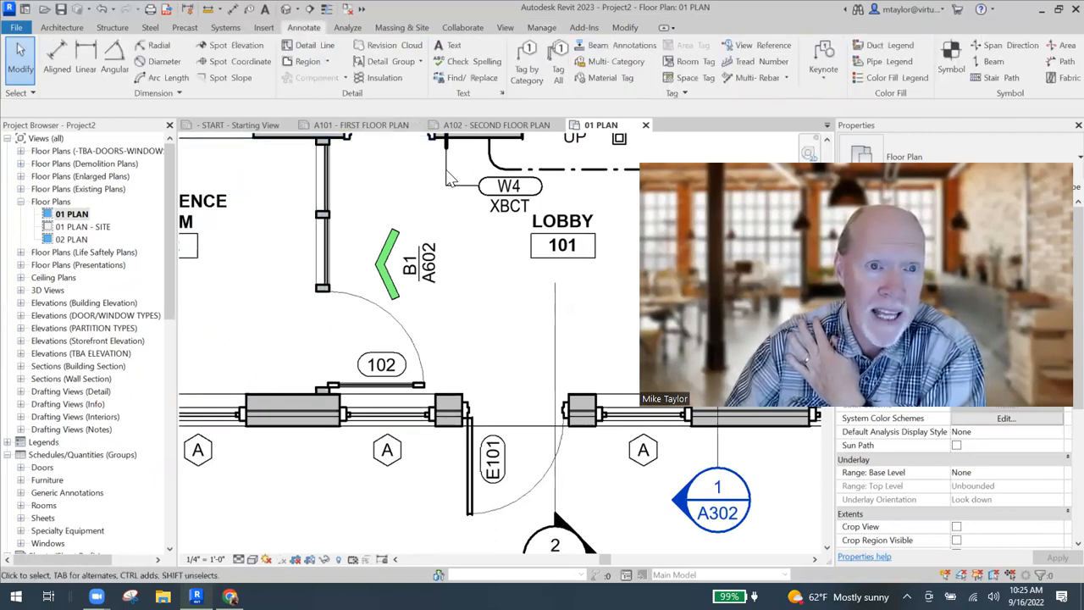
{"action": "left_click", "coordinate": [388, 45]}
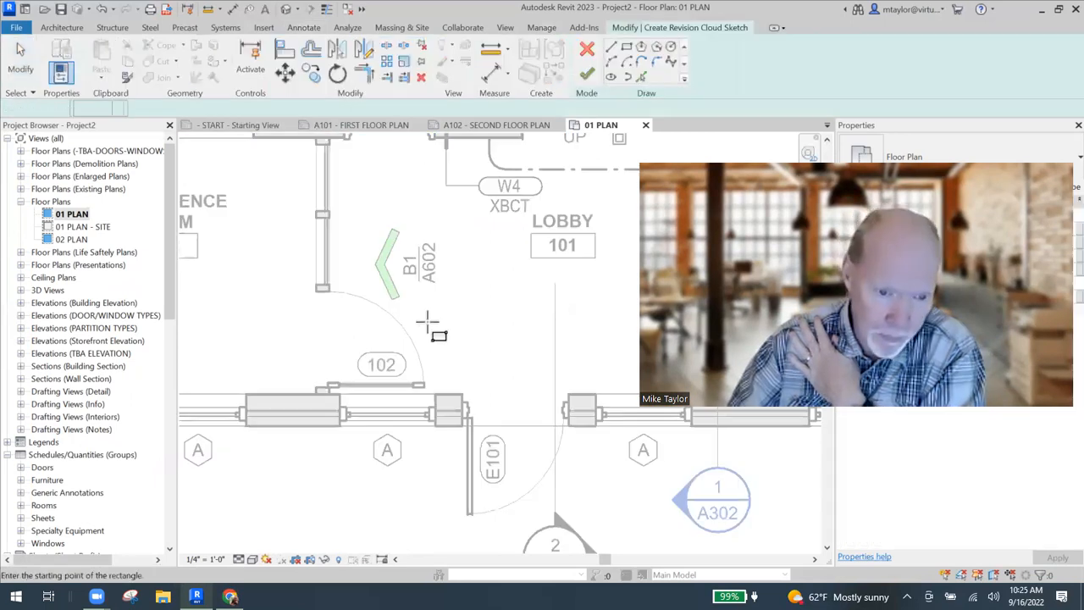
{"action": "left_click", "coordinate": [281, 270]}
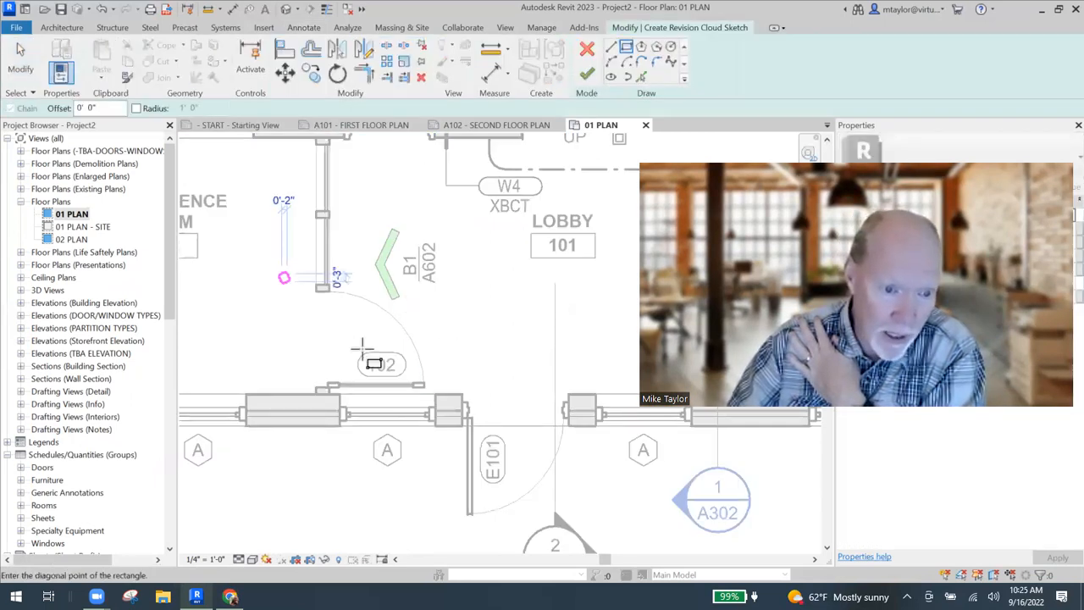
{"action": "left_click", "coordinate": [443, 416]}
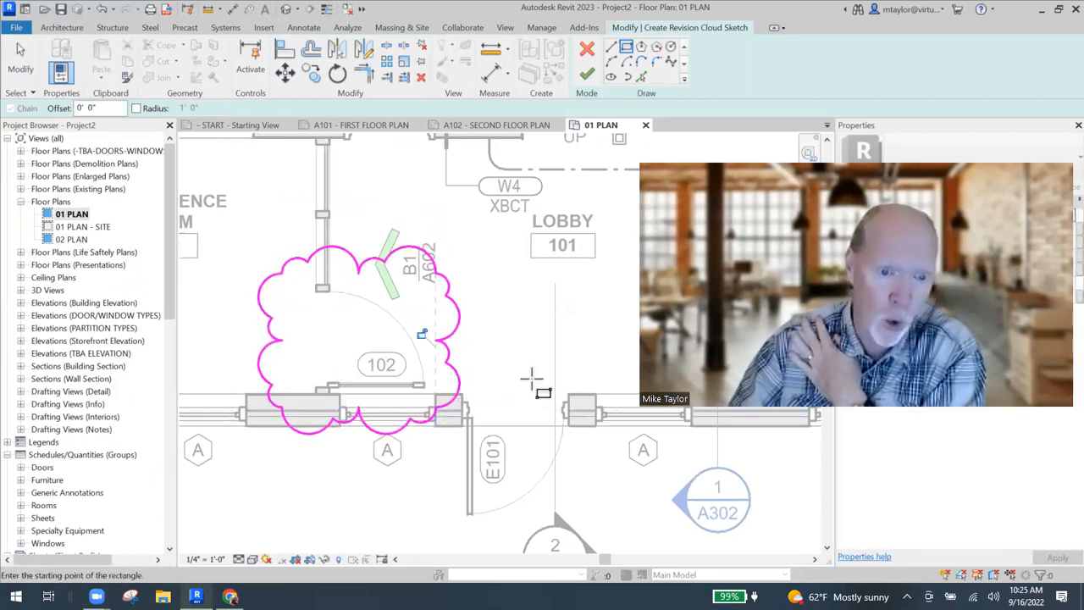
{"action": "left_click", "coordinate": [587, 75]}
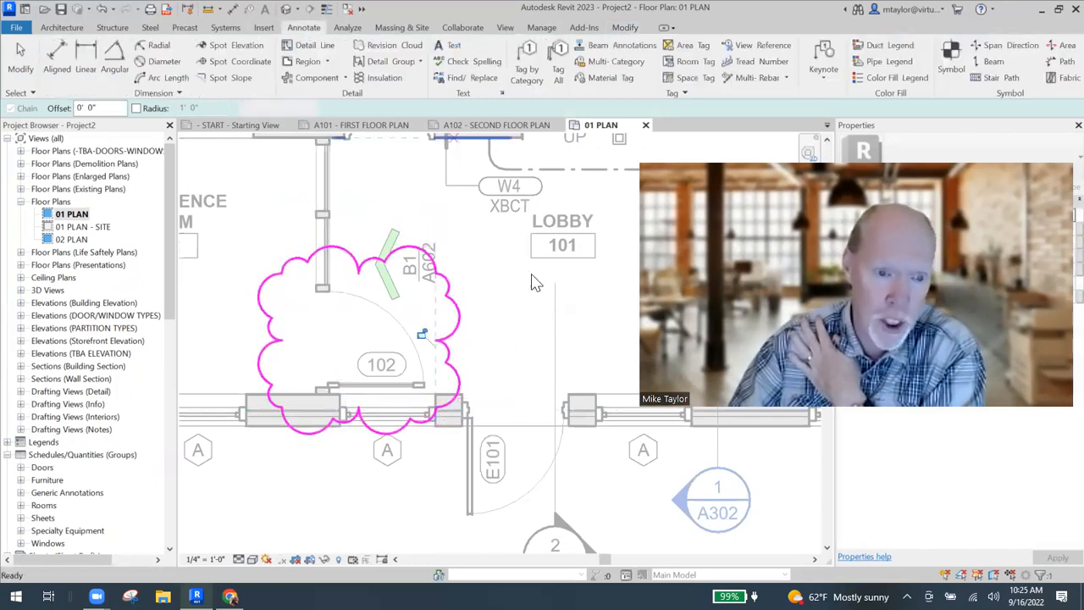
{"action": "left_click", "coordinate": [490, 303]}
{"action": "scroll", "coordinate": [419, 280], "scroll_direction": "down", "scroll_amount": 2}
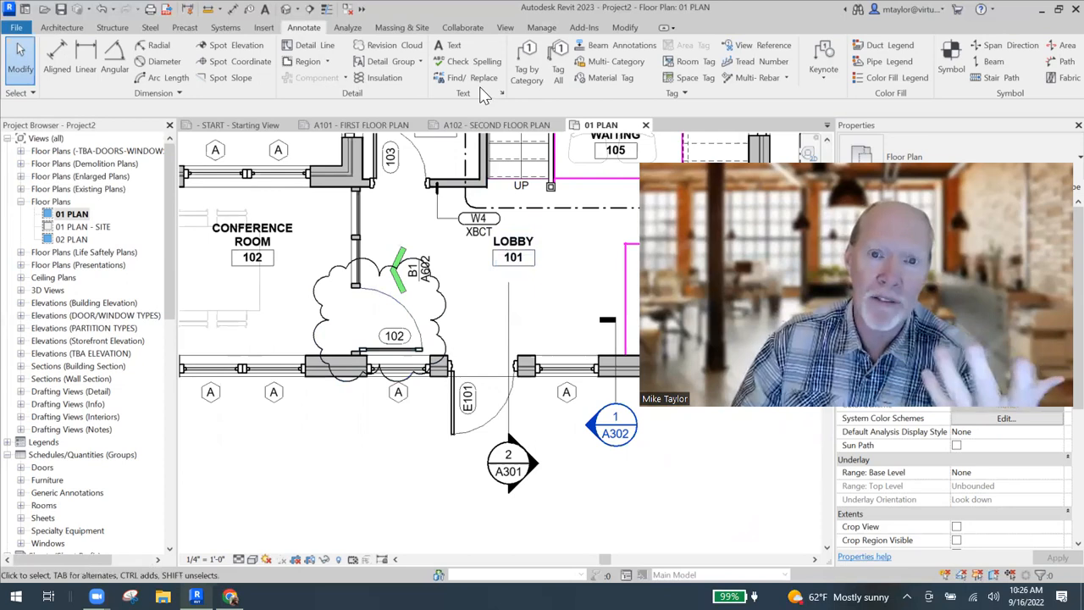
- Add a fourth revision to the project's Sheet Issues/Revisions and set its numbering to Numeric
{"action": "left_click", "coordinate": [541, 27]}
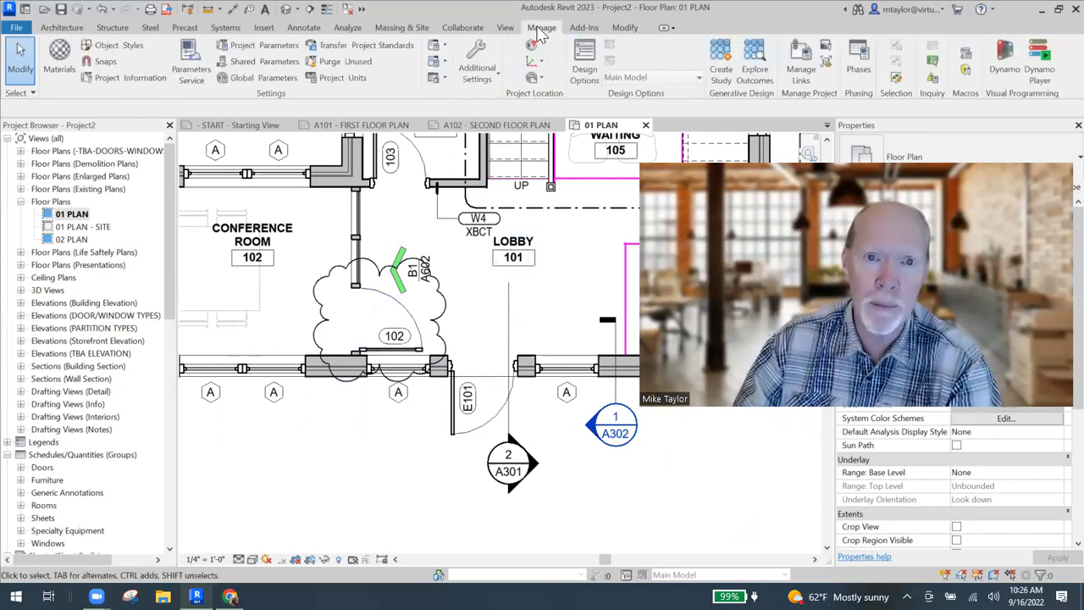
{"action": "left_click", "coordinate": [478, 74]}
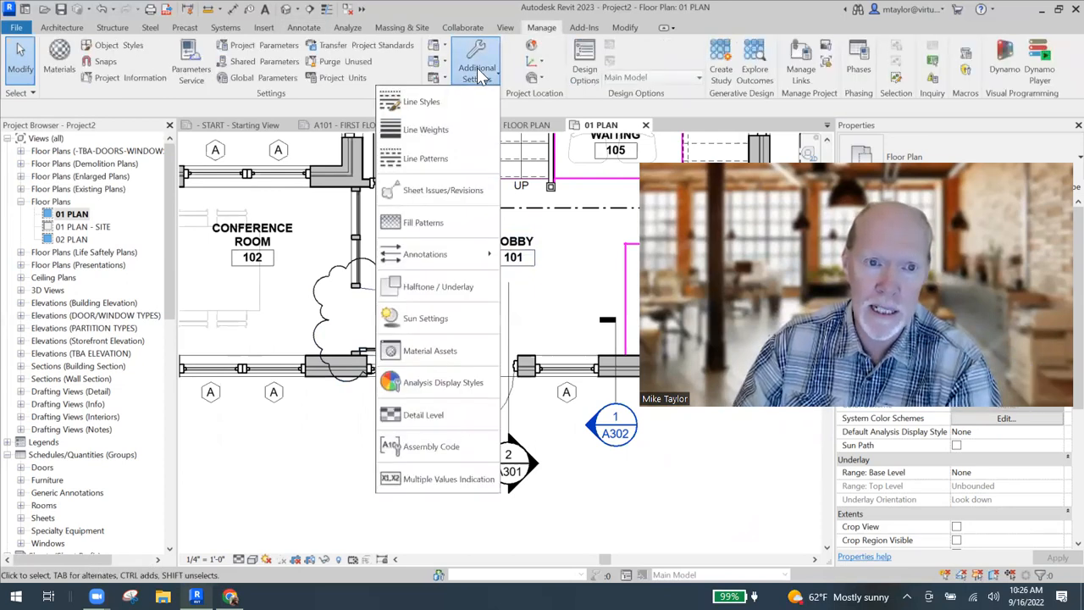
{"action": "left_click", "coordinate": [447, 193]}
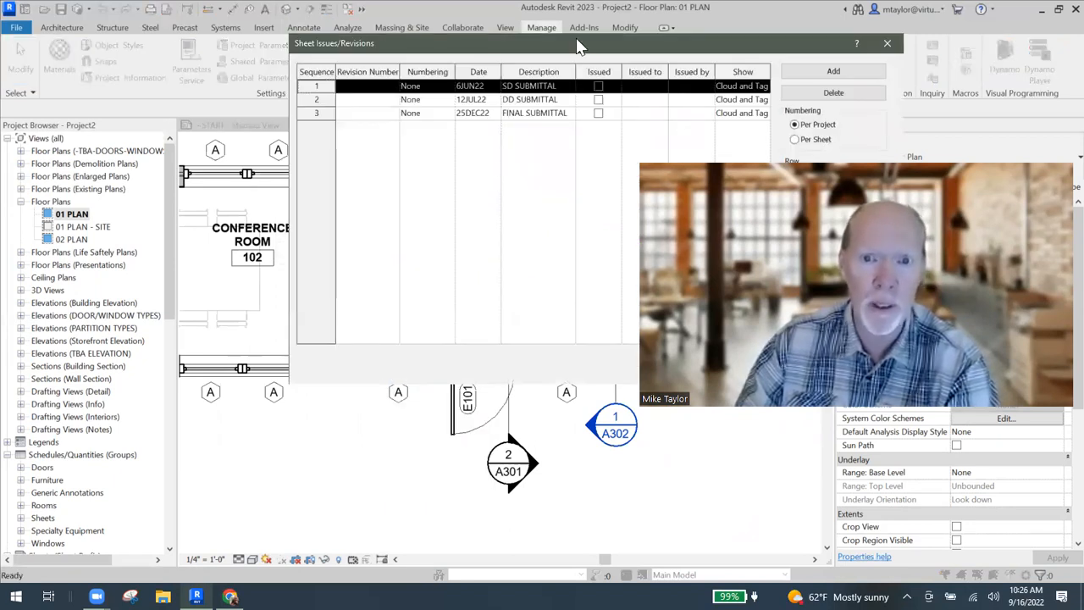
{"action": "left_click", "coordinate": [587, 71]}
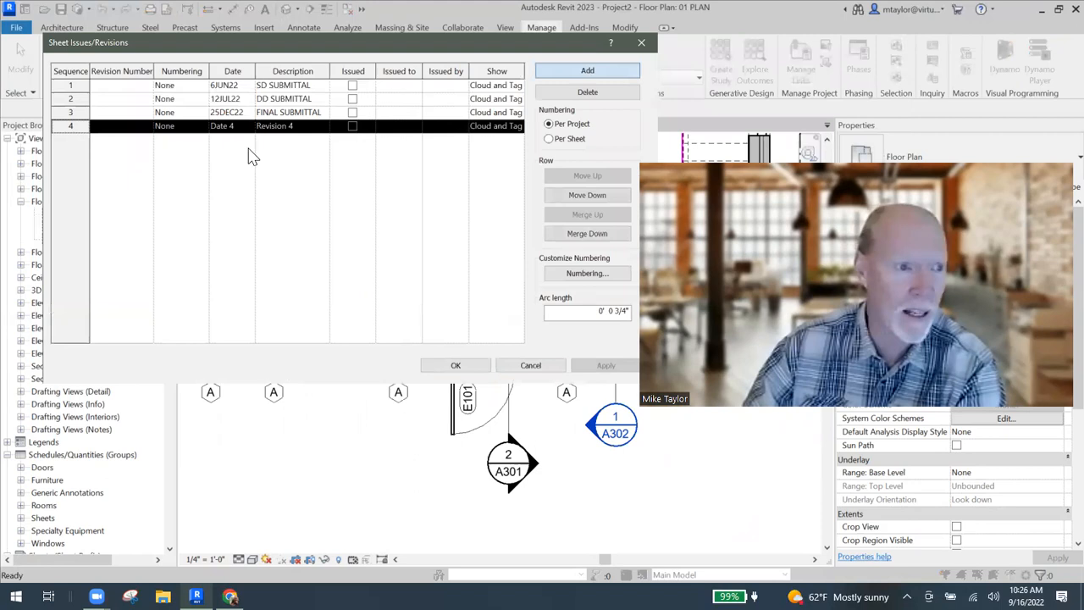
{"action": "left_click", "coordinate": [204, 127]}
{"action": "left_click", "coordinate": [204, 127]}
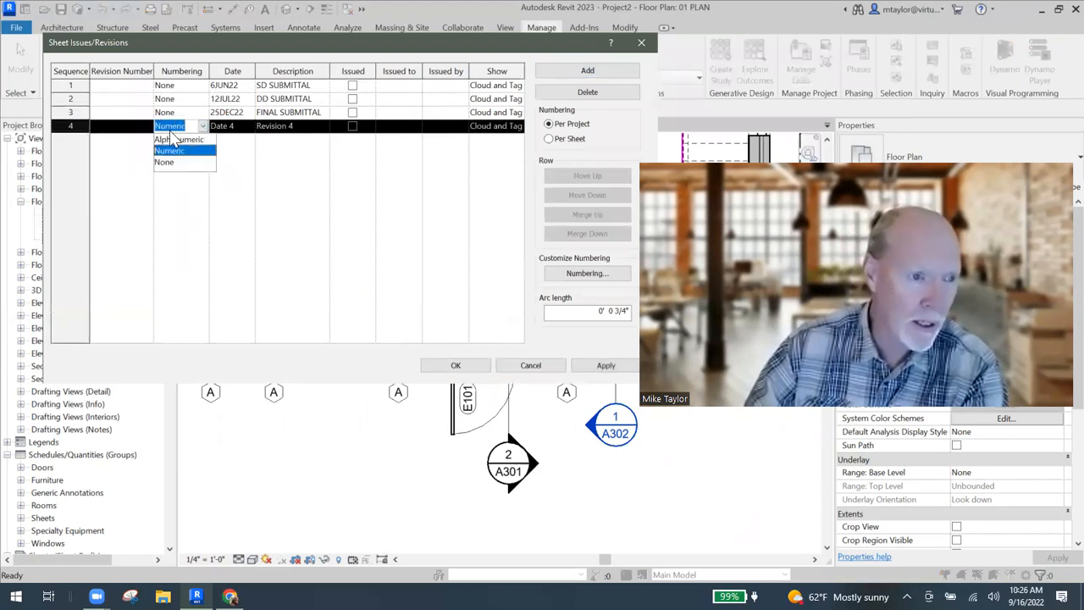
{"action": "left_click", "coordinate": [182, 149]}
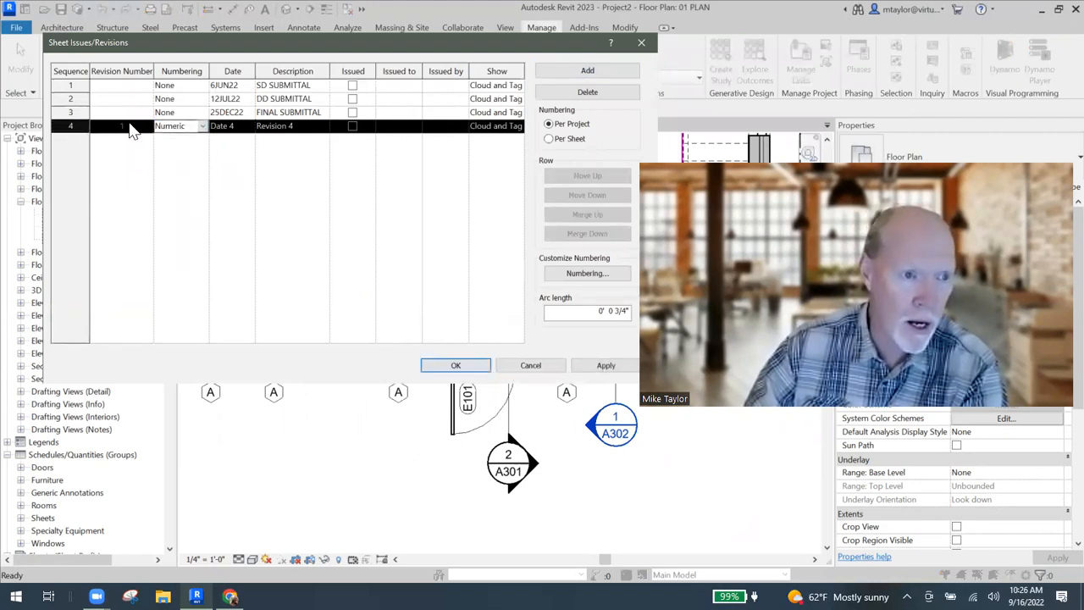
- Set the sequence 4 revision's date to 26DEC22 and its description to REVISION 1
{"action": "left_click", "coordinate": [239, 125]}
{"action": "left_click_drag", "start_coordinate": [239, 125], "coordinate": [193, 126]}
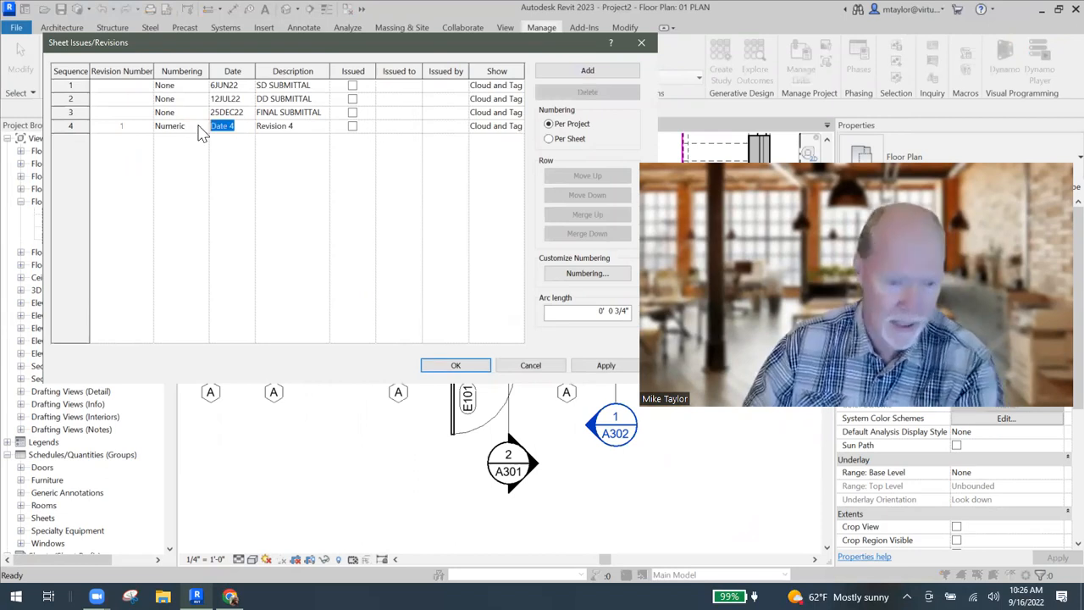
{"action": "type", "text": "26DEC22"}
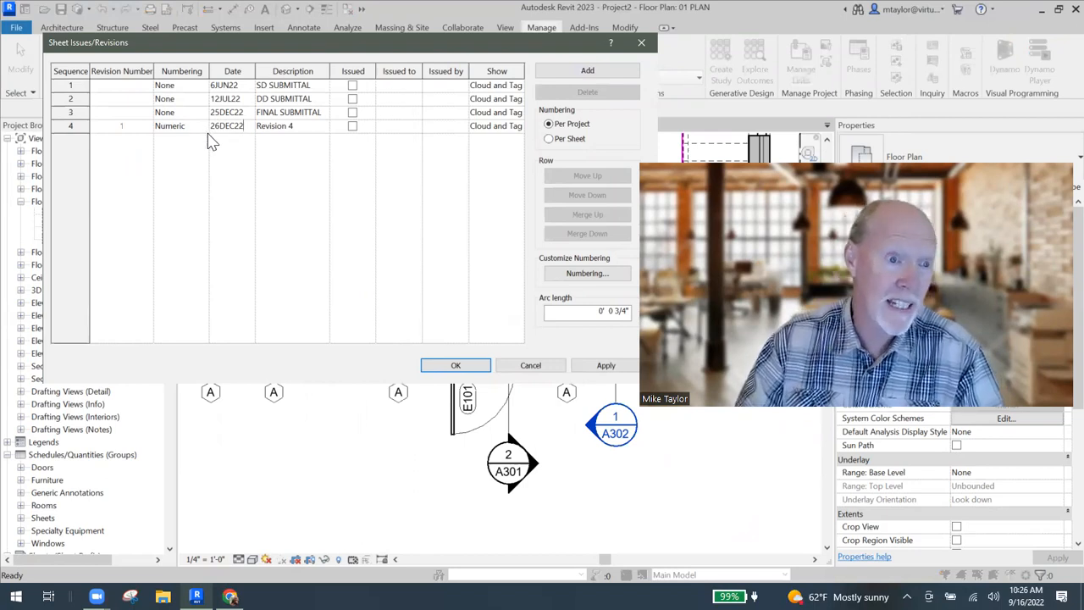
{"action": "left_click_drag", "start_coordinate": [297, 126], "coordinate": [239, 127]}
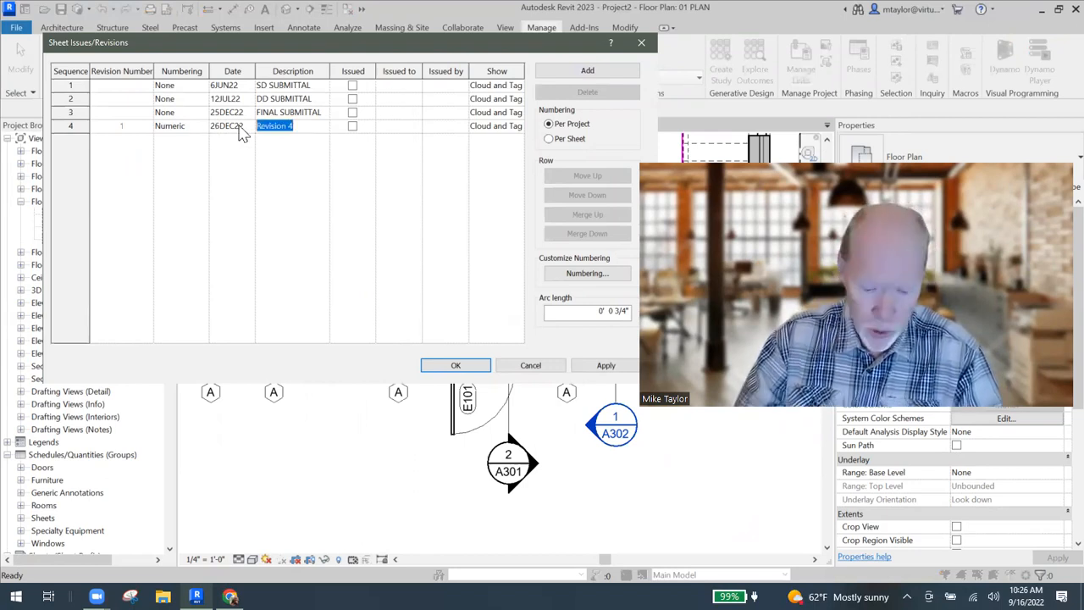
{"action": "type", "text": "REVISION 1"}
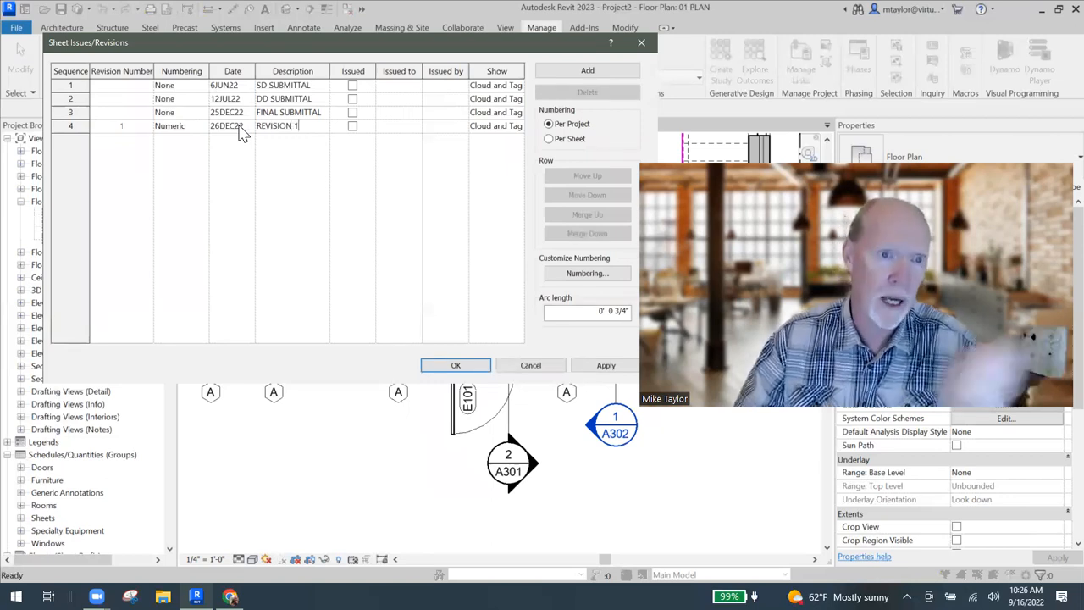
- Keep Cloud and Tag as the Show setting for REVISION 1 and accept the revision settings
{"action": "left_click_drag", "start_coordinate": [487, 44], "coordinate": [443, 43]}
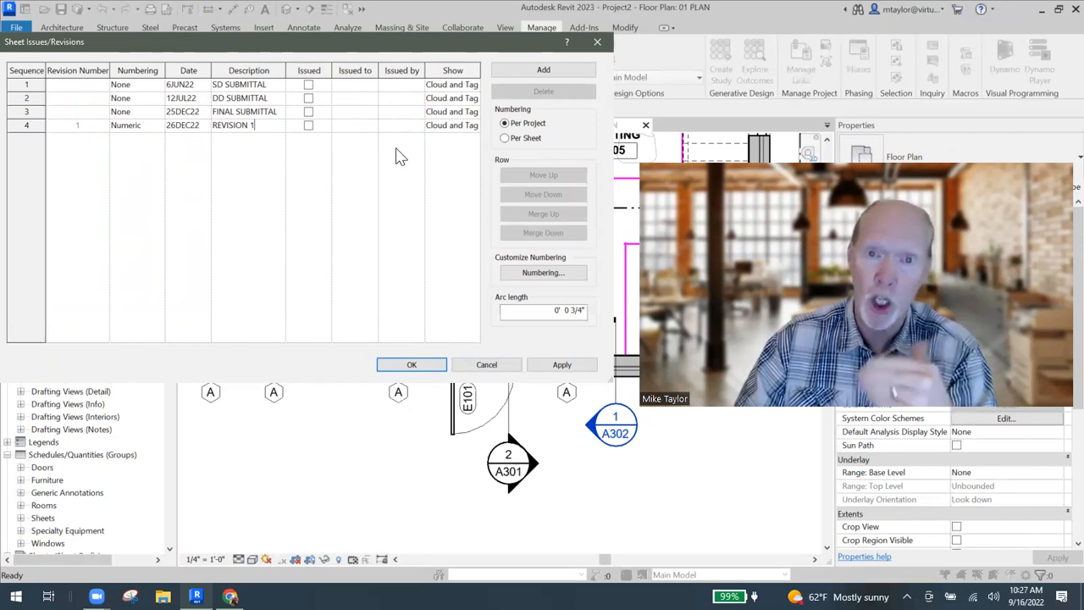
{"action": "left_click", "coordinate": [474, 128]}
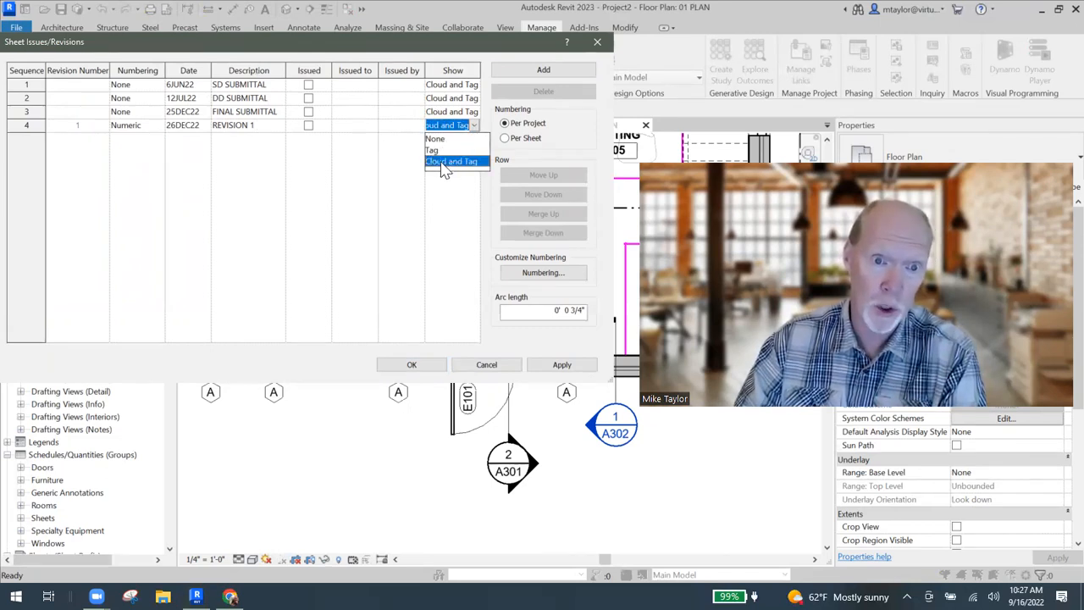
{"action": "left_click", "coordinate": [449, 192]}
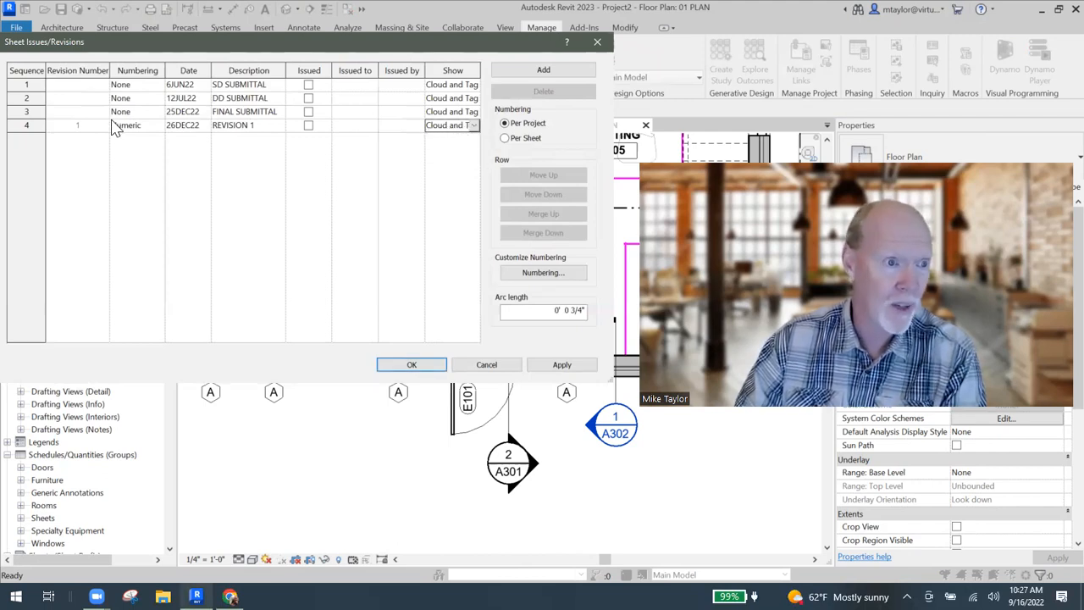
{"action": "left_click", "coordinate": [407, 365]}
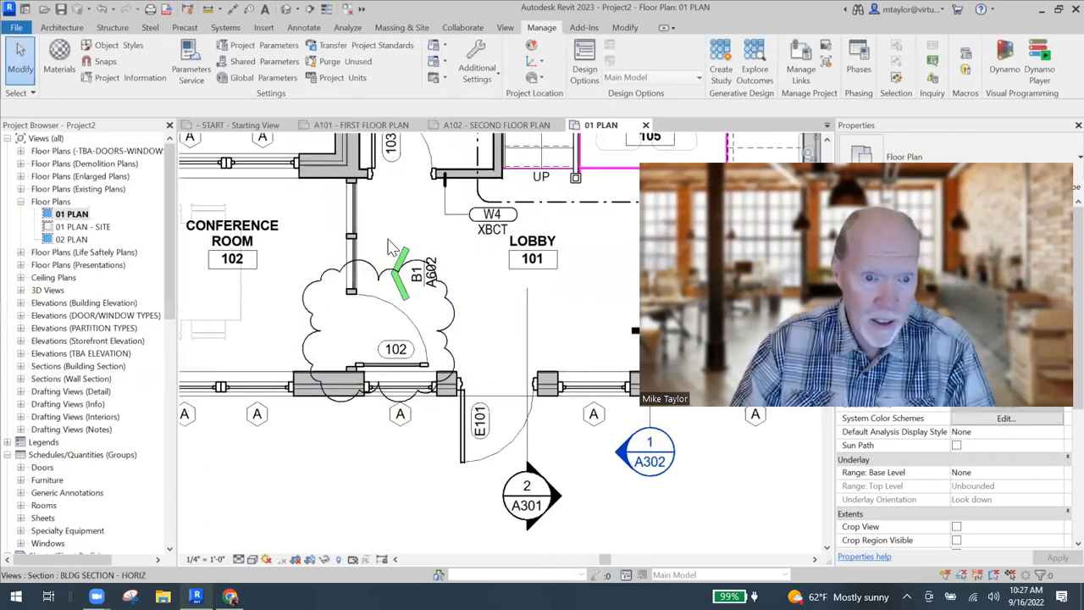
- Move the B1/A602 elevation marker up and out of the revision cloud
{"action": "scroll", "coordinate": [386, 239], "scroll_direction": "up", "scroll_amount": 2}
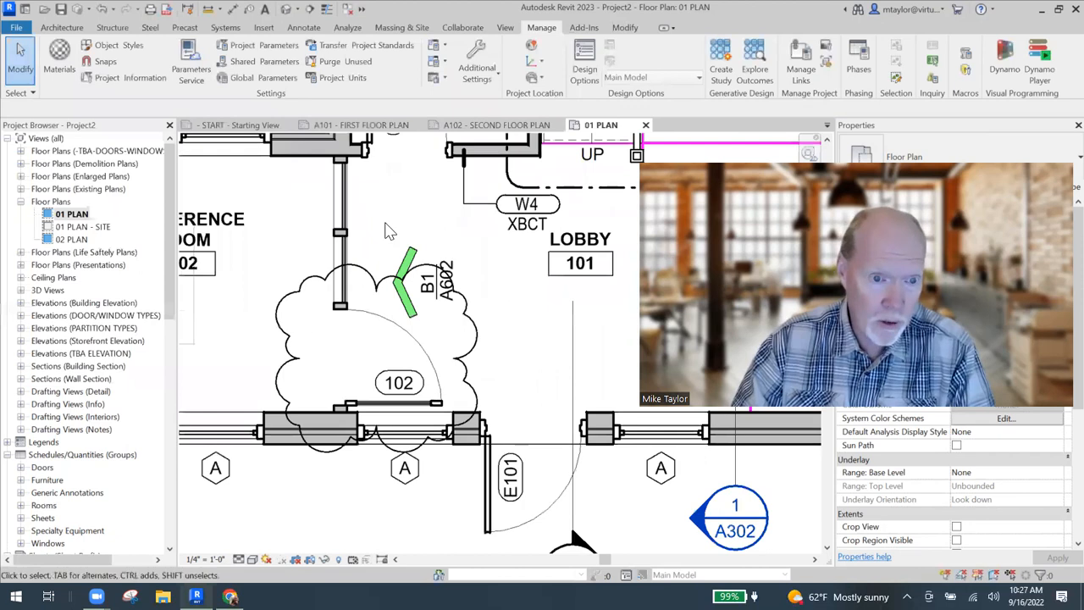
{"action": "left_click", "coordinate": [445, 265]}
{"action": "left_click_drag", "start_coordinate": [453, 257], "coordinate": [415, 199]}
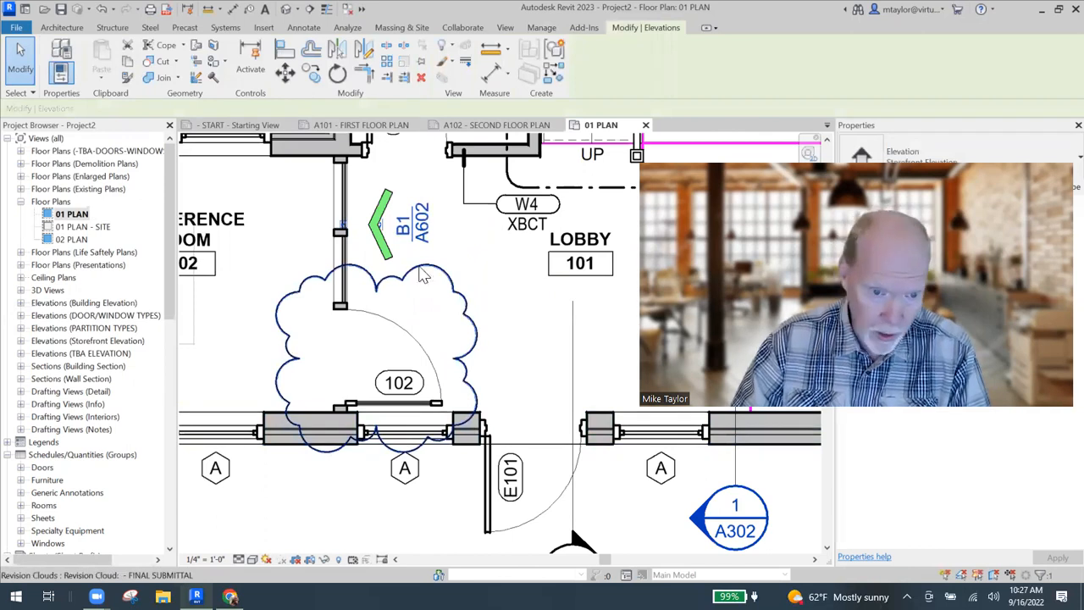
{"action": "left_click", "coordinate": [342, 505]}
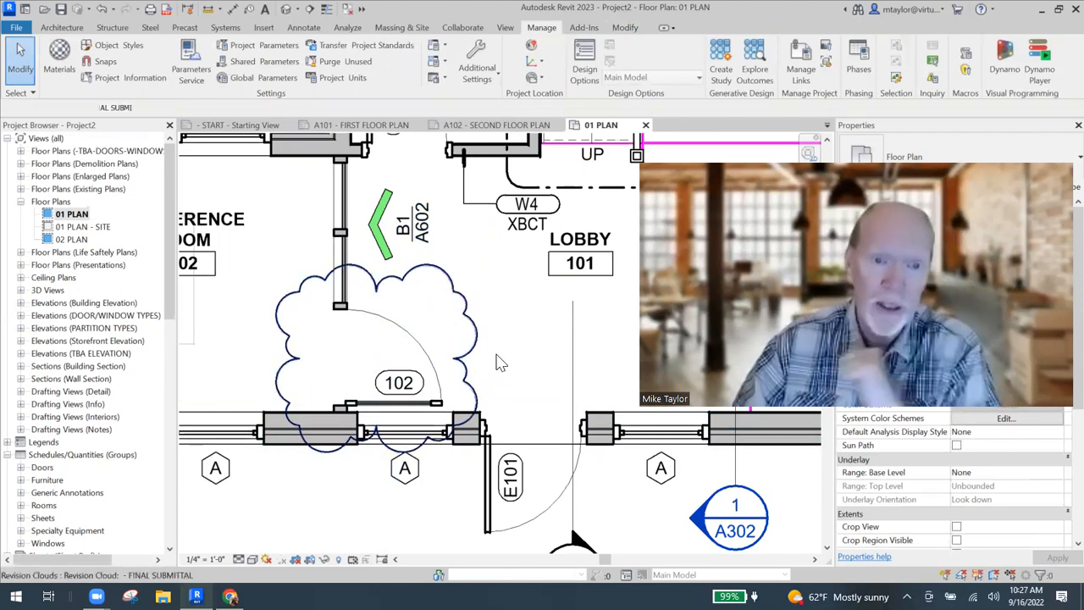
- Assign the revision cloud around door 102 to Seq. 4 - REVISION 1
{"action": "left_click", "coordinate": [467, 301]}
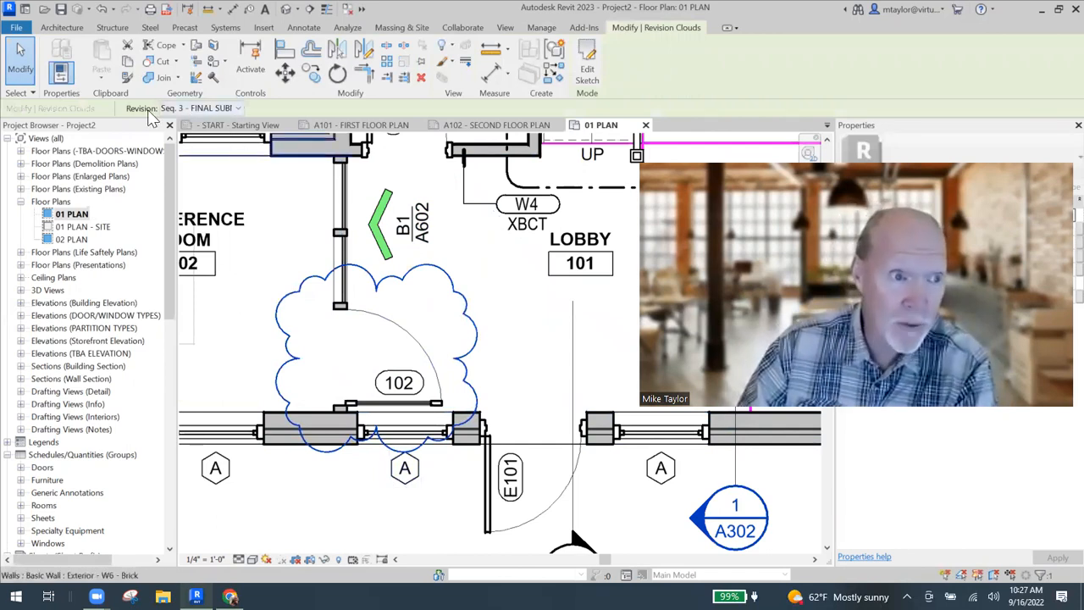
{"action": "left_click", "coordinate": [241, 111]}
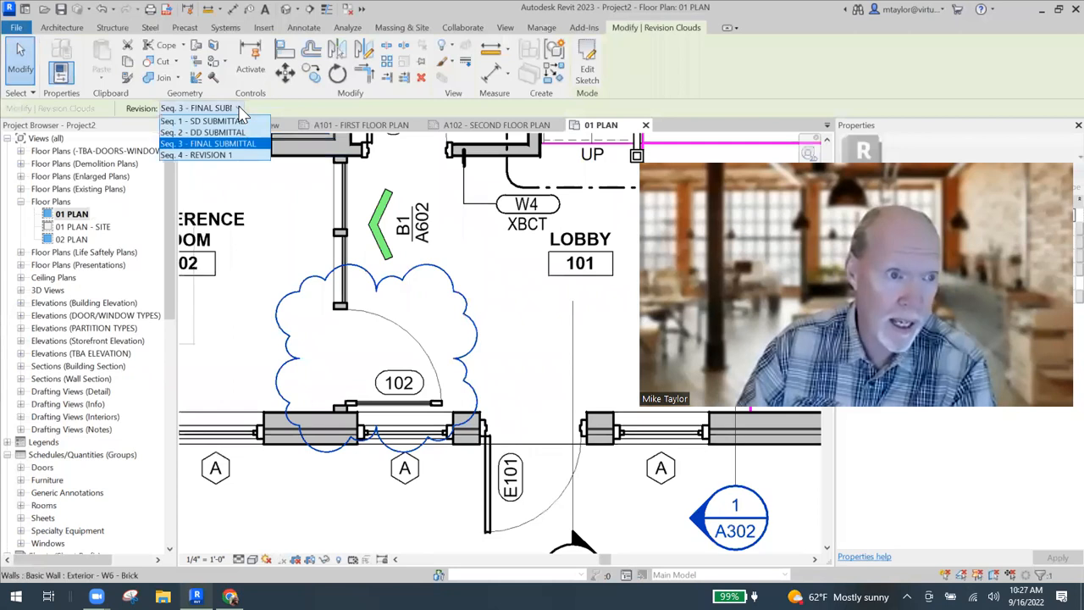
{"action": "left_click", "coordinate": [222, 156]}
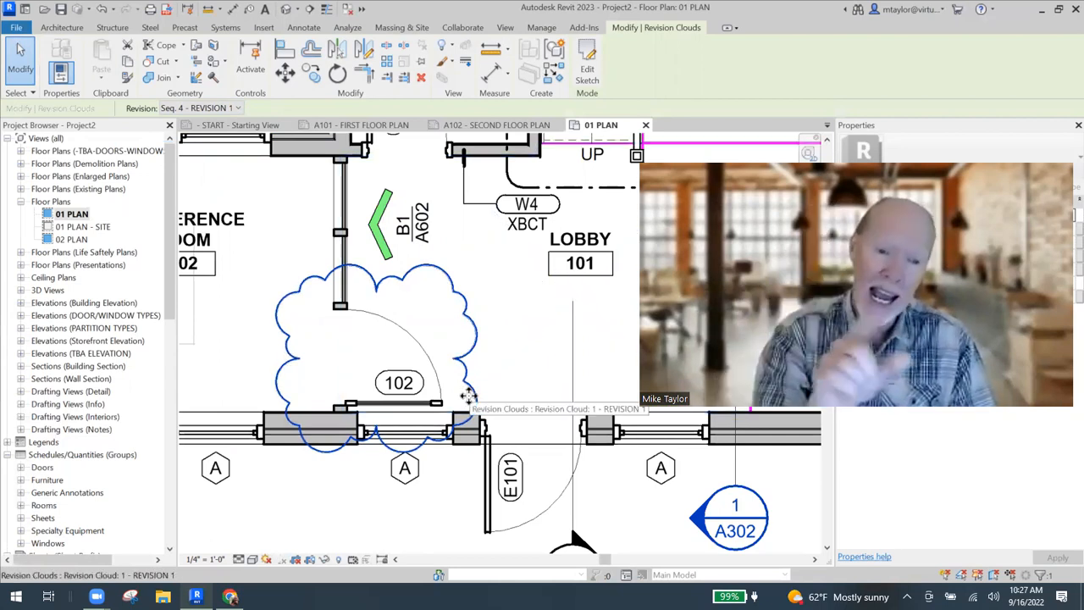
{"action": "key", "text": "Escape"}
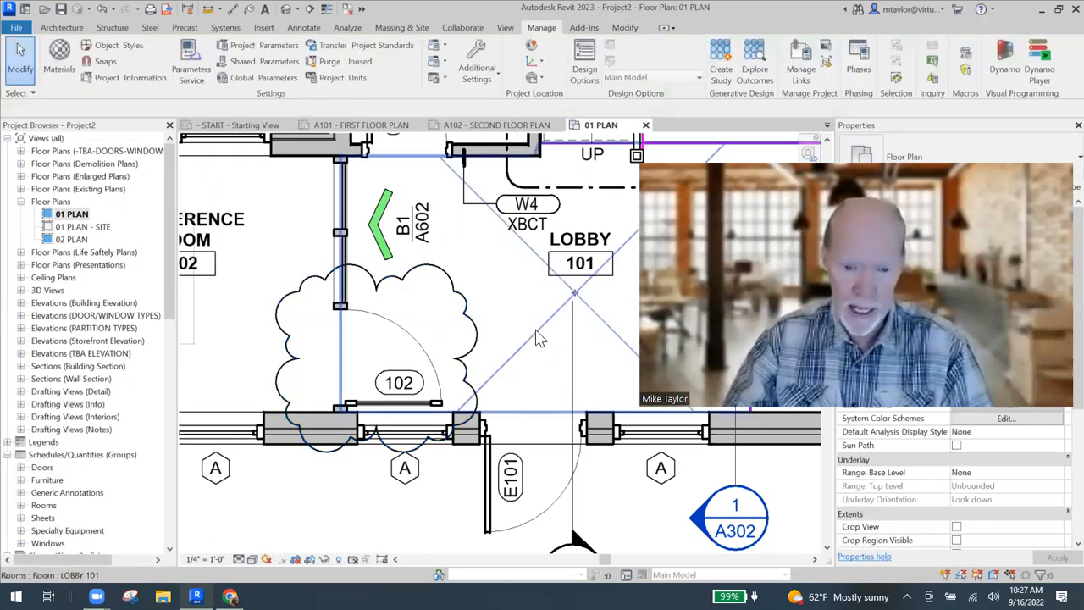
- Tag the revision cloud around door 102 without a leader, placing the tag beside the cloud's lobby-side edge
{"action": "key", "text": "t"}
{"action": "key", "text": "g"}
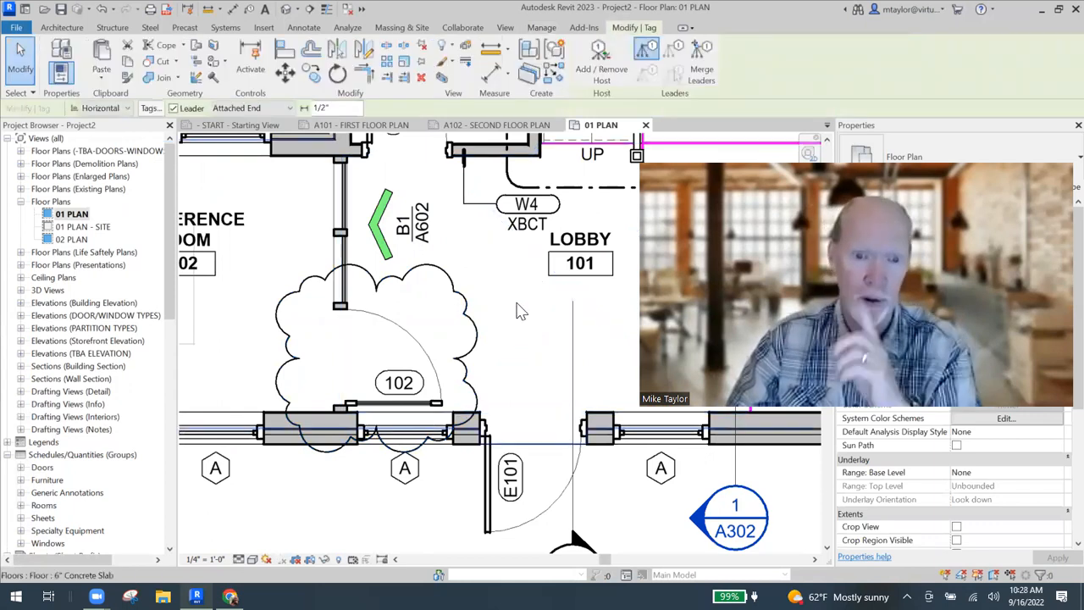
{"action": "left_click", "coordinate": [173, 109]}
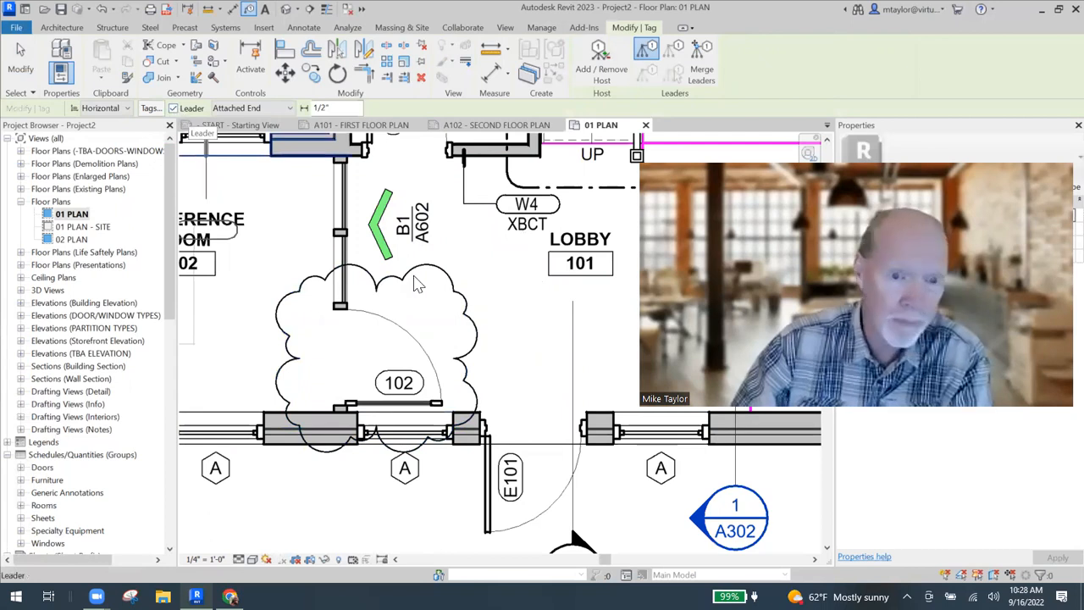
{"action": "left_click", "coordinate": [486, 330]}
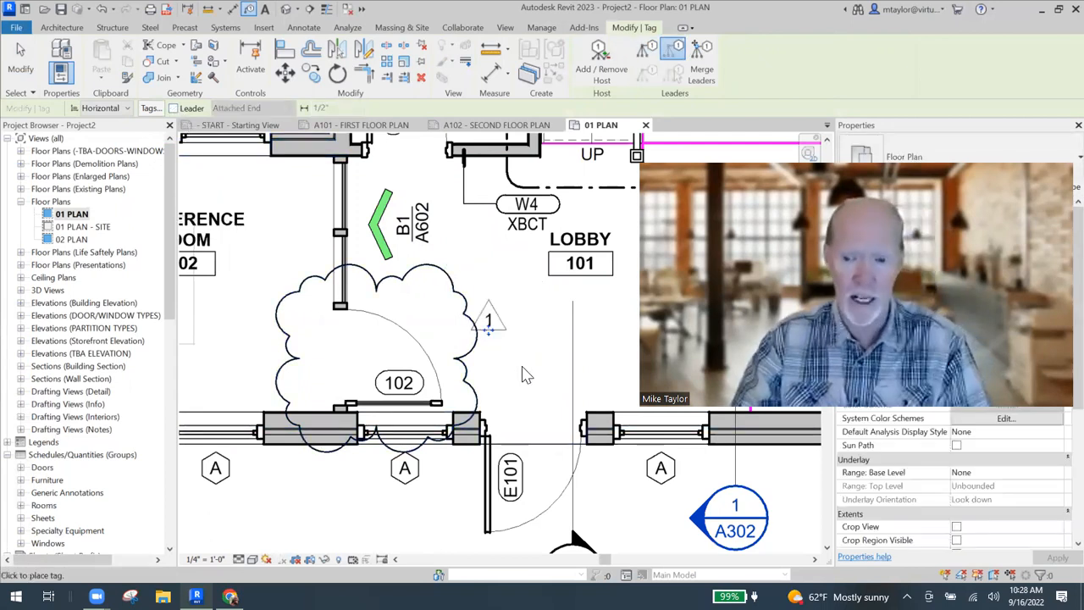
{"action": "scroll", "coordinate": [522, 375], "scroll_direction": "down", "scroll_amount": 1}
{"action": "middle_click_drag", "start_coordinate": [493, 355], "coordinate": [429, 328]}
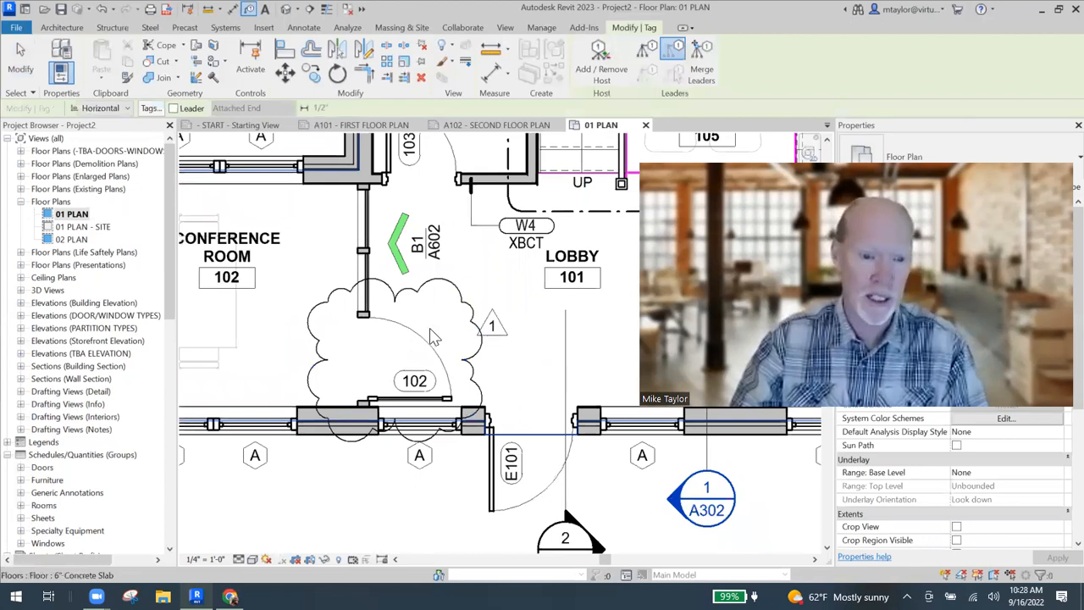
{"action": "scroll", "coordinate": [428, 328], "scroll_direction": "up", "scroll_amount": 1}
{"action": "scroll", "coordinate": [449, 260], "scroll_direction": "up", "scroll_amount": 2}
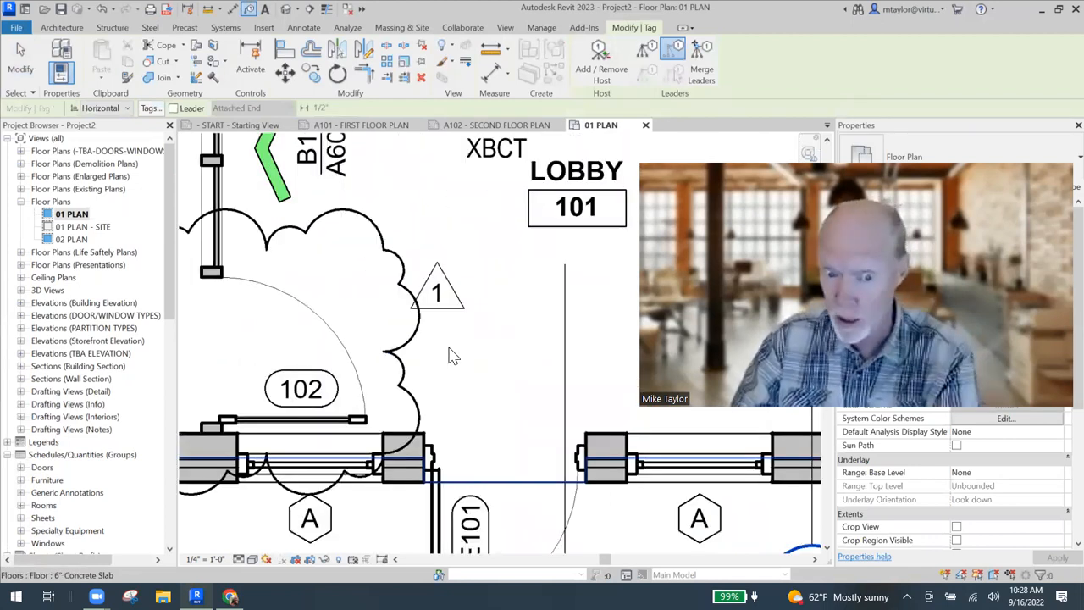
{"action": "scroll", "coordinate": [447, 353], "scroll_direction": "down", "scroll_amount": 3}
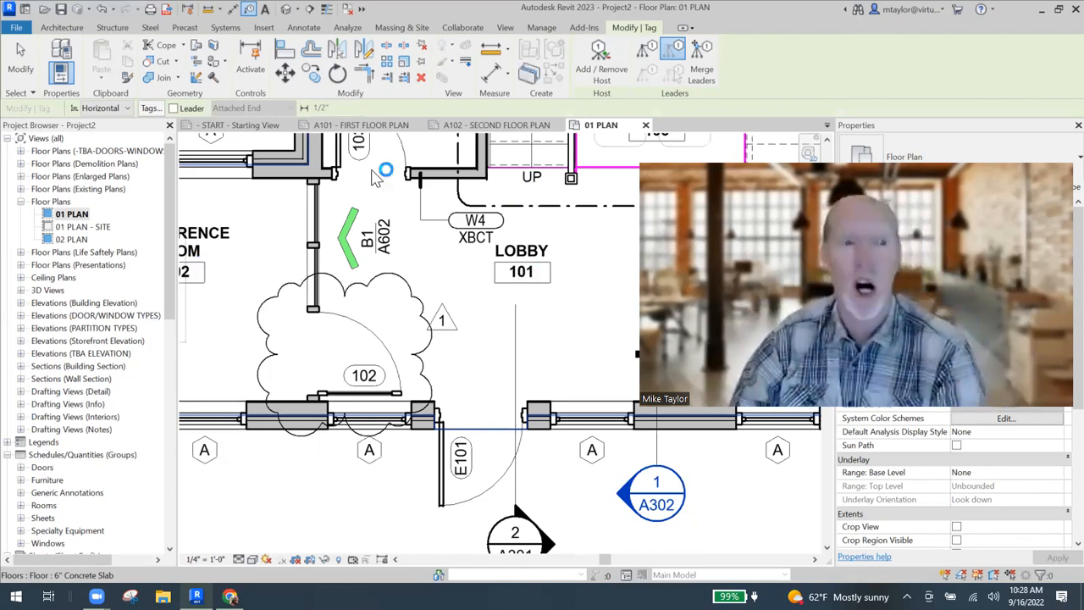
- Examine the revision schedule in the title block of sheet A101 - FIRST FLOOR PLAN
{"action": "left_click", "coordinate": [342, 126]}
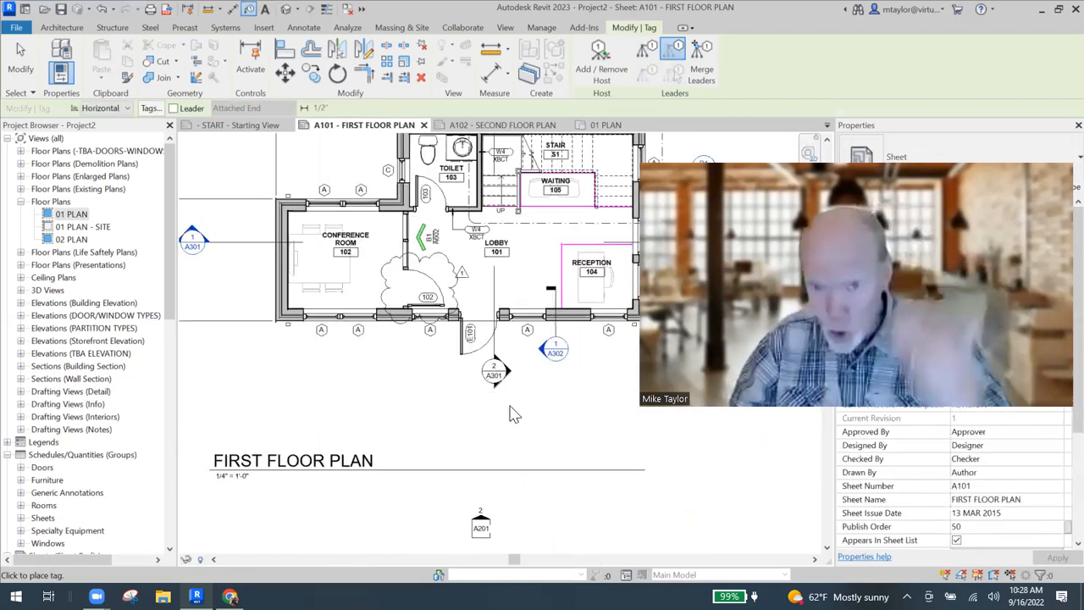
{"action": "scroll", "coordinate": [513, 410], "scroll_direction": "down", "scroll_amount": 1}
{"action": "middle_click_drag", "start_coordinate": [646, 413], "coordinate": [356, 387]}
{"action": "mouse_move", "coordinate": [481, 368]}
{"action": "middle_mouse_down"}
{"action": "mouse_move", "coordinate": [462, 419]}
{"action": "mouse_move", "coordinate": [371, 354]}
{"action": "middle_mouse_up"}
{"action": "scroll", "coordinate": [592, 369], "scroll_direction": "up", "scroll_amount": 2}
{"action": "middle_click_drag", "start_coordinate": [591, 403], "coordinate": [554, 393]}
{"action": "scroll", "coordinate": [536, 379], "scroll_direction": "up", "scroll_amount": 1}
{"action": "scroll", "coordinate": [540, 353], "scroll_direction": "up", "scroll_amount": 1}
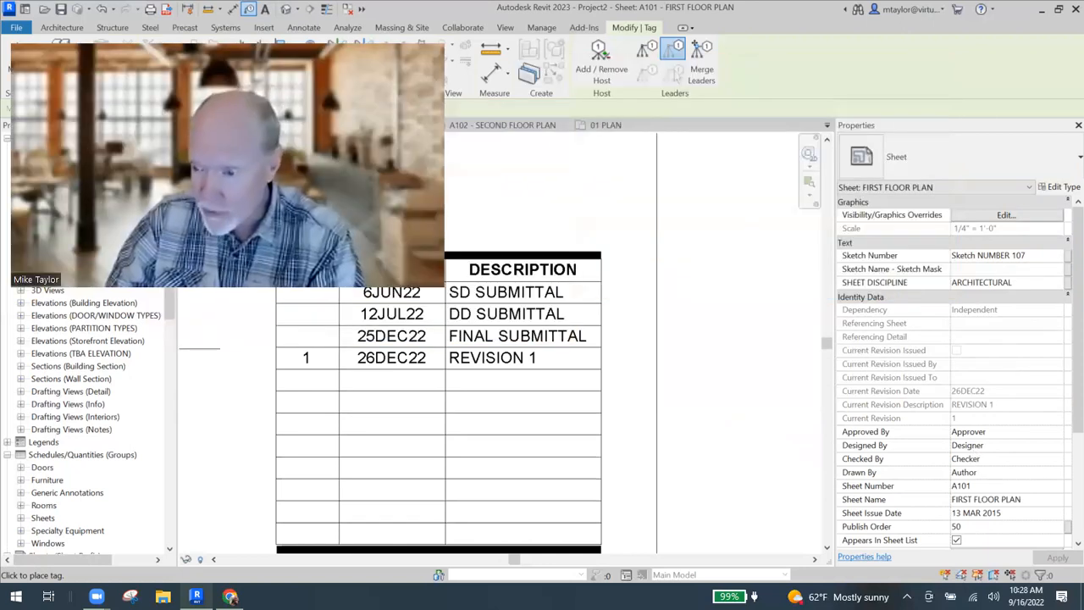
- Review the Revisions on Sheet settings for sheet A101 and close them
{"action": "scroll", "coordinate": [999, 440], "scroll_direction": "down", "scroll_amount": 3}
{"action": "left_click", "coordinate": [1005, 431]}
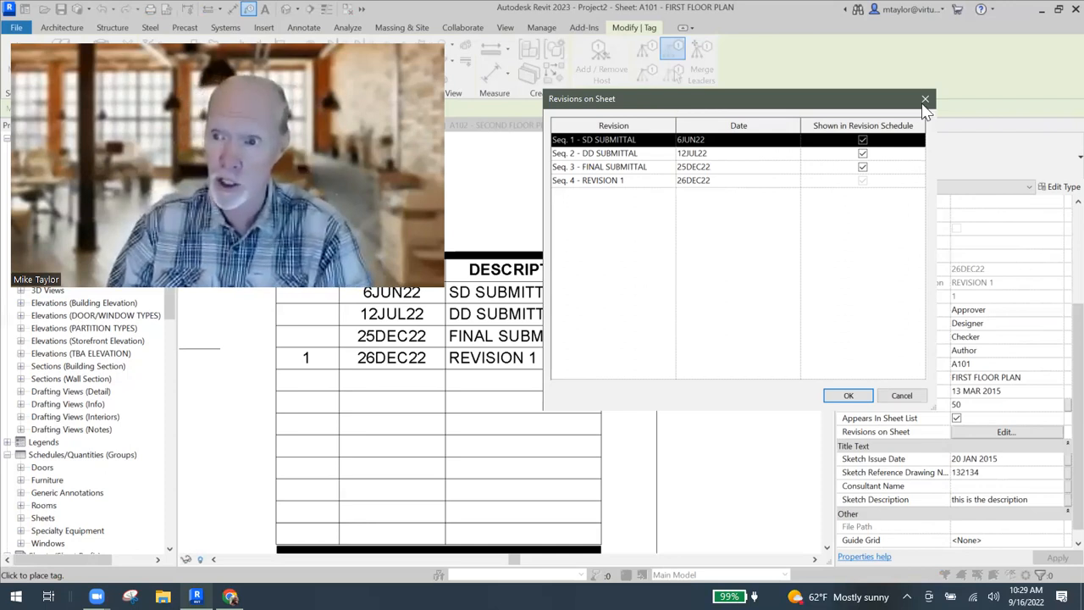
{"action": "middle_click_drag", "start_coordinate": [688, 412], "coordinate": [835, 340]}
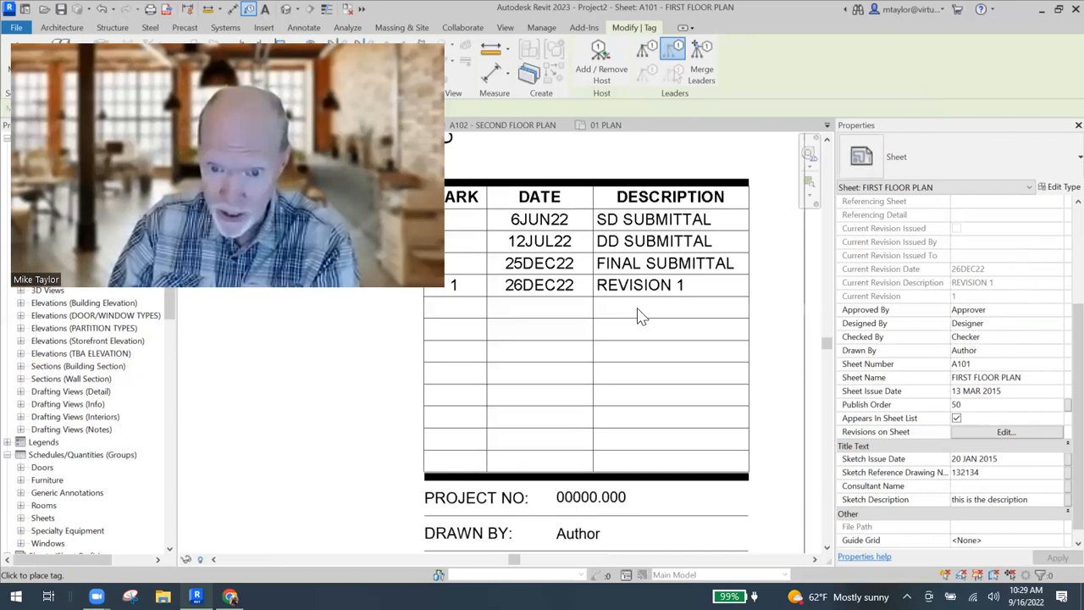
- Examine the title block's revision schedule on sheet A102 - SECOND FLOOR PLAN
{"action": "left_click", "coordinate": [516, 126]}
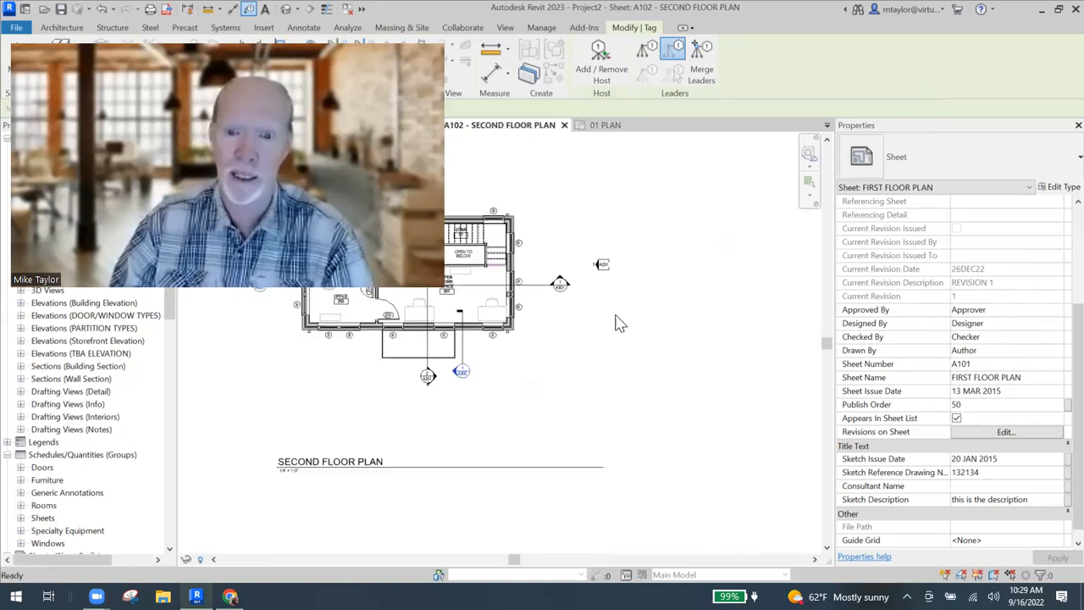
{"action": "scroll", "coordinate": [641, 359], "scroll_direction": "down", "scroll_amount": 3}
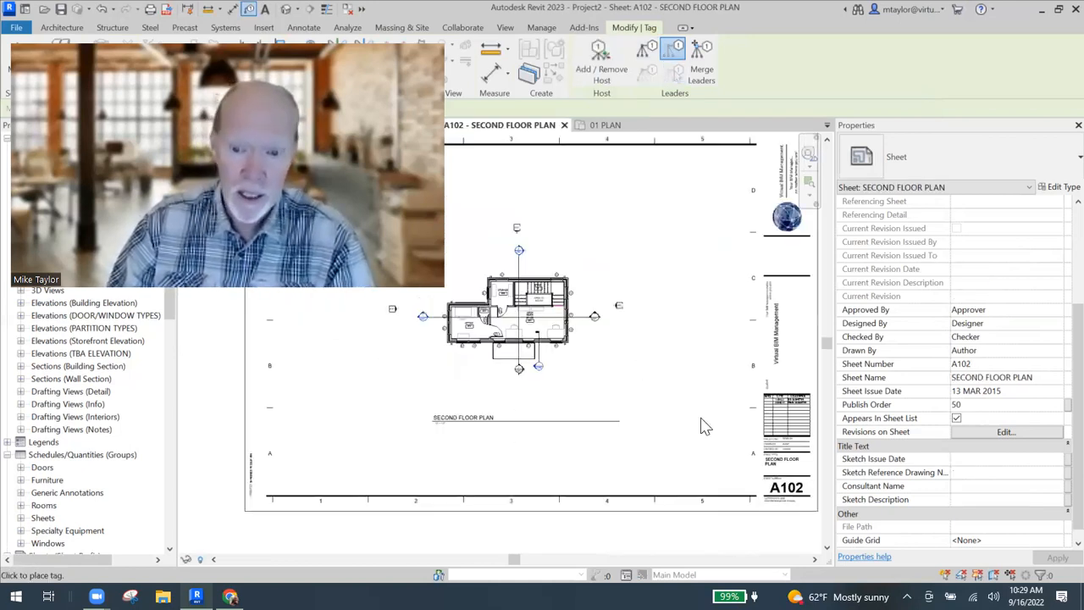
{"action": "middle_click_drag", "start_coordinate": [788, 396], "coordinate": [677, 310]}
{"action": "scroll", "coordinate": [680, 319], "scroll_direction": "up", "scroll_amount": 5}
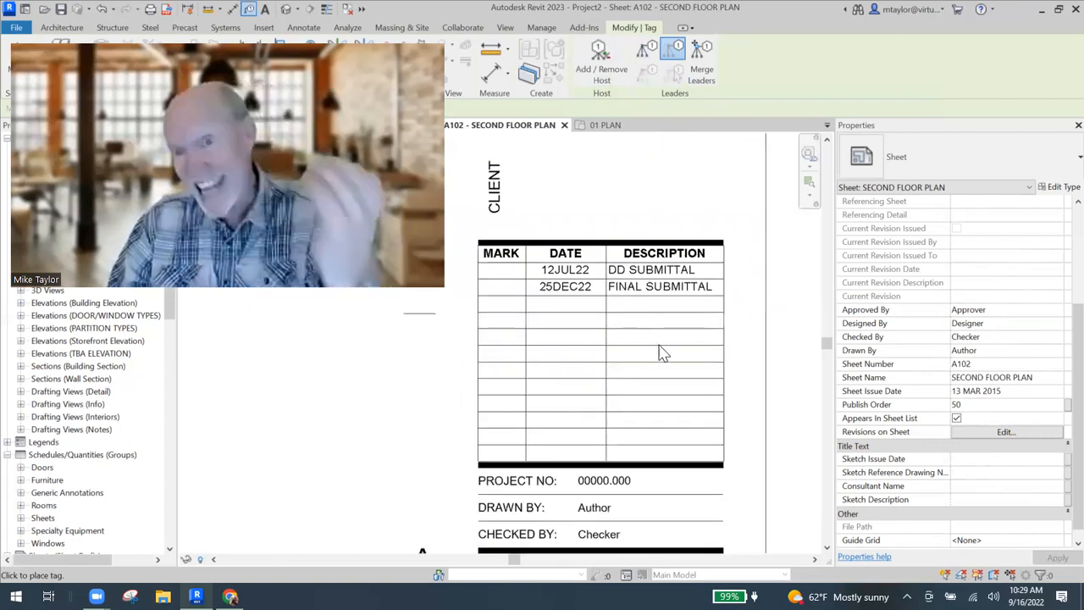
- Show Seq. 4 - REVISION 1 in sheet A102's revision schedule through its Revisions on Sheet settings
{"action": "left_click", "coordinate": [1005, 432]}
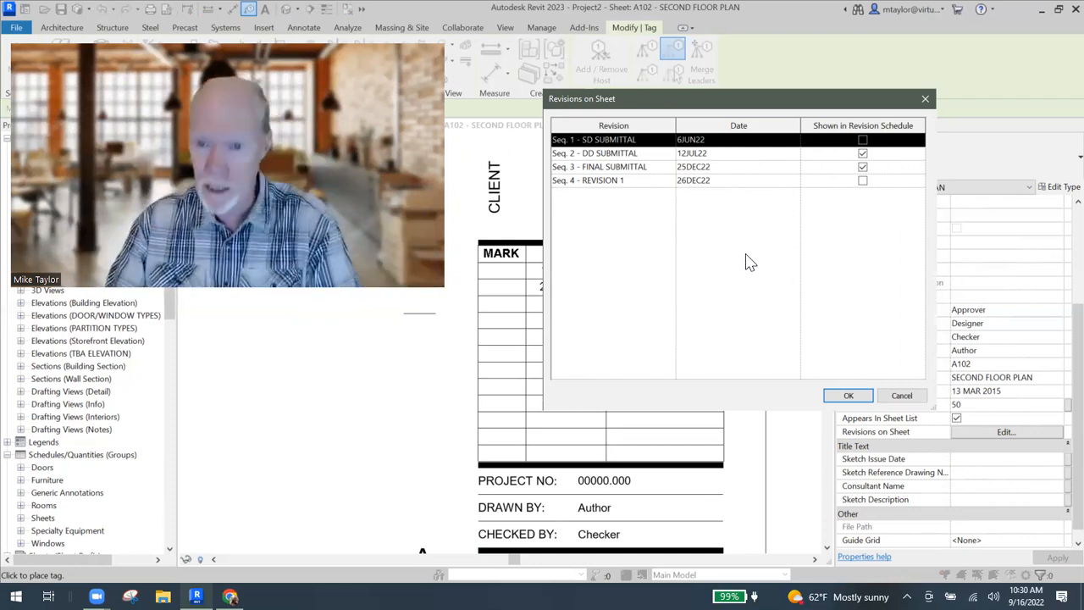
{"action": "left_click", "coordinate": [862, 180]}
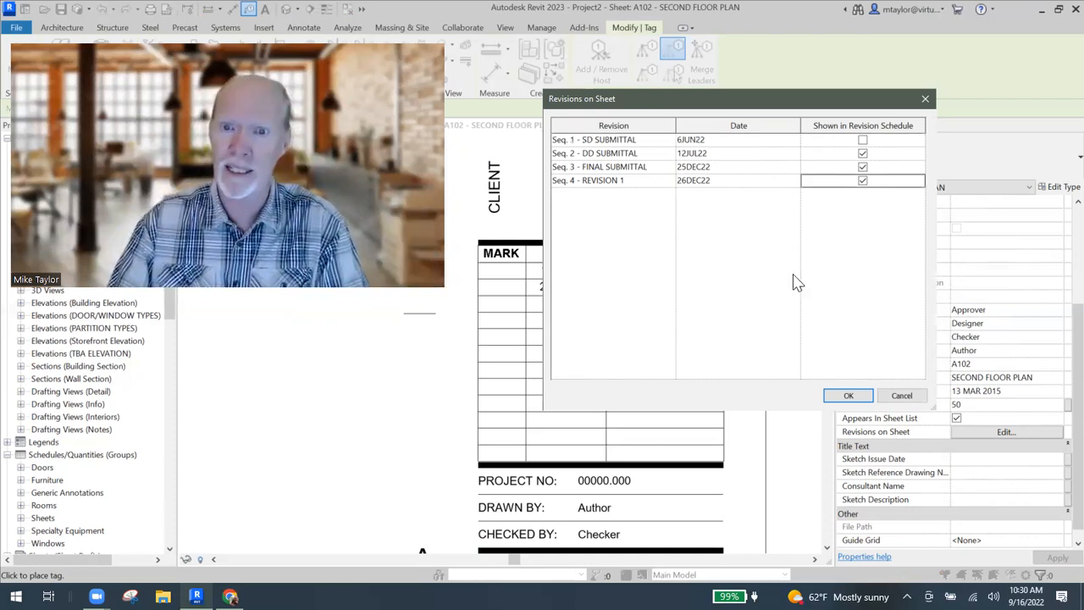
{"action": "left_click", "coordinate": [849, 396]}
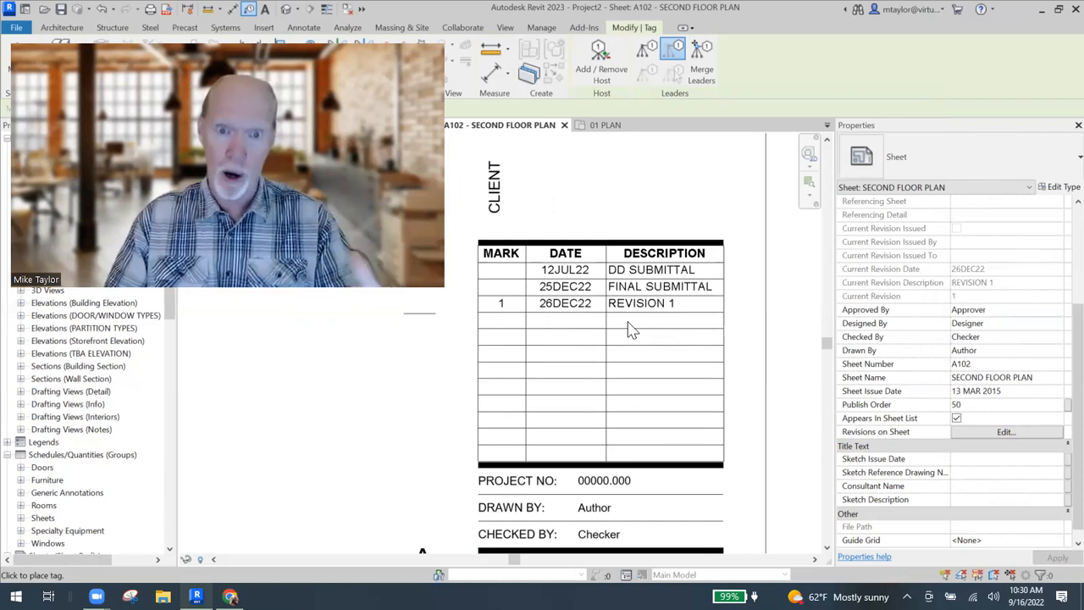
- Turn off the manual display of Seq. 4 - REVISION 1 in sheet A102's revision schedule
{"action": "left_click", "coordinate": [1007, 434]}
{"action": "left_click", "coordinate": [862, 180]}
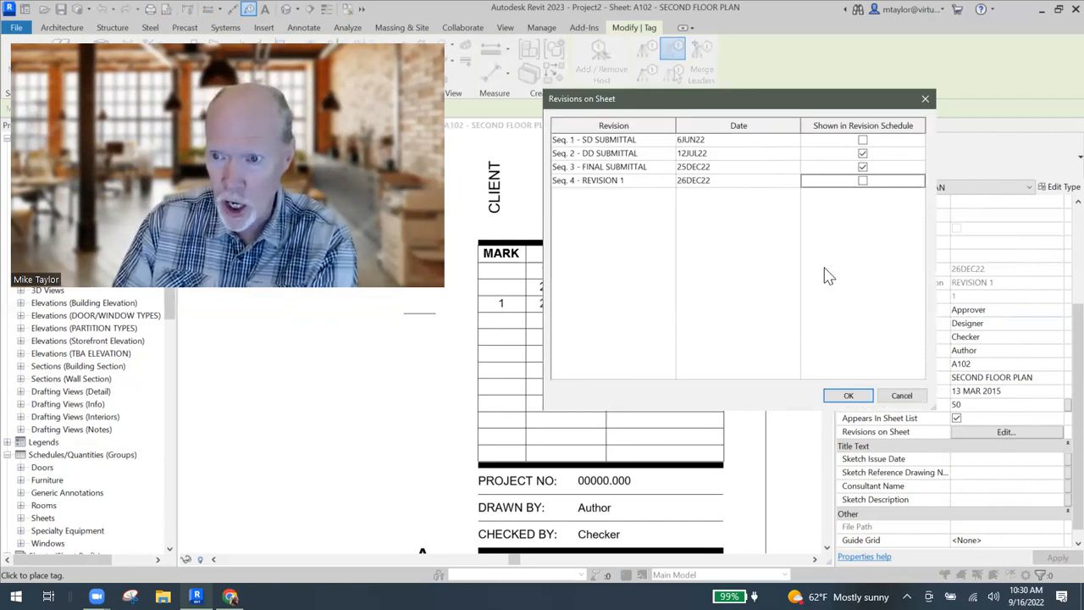
{"action": "left_click", "coordinate": [847, 395]}
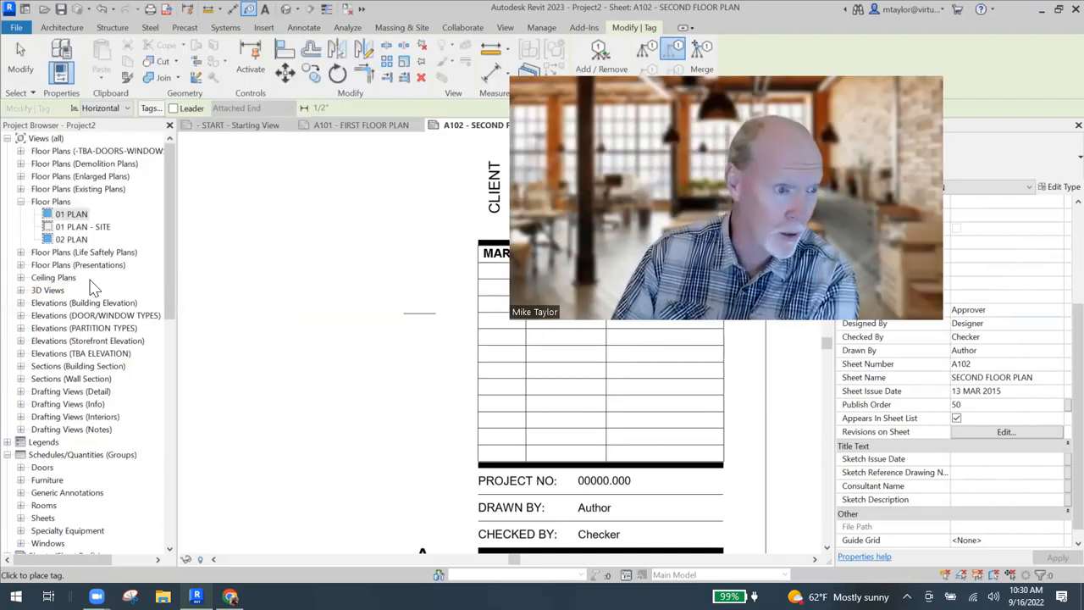
- In 02 PLAN, draw a rectangular revision cloud about 11'-0" by 1'-6" along the wall between OPEN TO BELOW and room 201, keeping Seq. 4 - REVISION 1
{"action": "double_click", "coordinate": [71, 240]}
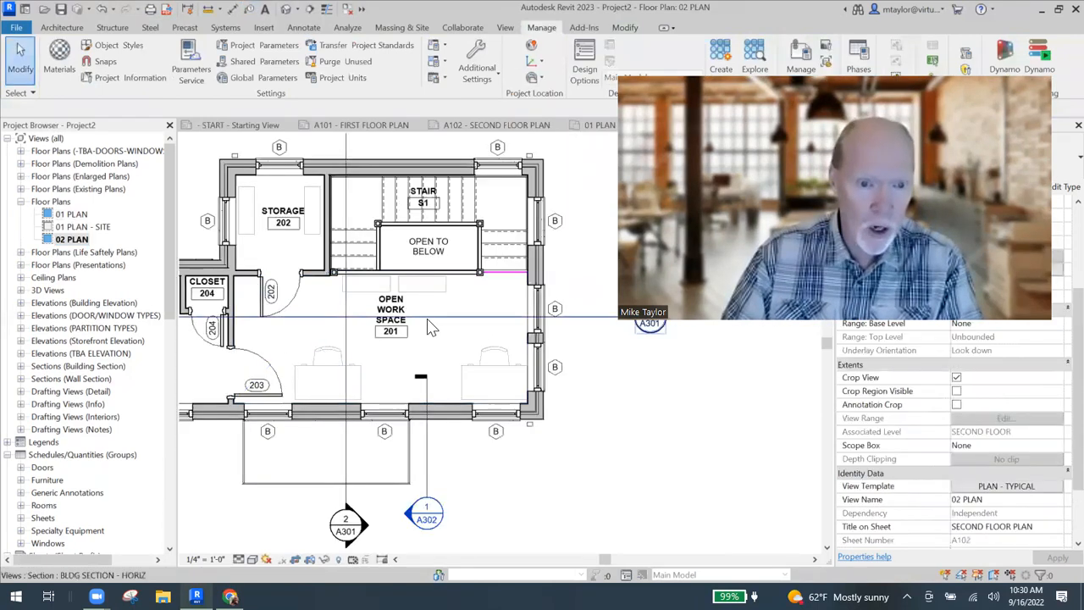
{"action": "scroll", "coordinate": [445, 329], "scroll_direction": "up", "scroll_amount": 3}
{"action": "middle_click_drag", "start_coordinate": [417, 323], "coordinate": [490, 320]}
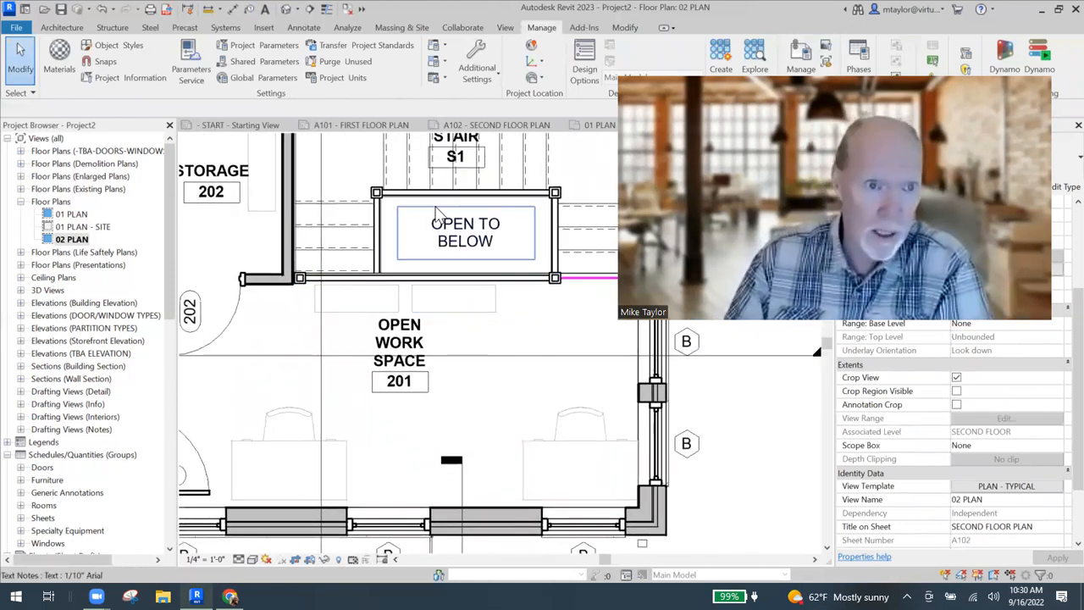
{"action": "left_click", "coordinate": [303, 27]}
{"action": "left_click", "coordinate": [382, 45]}
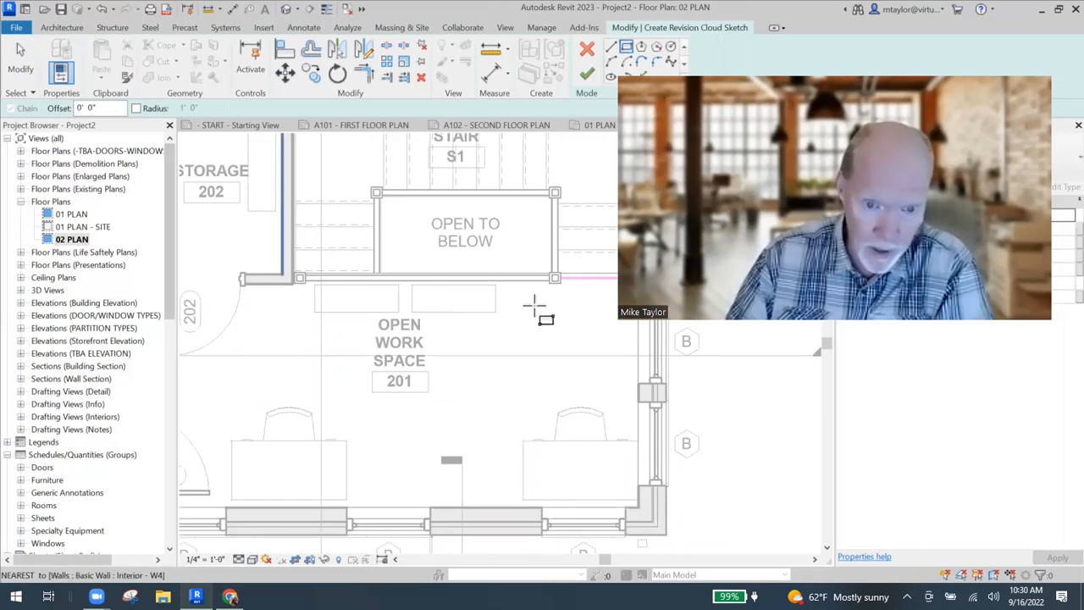
{"action": "left_click", "coordinate": [570, 302]}
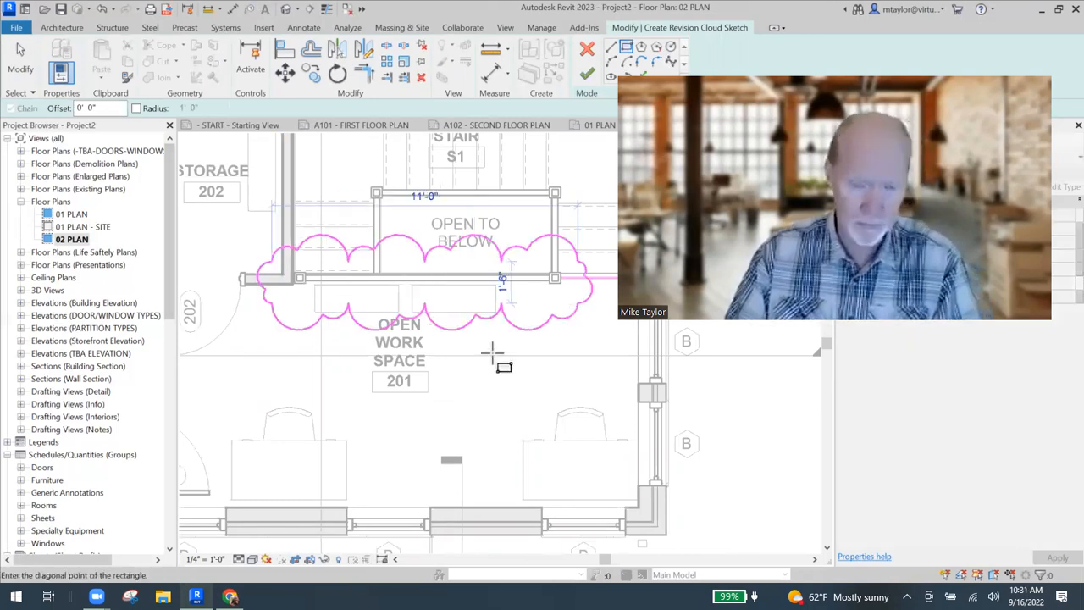
{"action": "left_click", "coordinate": [586, 75]}
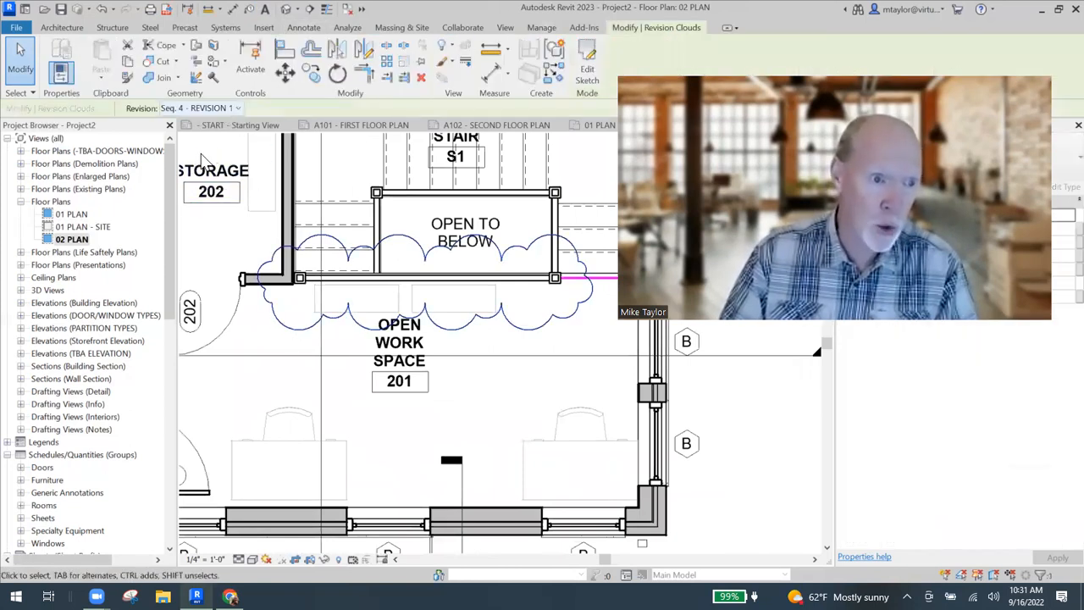
{"action": "left_click", "coordinate": [203, 108]}
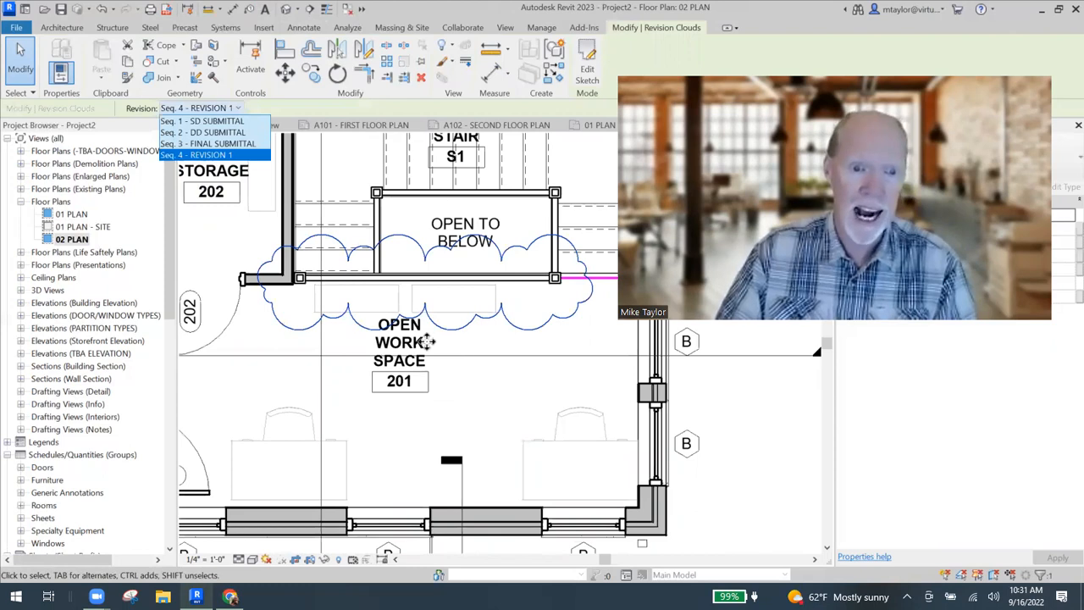
- Tag the second-floor revision cloud without a leader, placing the tag just below the cloud's end nearest the exterior wall
{"action": "scroll", "coordinate": [430, 350], "scroll_direction": "down", "scroll_amount": 2}
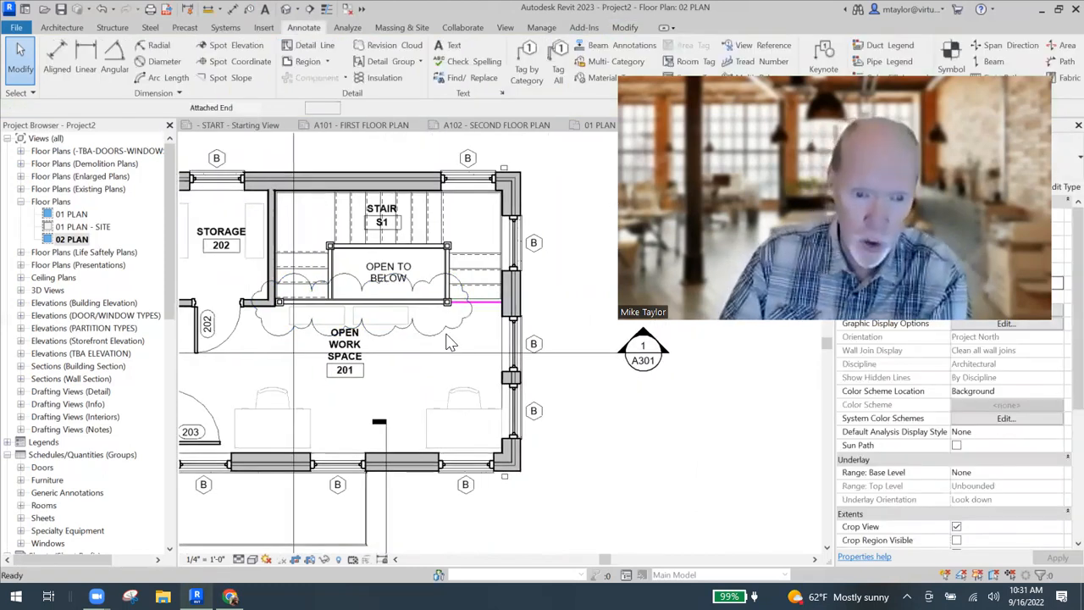
{"action": "scroll", "coordinate": [449, 340], "scroll_direction": "up", "scroll_amount": 2}
{"action": "scroll", "coordinate": [464, 337], "scroll_direction": "up", "scroll_amount": 2}
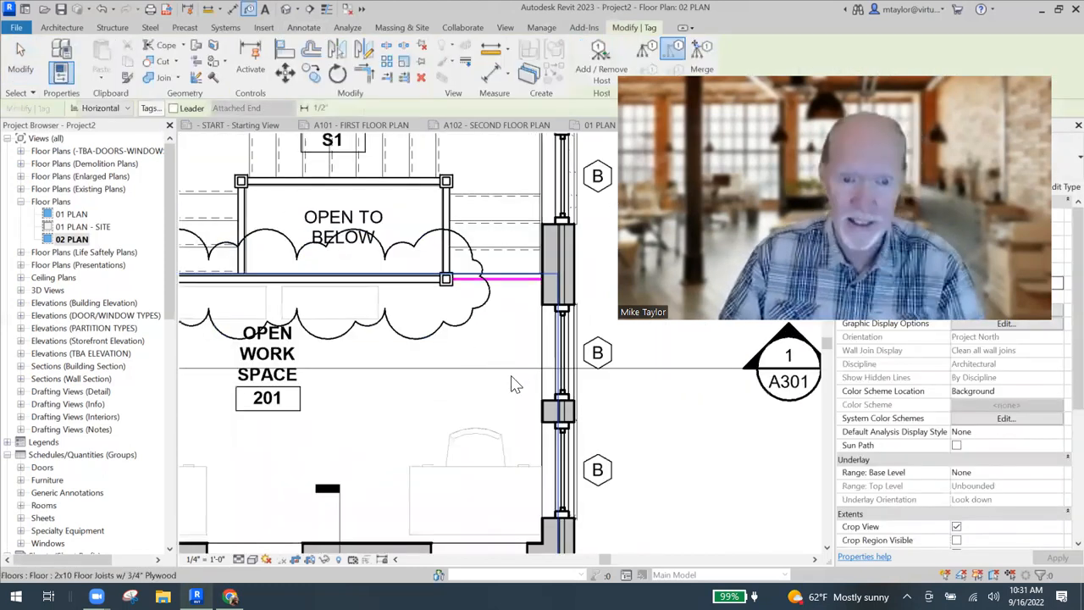
{"action": "scroll", "coordinate": [472, 341], "scroll_direction": "down", "scroll_amount": 2}
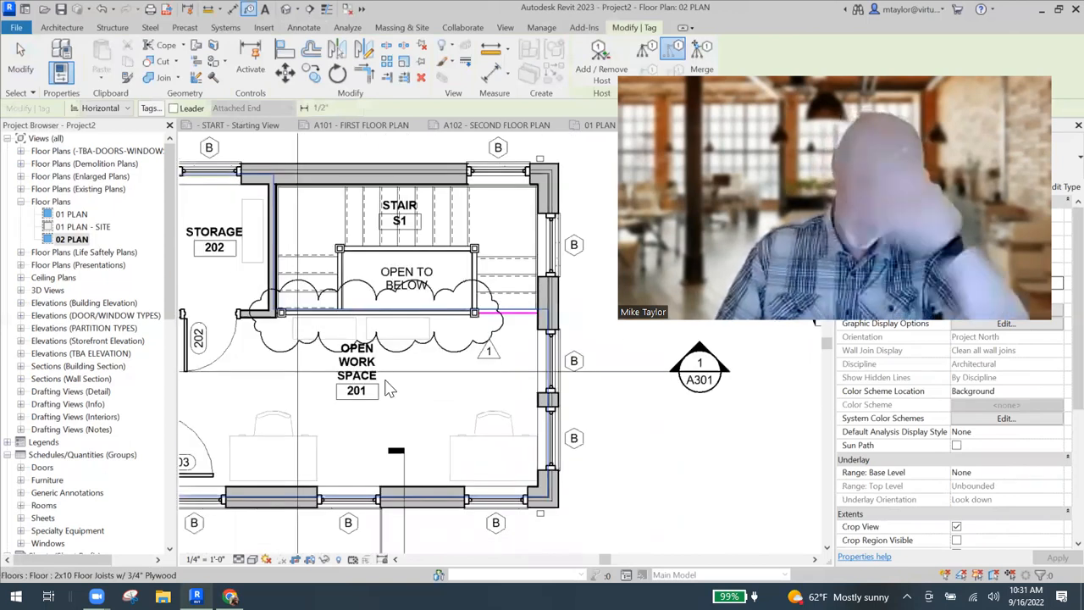
{"action": "scroll", "coordinate": [387, 389], "scroll_direction": "down", "scroll_amount": 2}
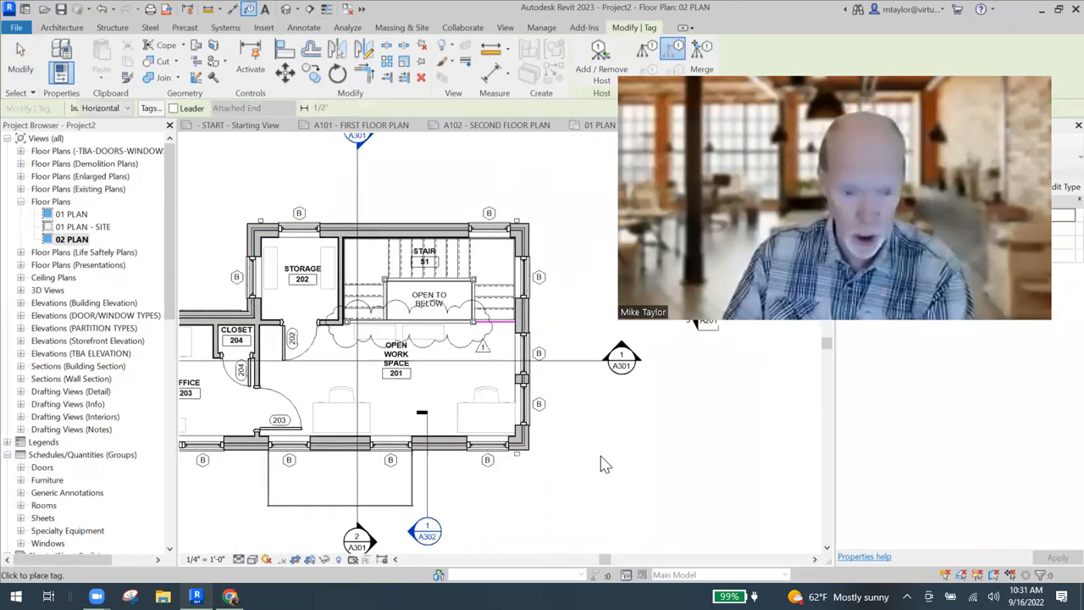
{"action": "scroll", "coordinate": [600, 424], "scroll_direction": "up", "scroll_amount": 1}
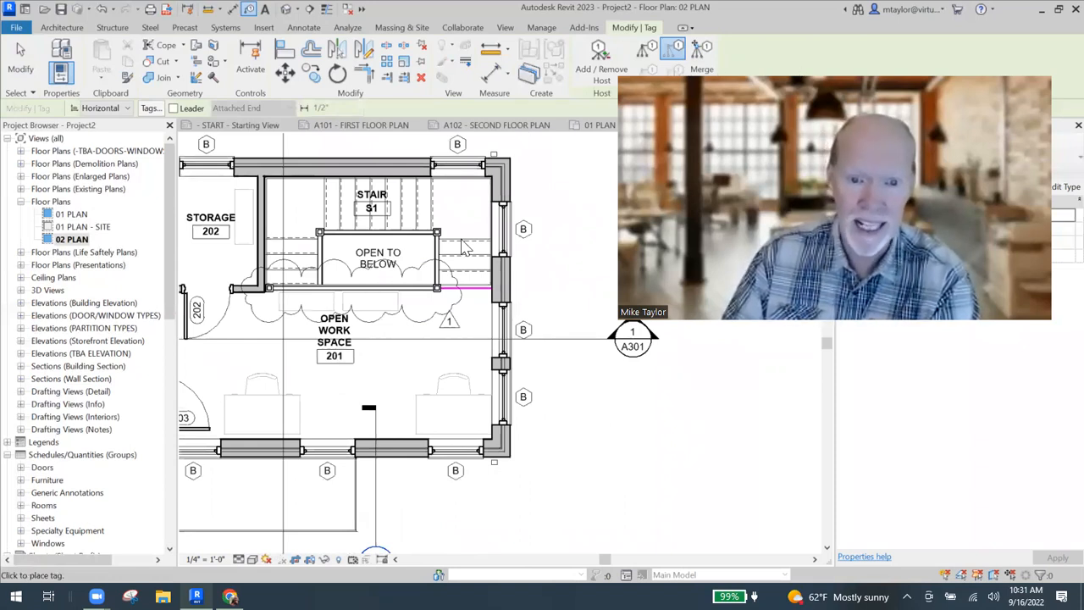
- Examine the clouded plan and the revision schedule on sheet A102 - SECOND FLOOR PLAN
{"action": "key", "text": "ctrl+Tab"}
{"action": "middle_click_drag", "start_coordinate": [510, 308], "coordinate": [478, 350]}
{"action": "scroll", "coordinate": [458, 341], "scroll_direction": "down", "scroll_amount": 1}
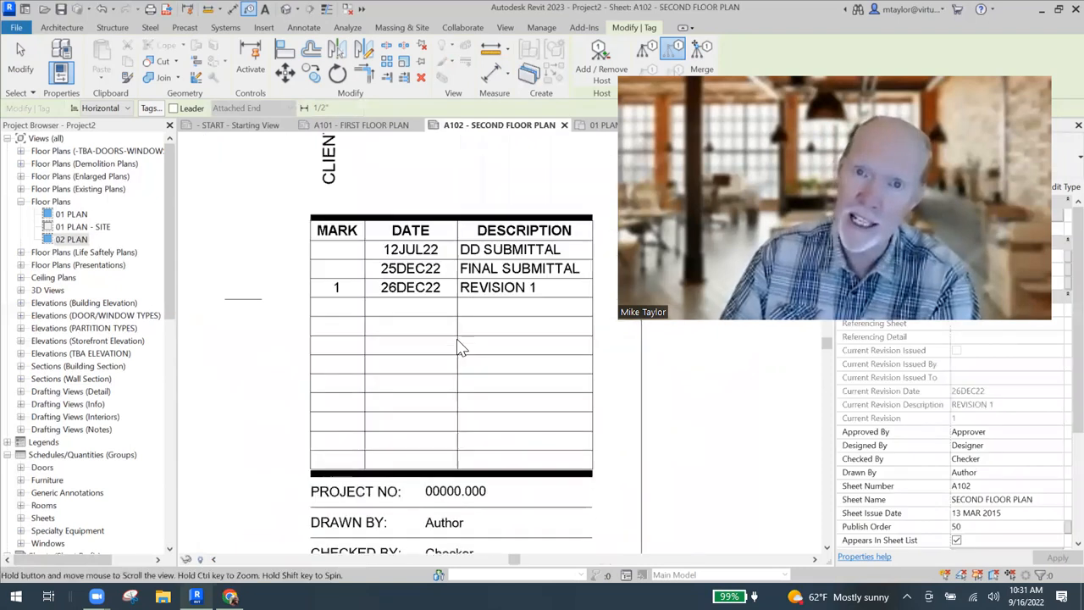
{"action": "scroll", "coordinate": [459, 341], "scroll_direction": "down", "scroll_amount": 2}
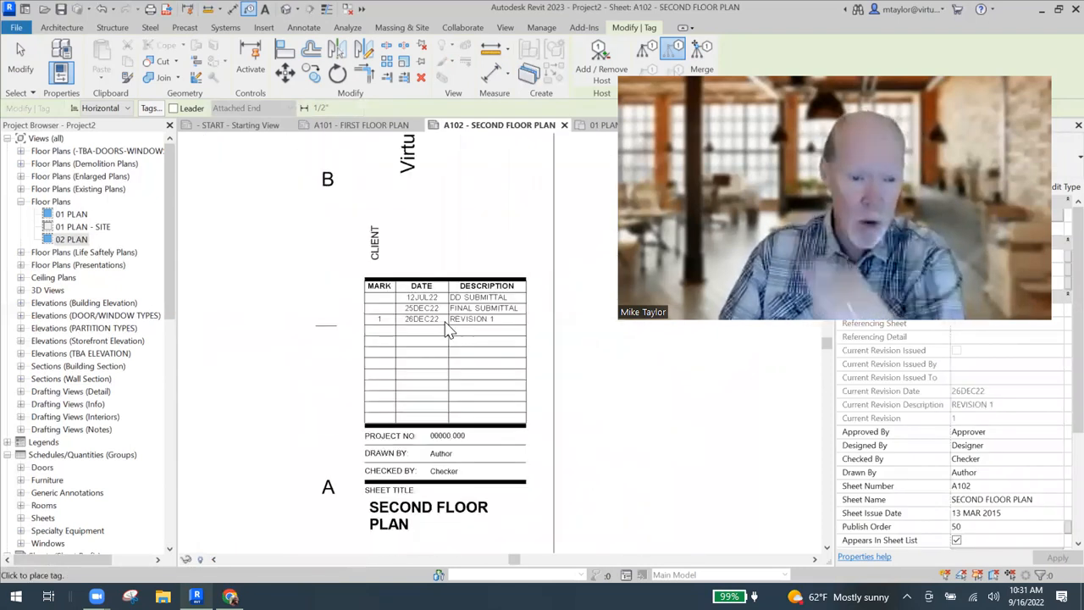
{"action": "scroll", "coordinate": [439, 343], "scroll_direction": "down", "scroll_amount": 4}
{"action": "scroll", "coordinate": [362, 326], "scroll_direction": "up", "scroll_amount": 2}
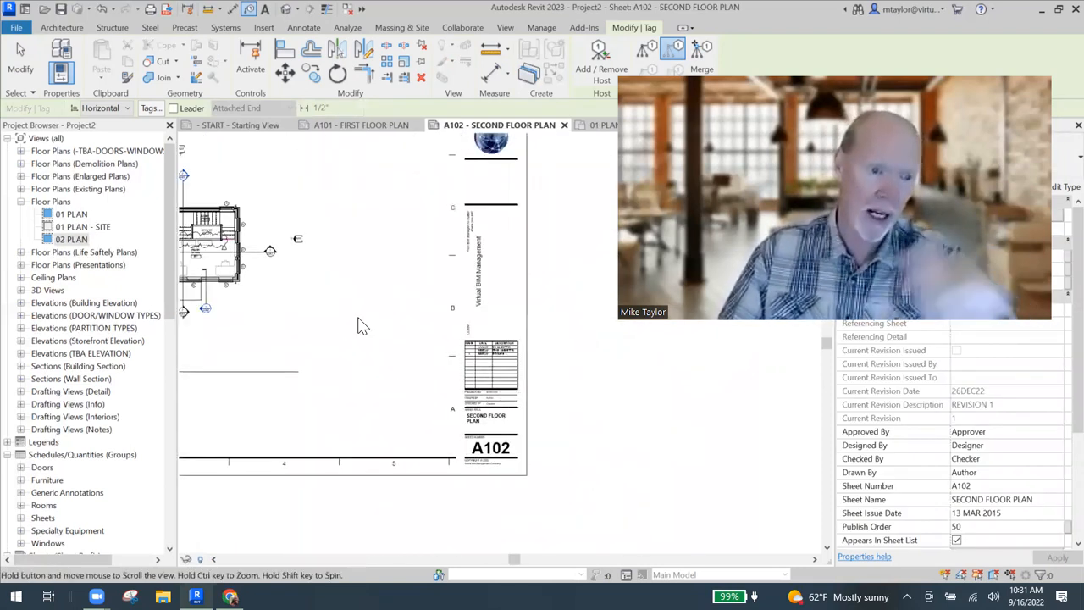
{"action": "middle_click_drag", "start_coordinate": [308, 249], "coordinate": [335, 277]}
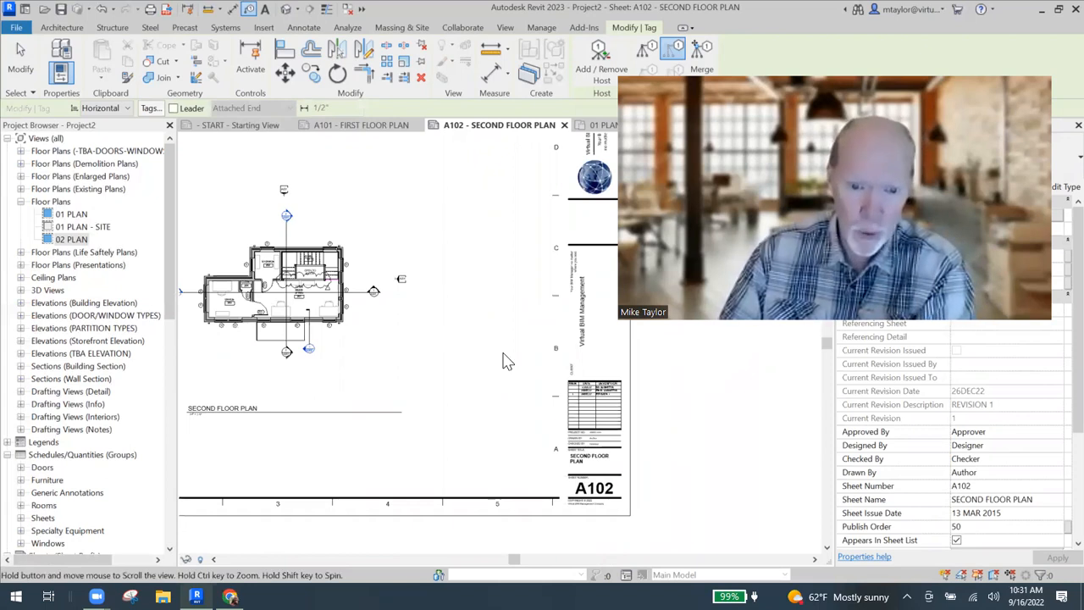
{"action": "scroll", "coordinate": [516, 371], "scroll_direction": "up", "scroll_amount": 3}
{"action": "scroll", "coordinate": [501, 373], "scroll_direction": "up", "scroll_amount": 2}
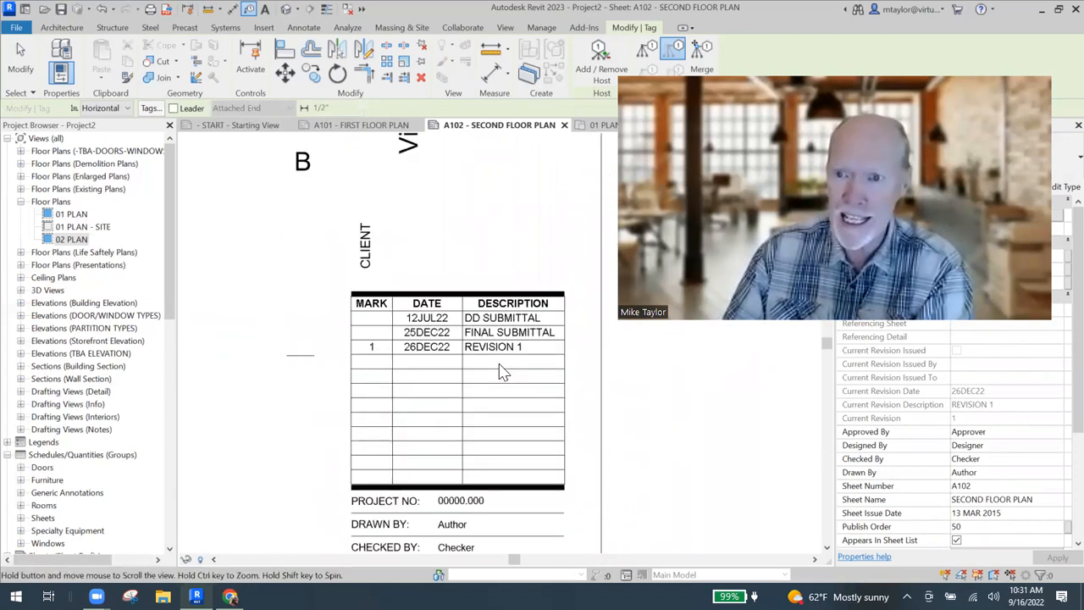